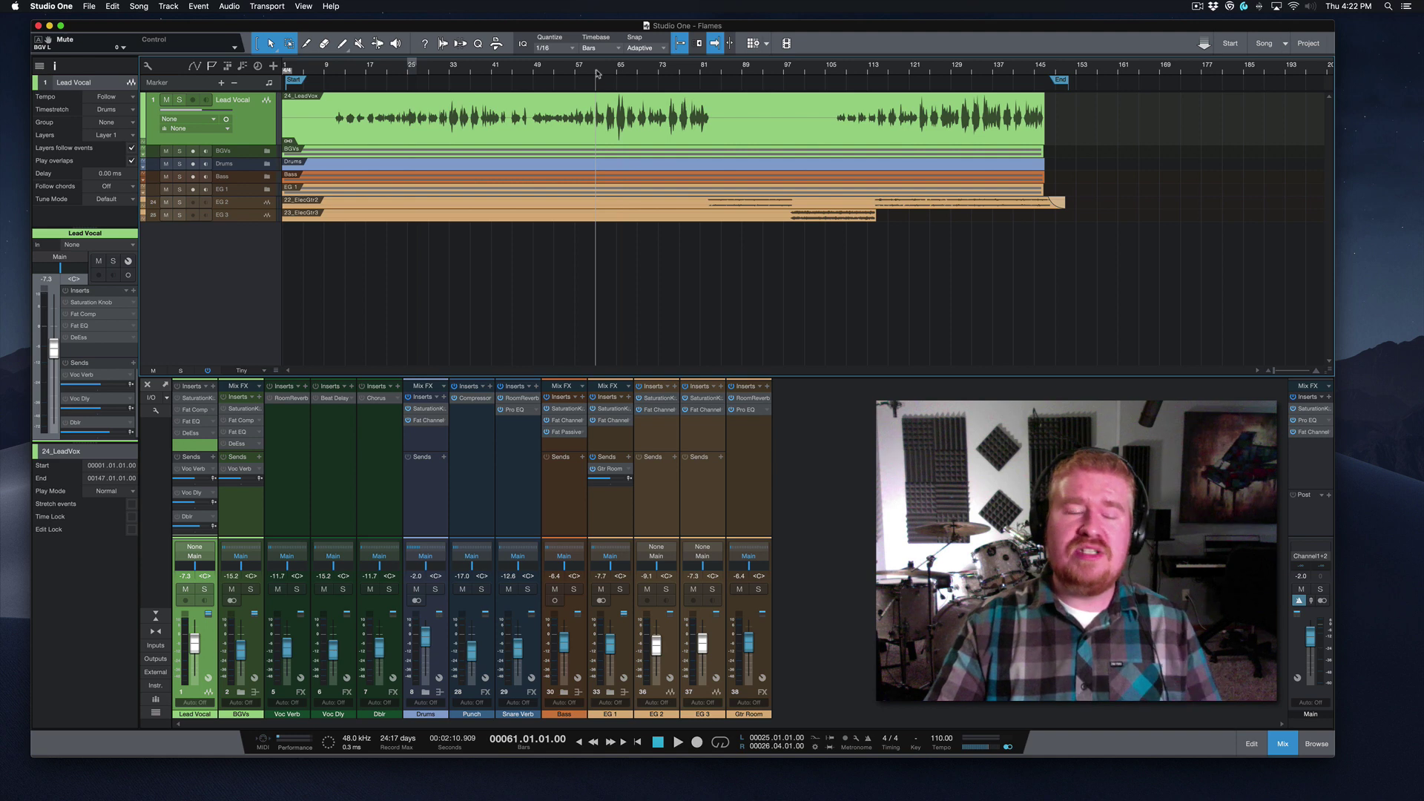
Step: Play the song from bar 61 and raise the Lead Vocal fader to -2.0 dB while listening
key(space)
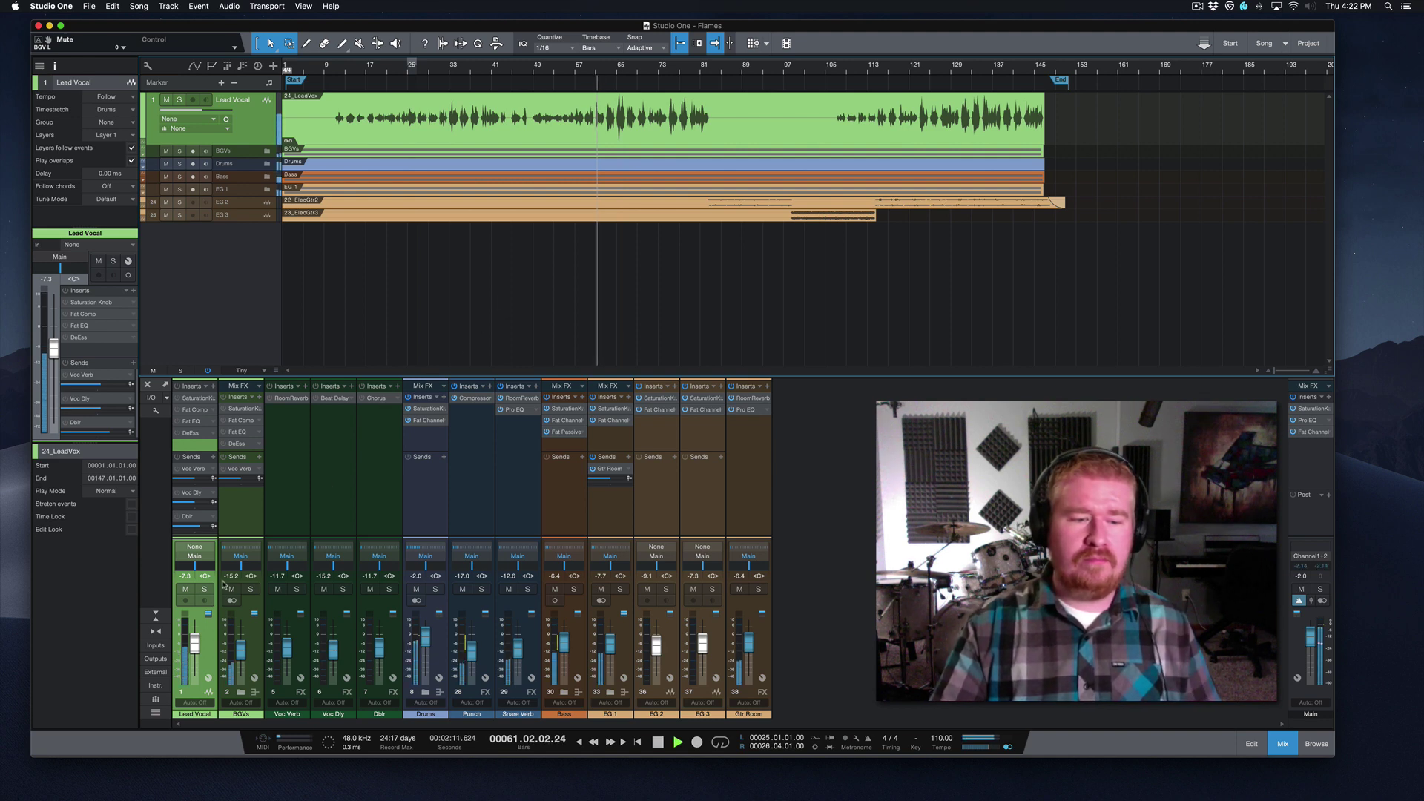
drag(193, 650, 192, 639)
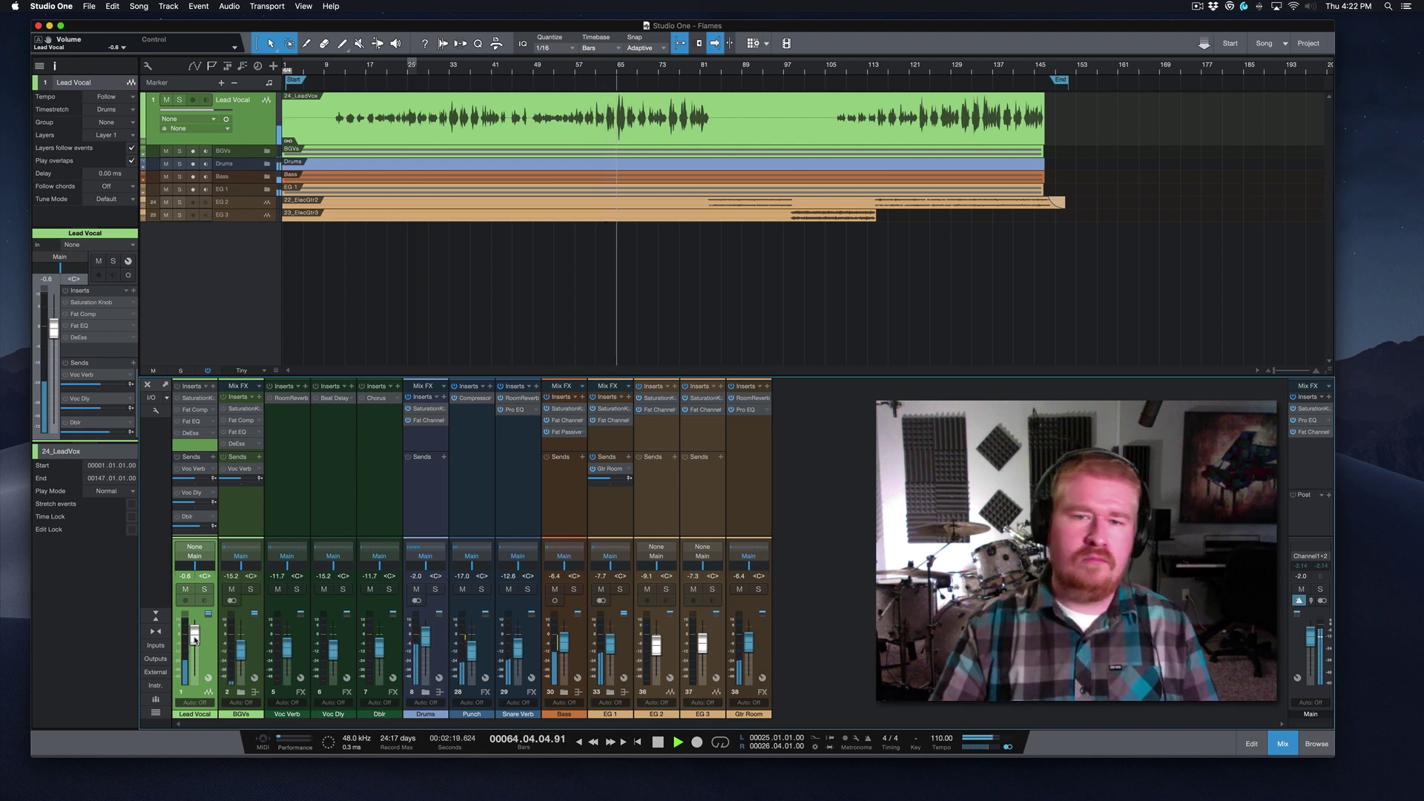
drag(194, 640, 194, 642)
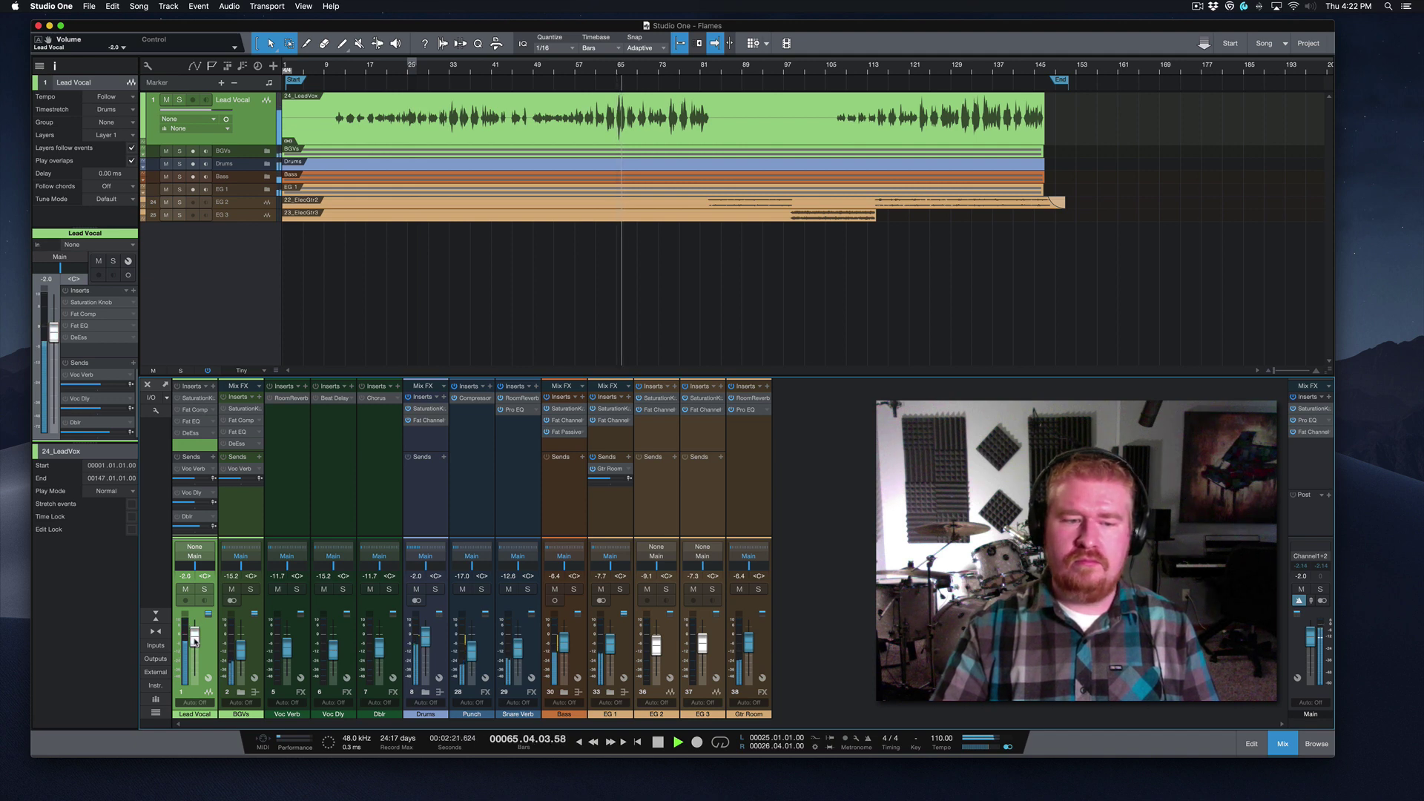
key(space)
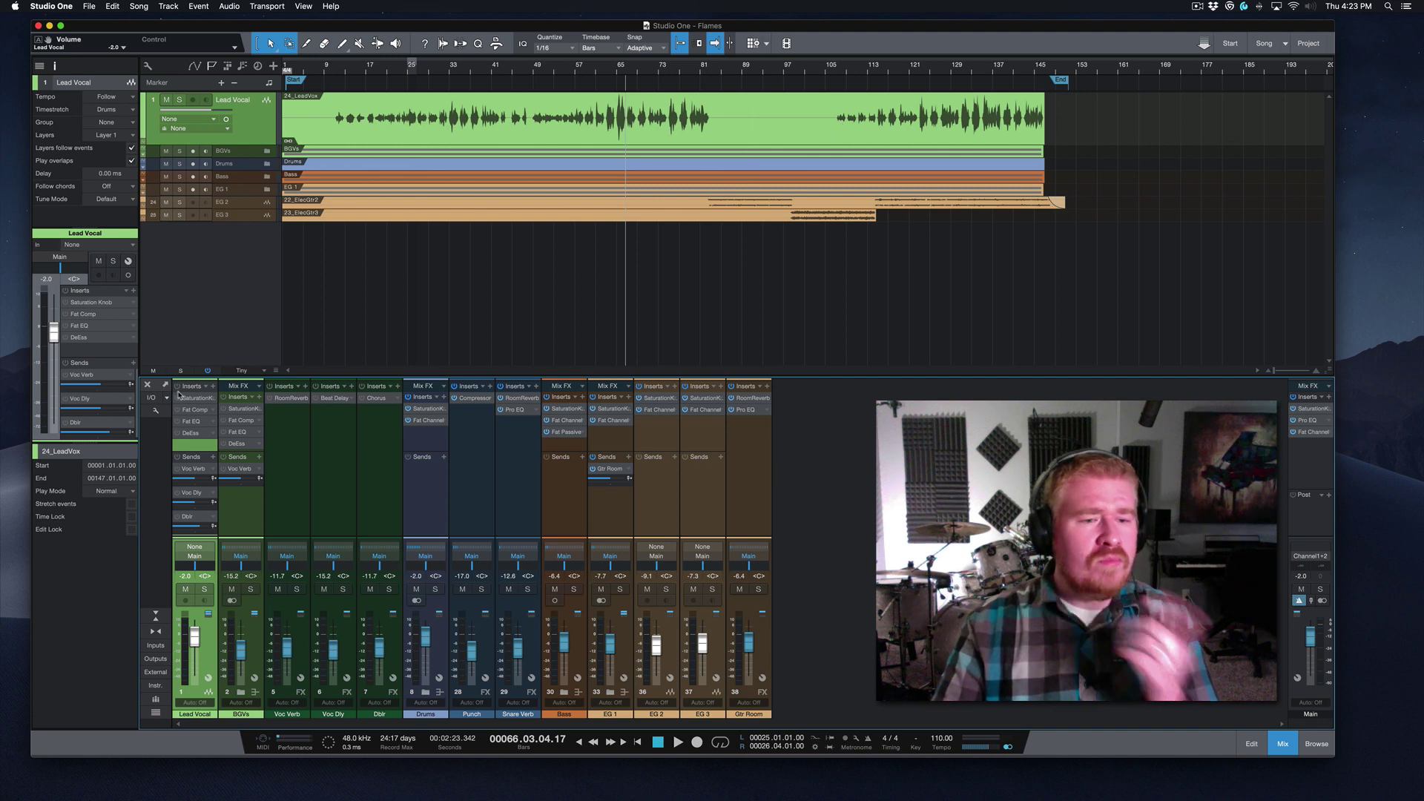
Step: Activate the Saturation Knob insert on the Lead Vocal channel and listen to it from bar 64
click(179, 398)
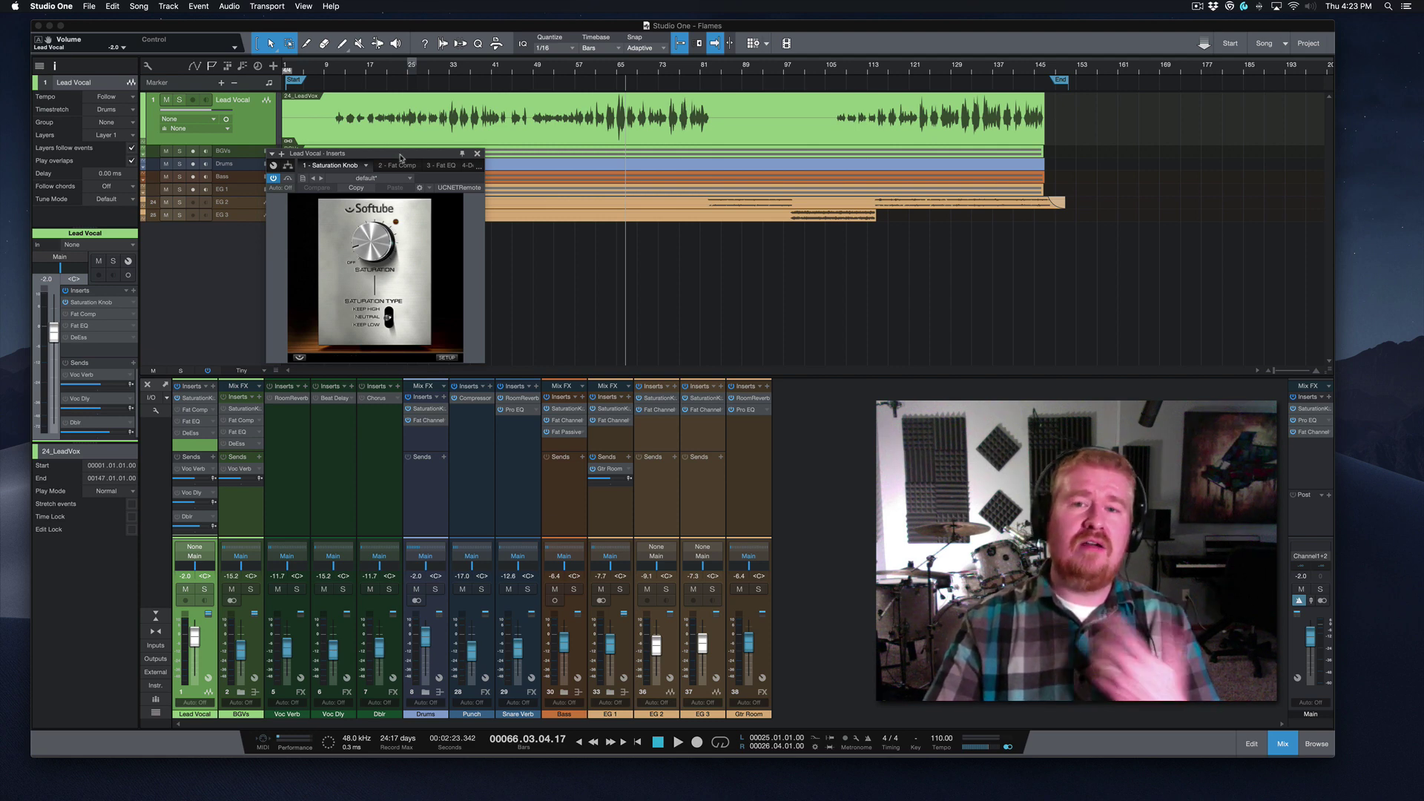
mouse_move(369, 234)
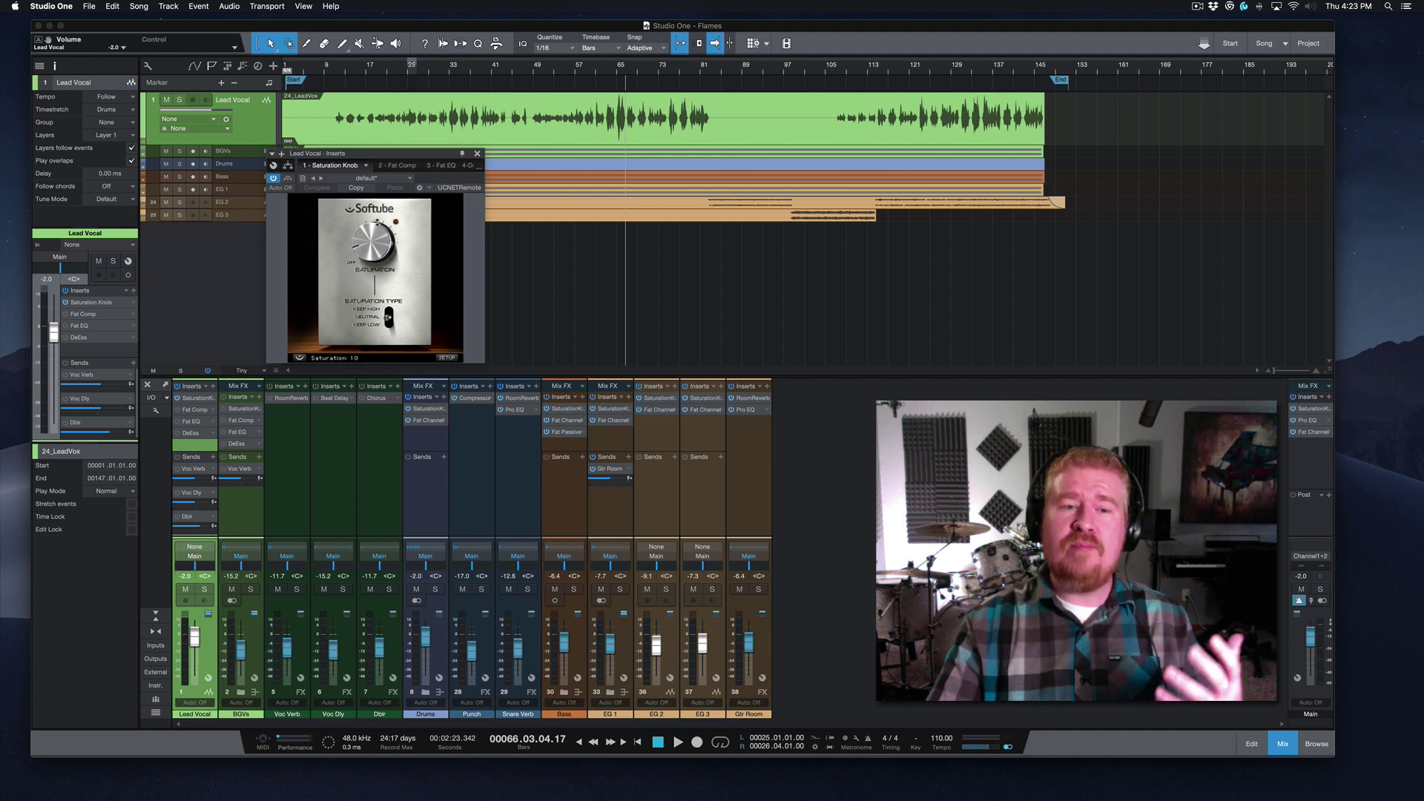
click(612, 69)
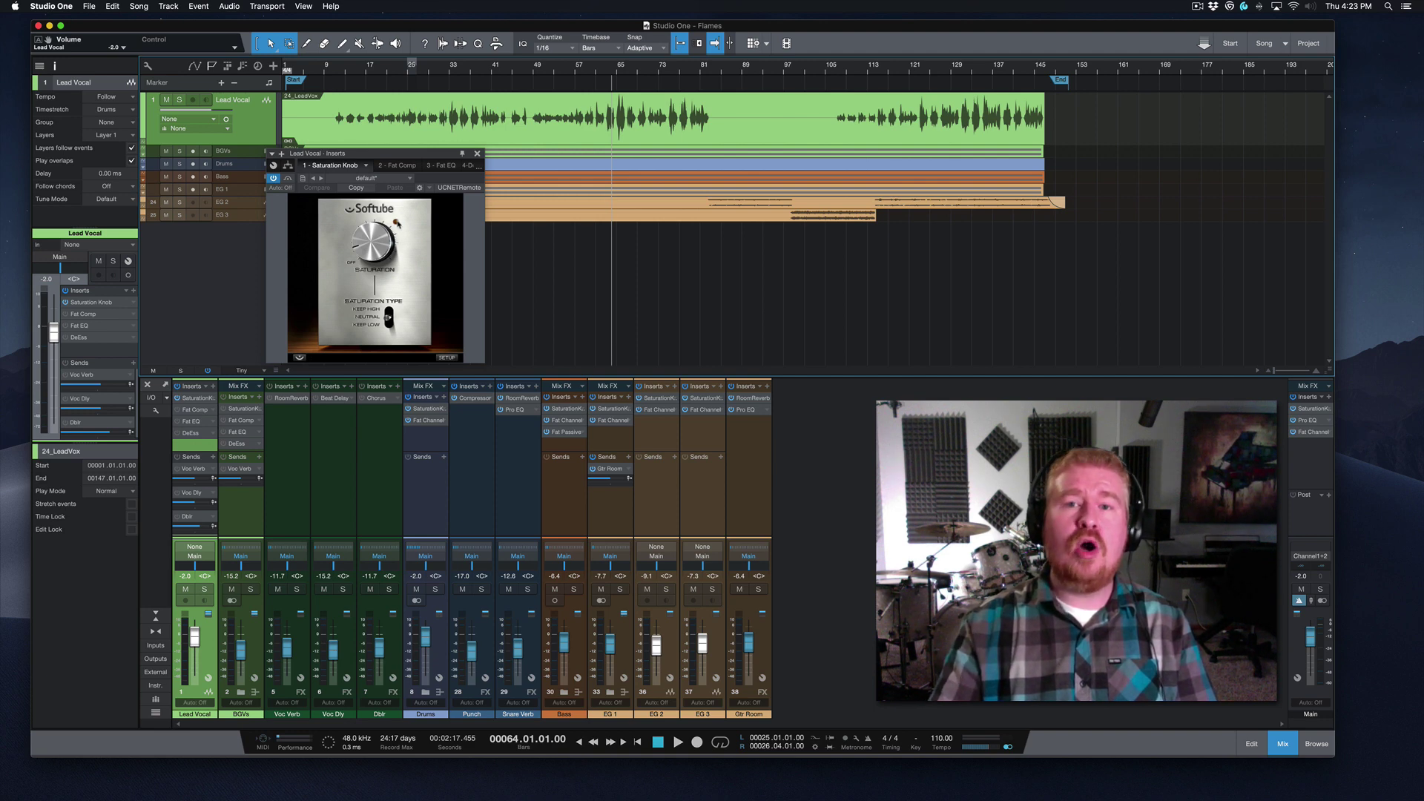
key(space)
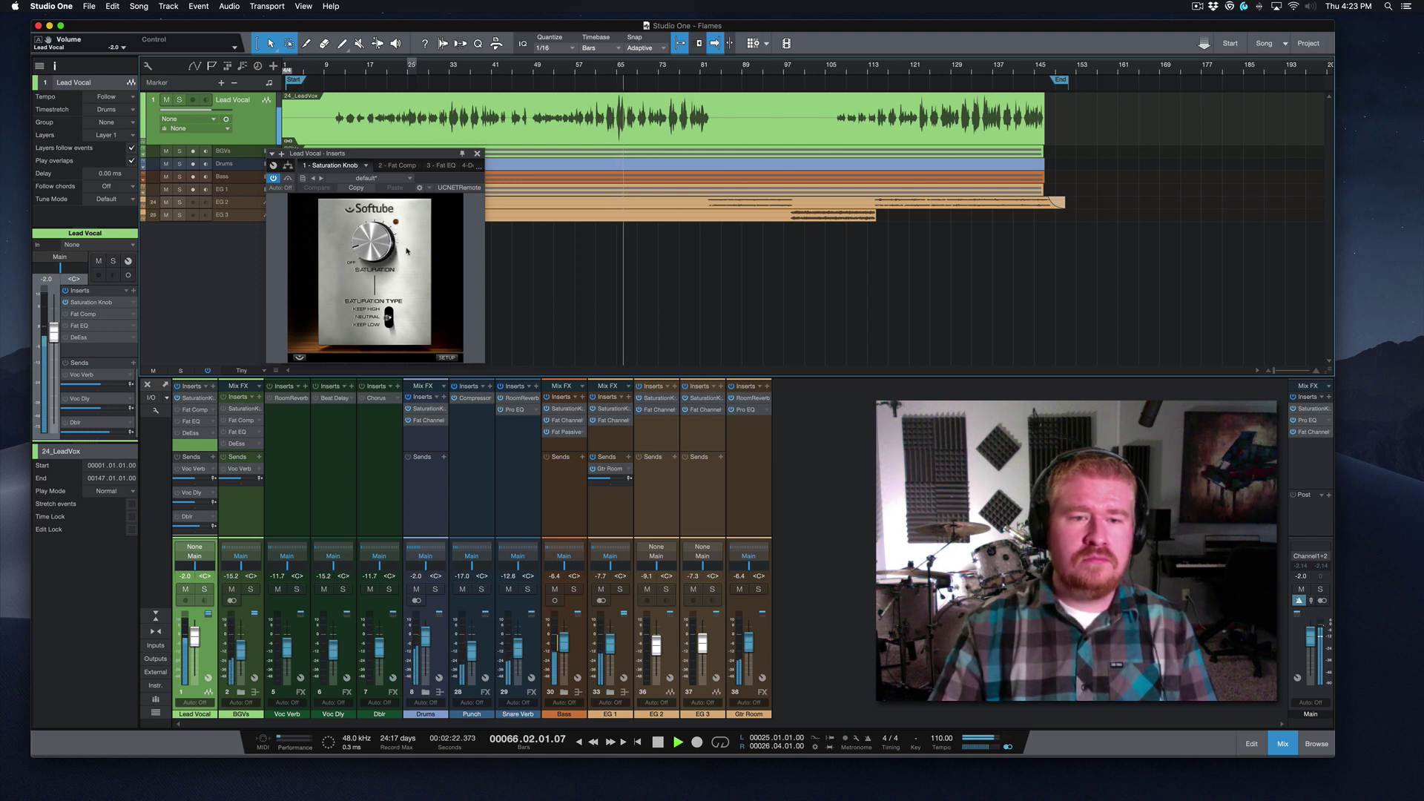
key(space)
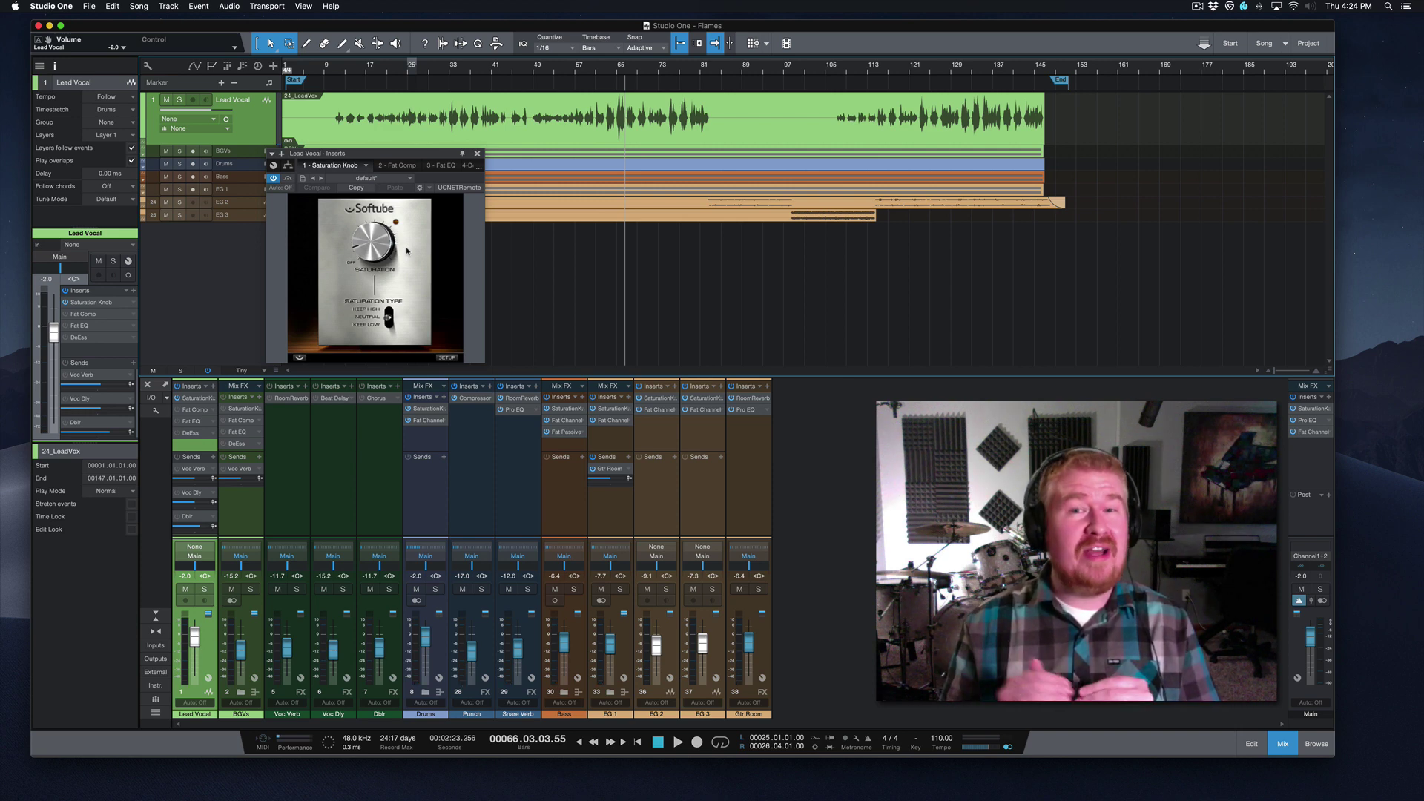
Step: In the Lead Vocal routing view, move Fat Comp out of the splitter branch to directly after the Saturation Knob
click(398, 166)
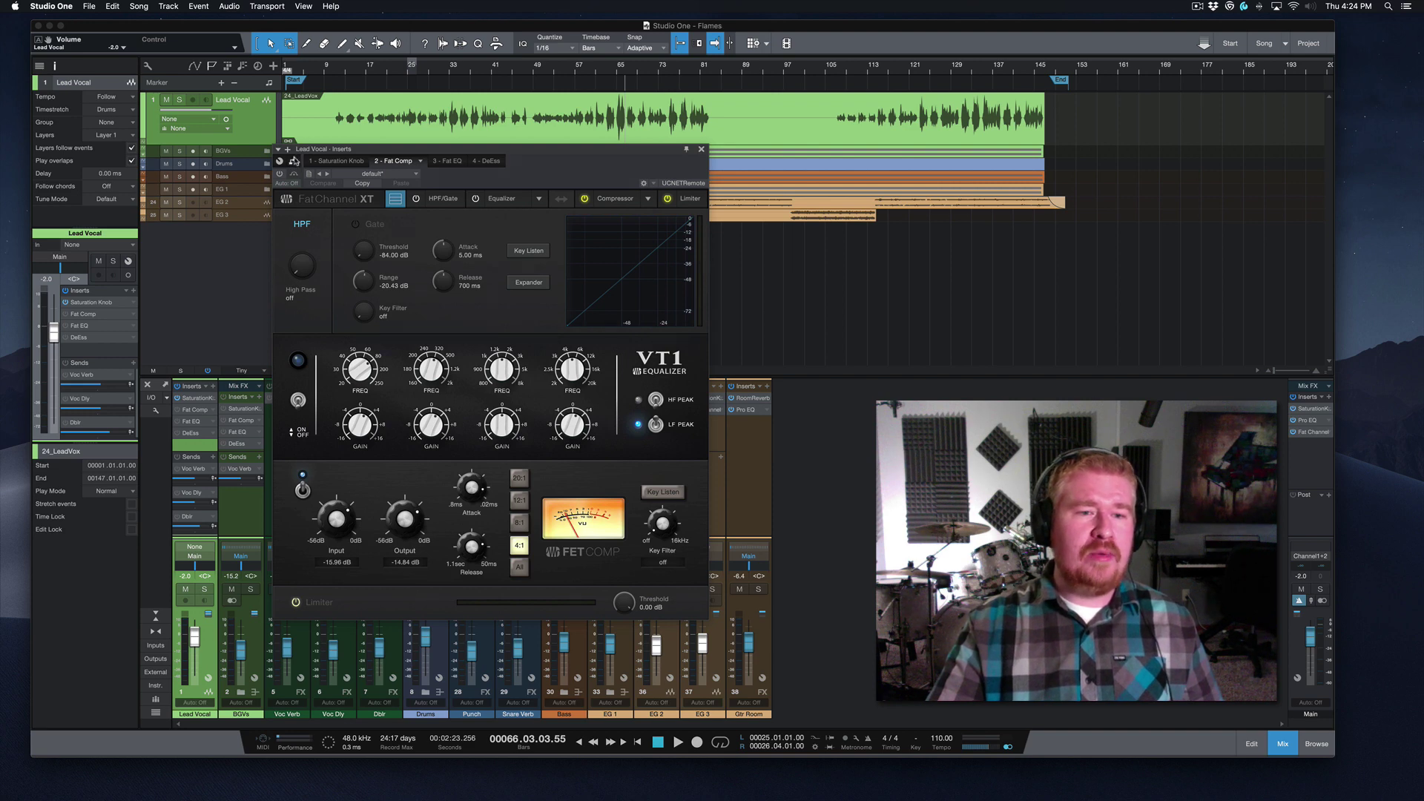
click(294, 162)
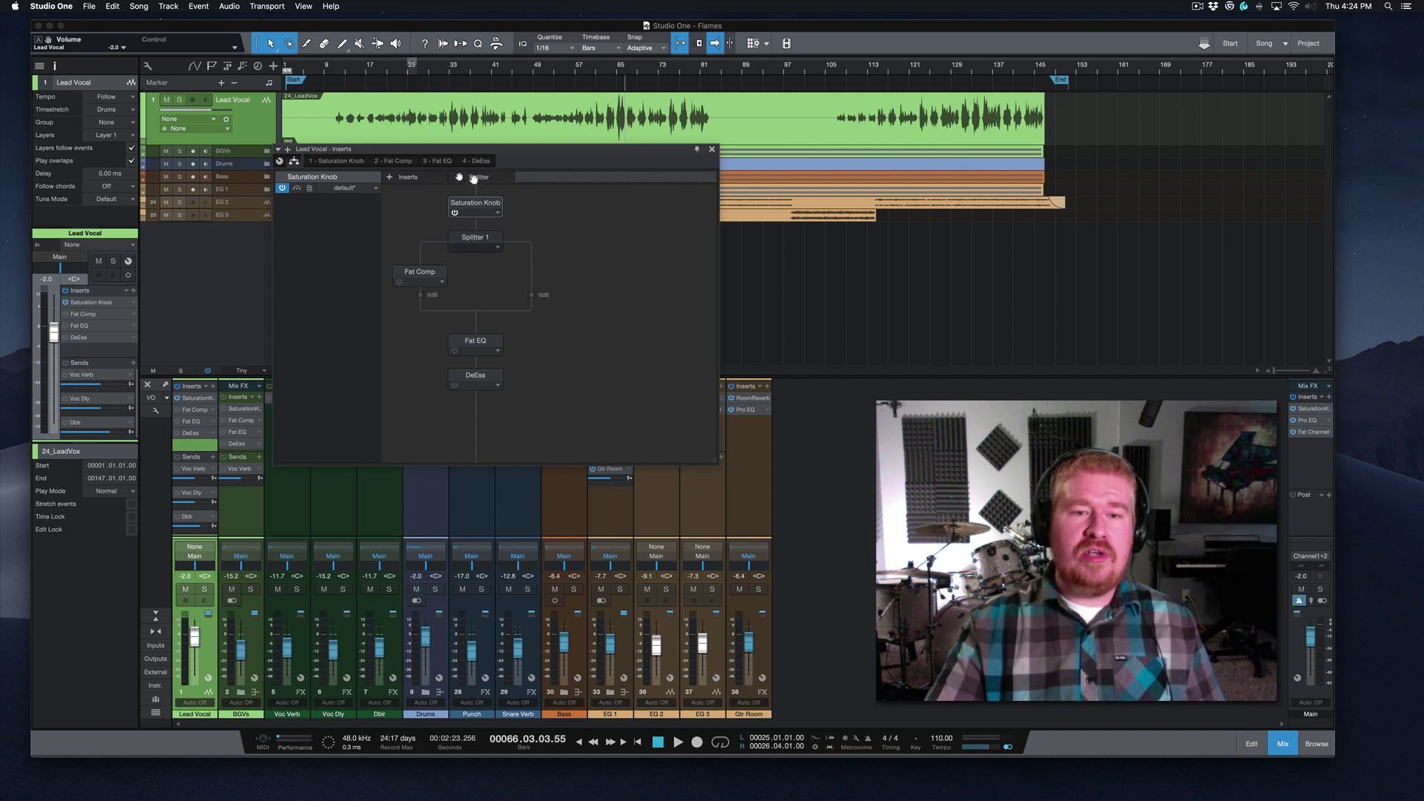
mouse_move(472, 179)
mouse_down()
mouse_move(538, 217)
mouse_move(490, 246)
mouse_move(477, 237)
mouse_move(486, 180)
mouse_up()
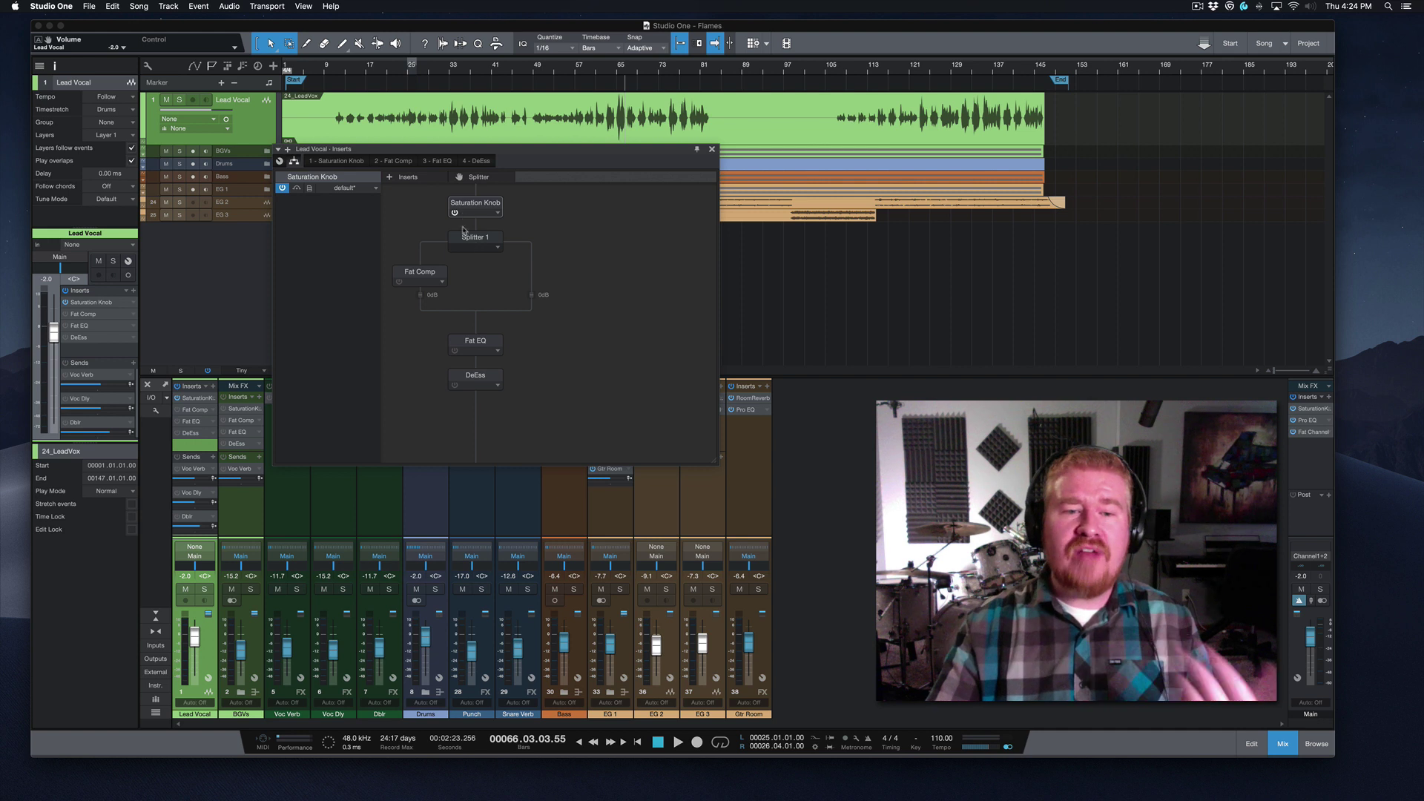
click(425, 278)
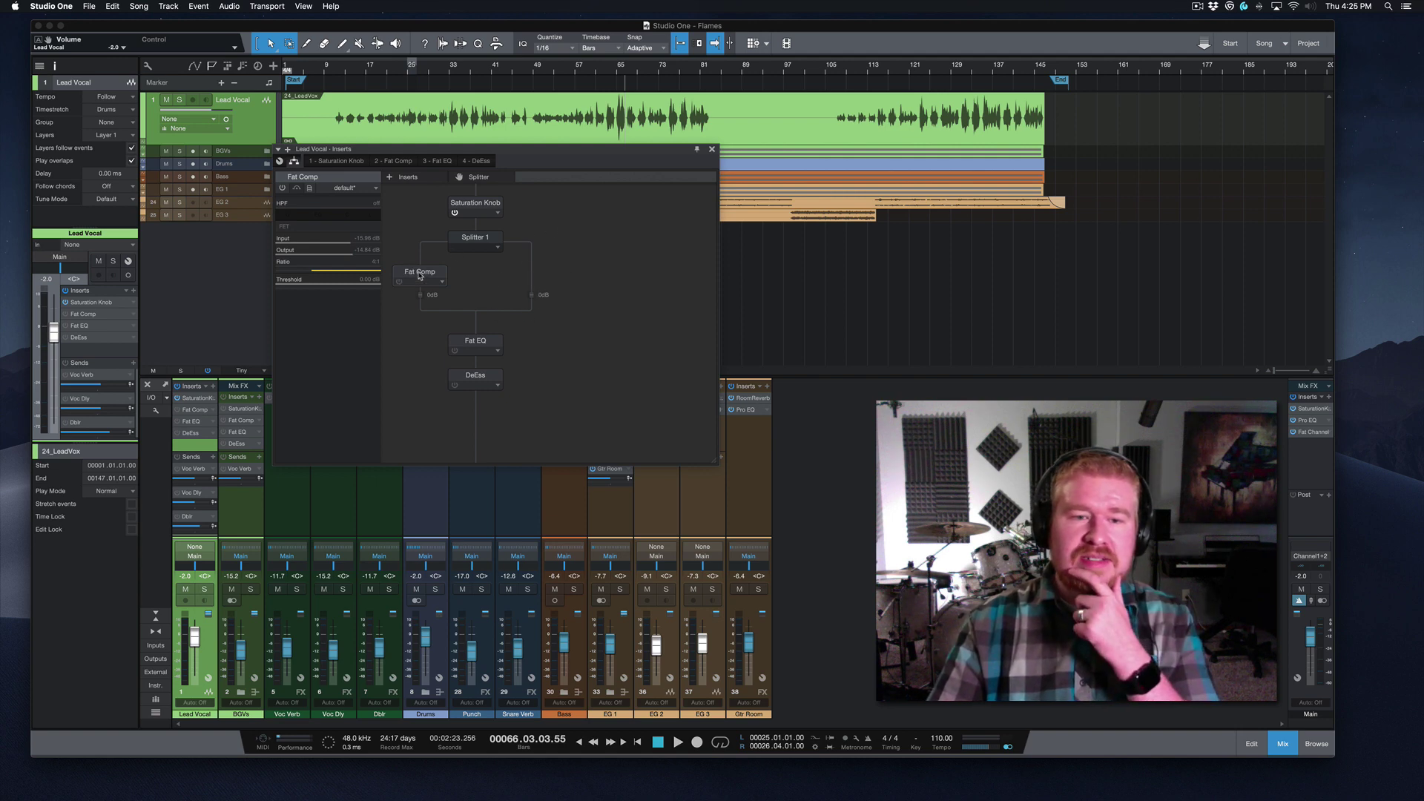
drag(420, 275, 472, 236)
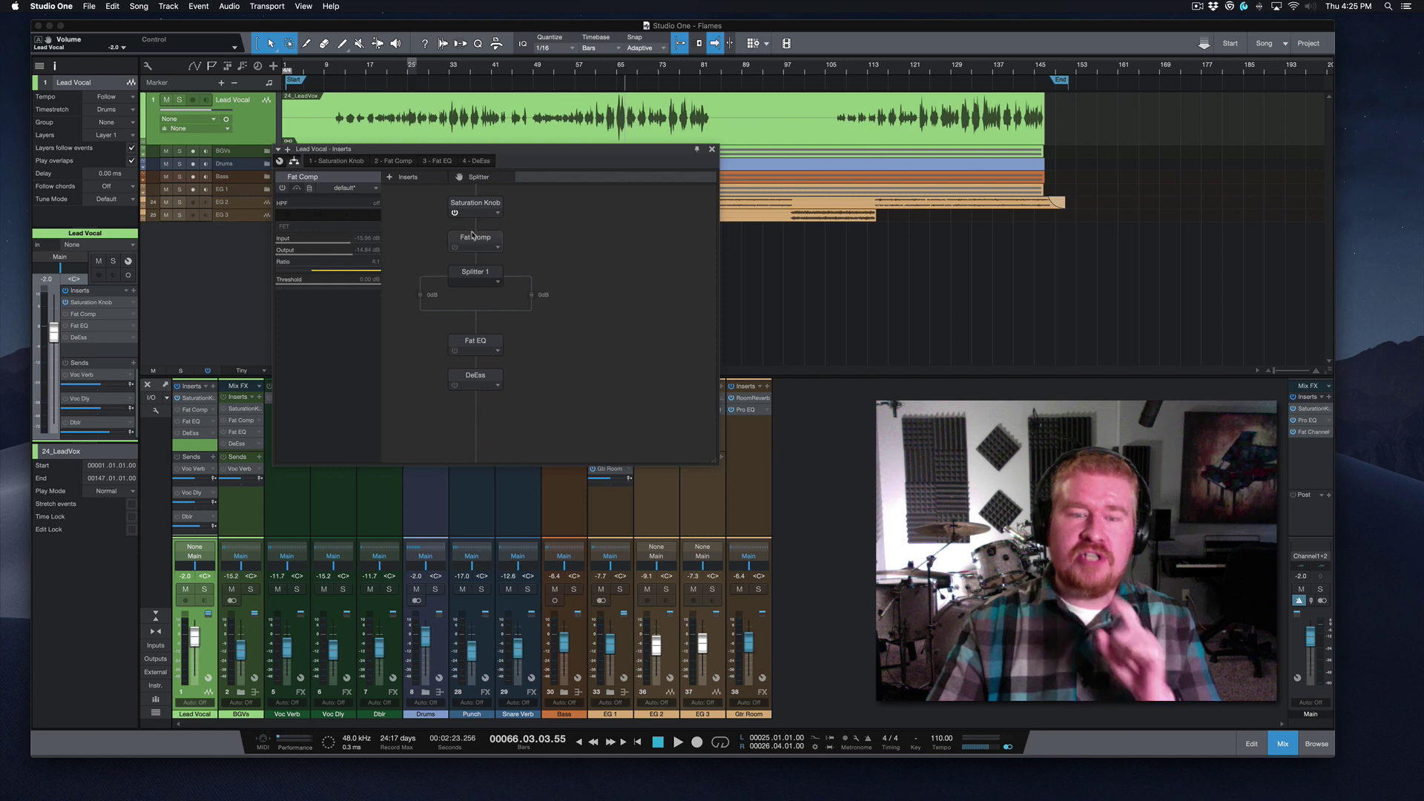
Step: Activate Fat Comp on the Lead Vocal and show only its compressor section
click(401, 160)
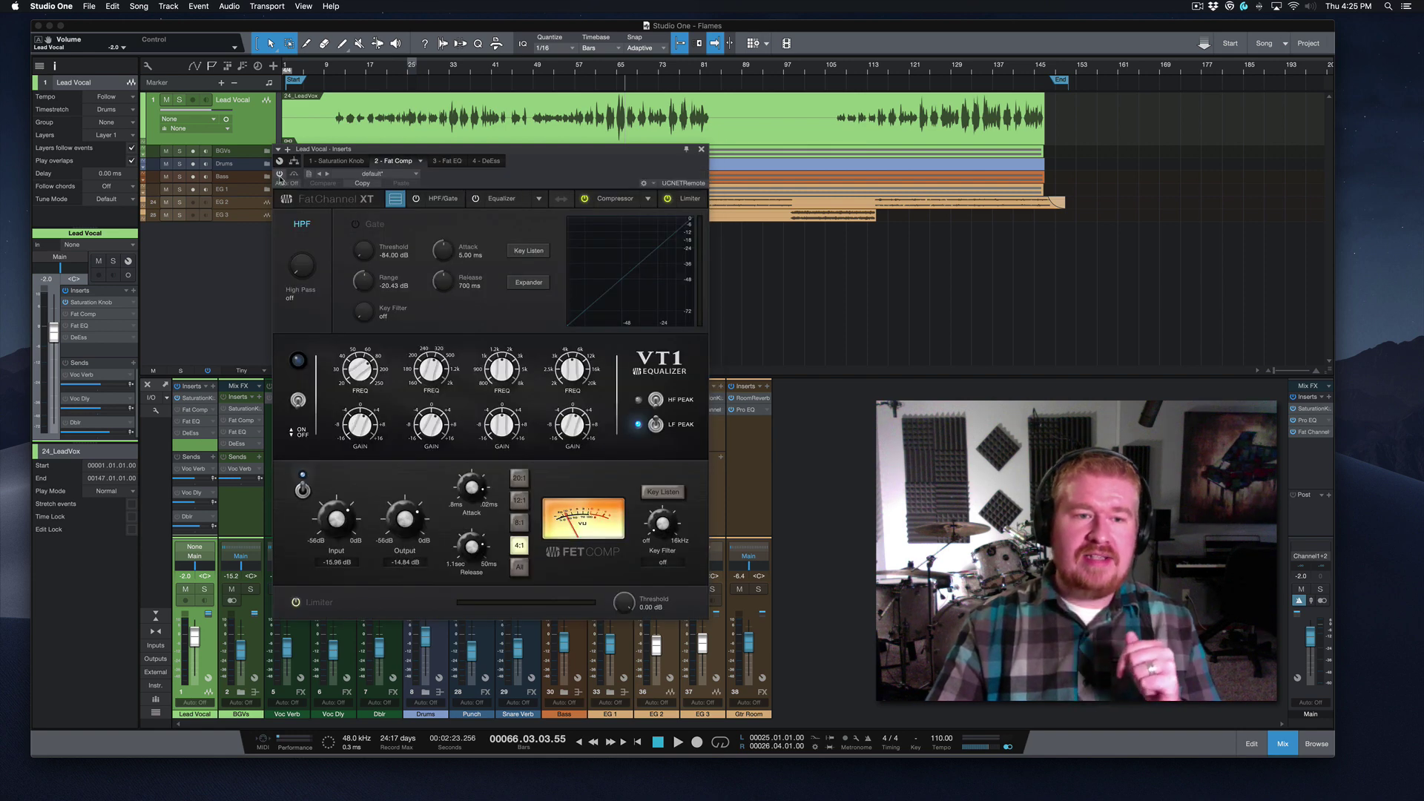
key(space)
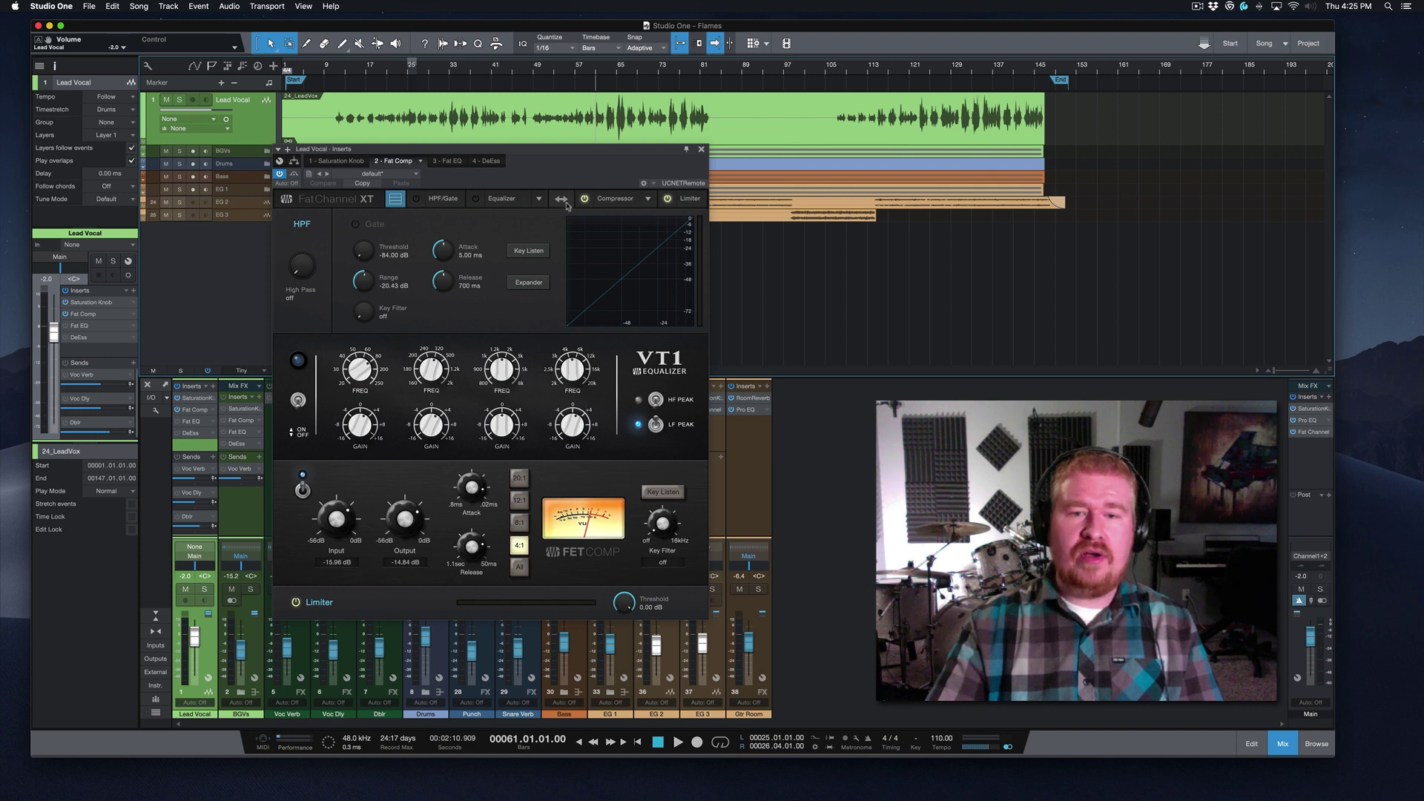
click(394, 199)
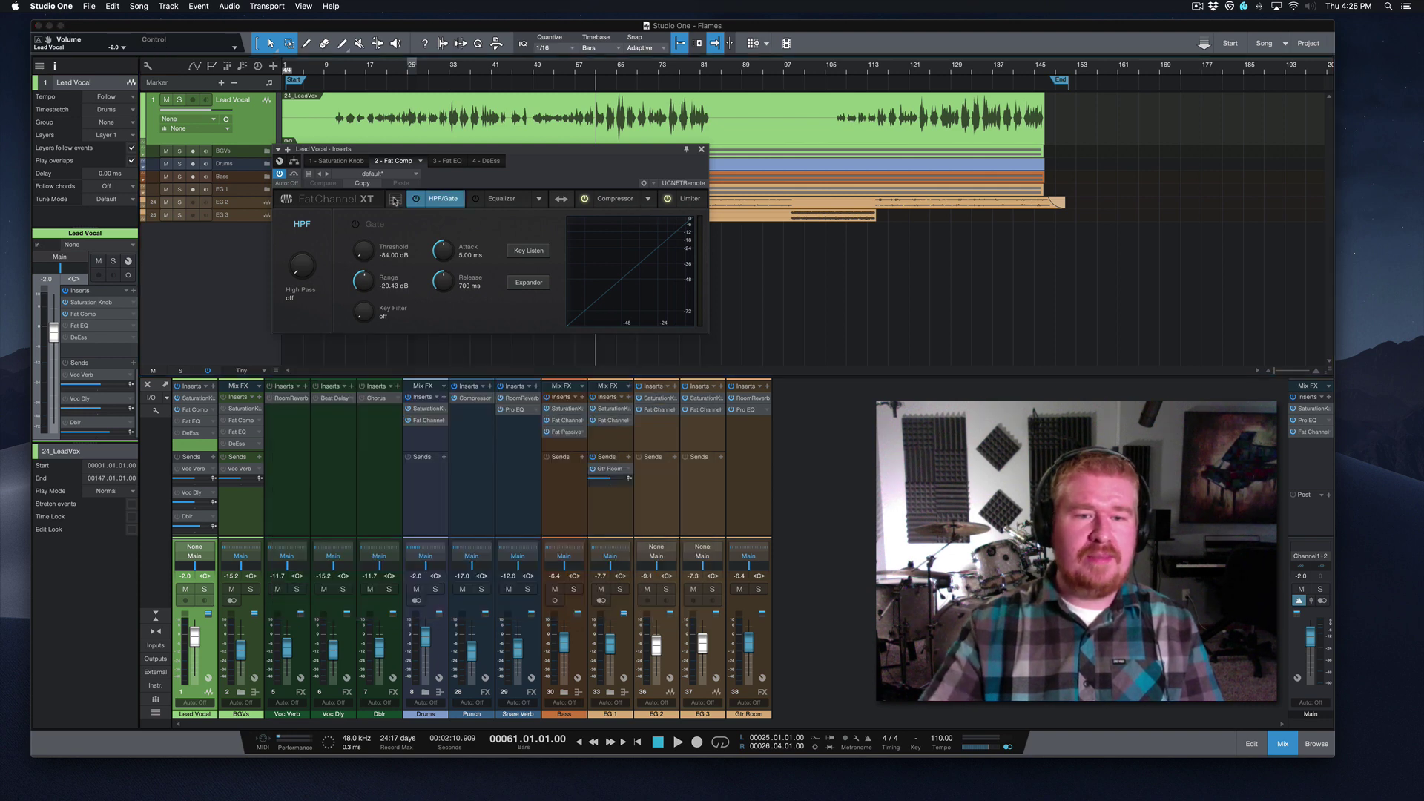
click(615, 198)
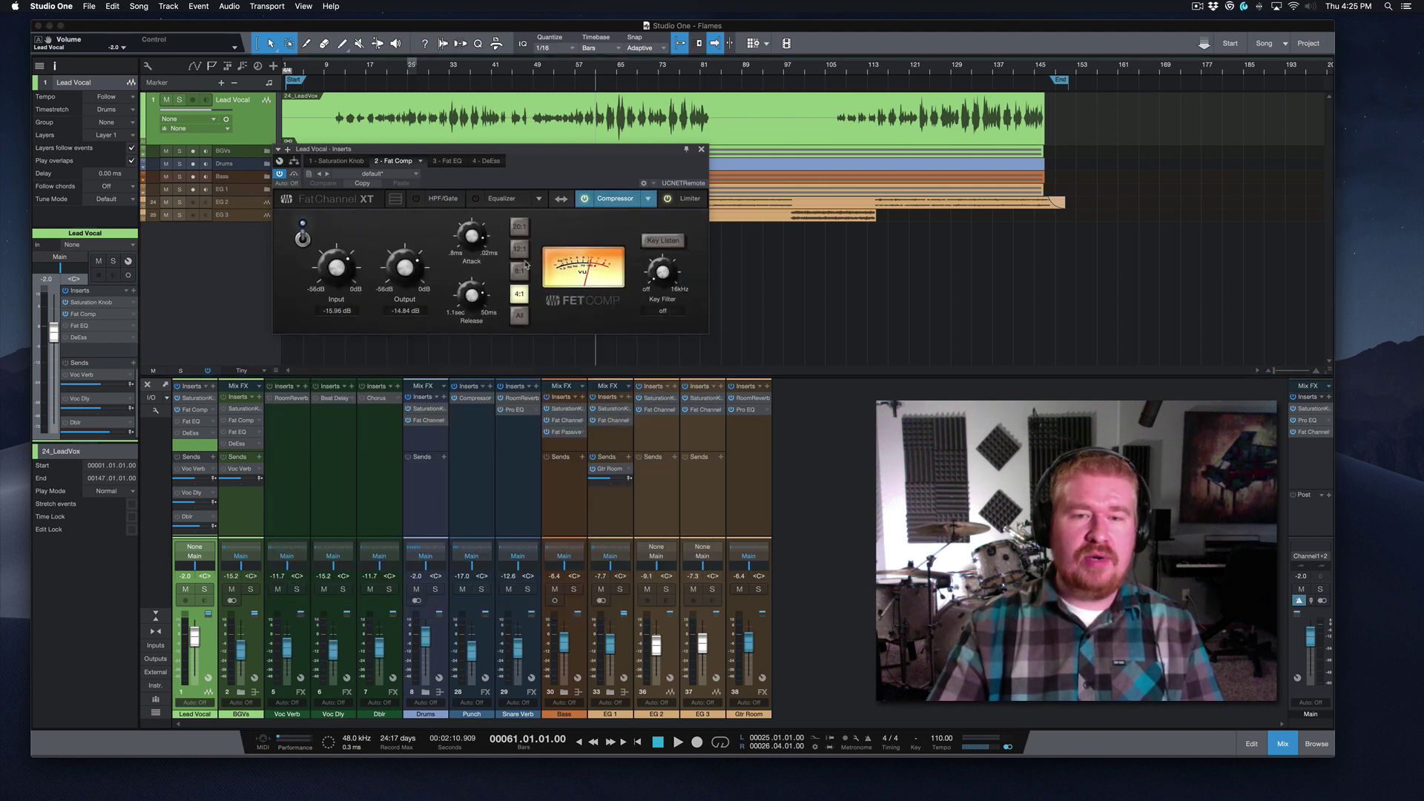
Step: Play the vocal with Fat Comp from bar 61 and set a loop range from bar 61 to bar 69
key(space)
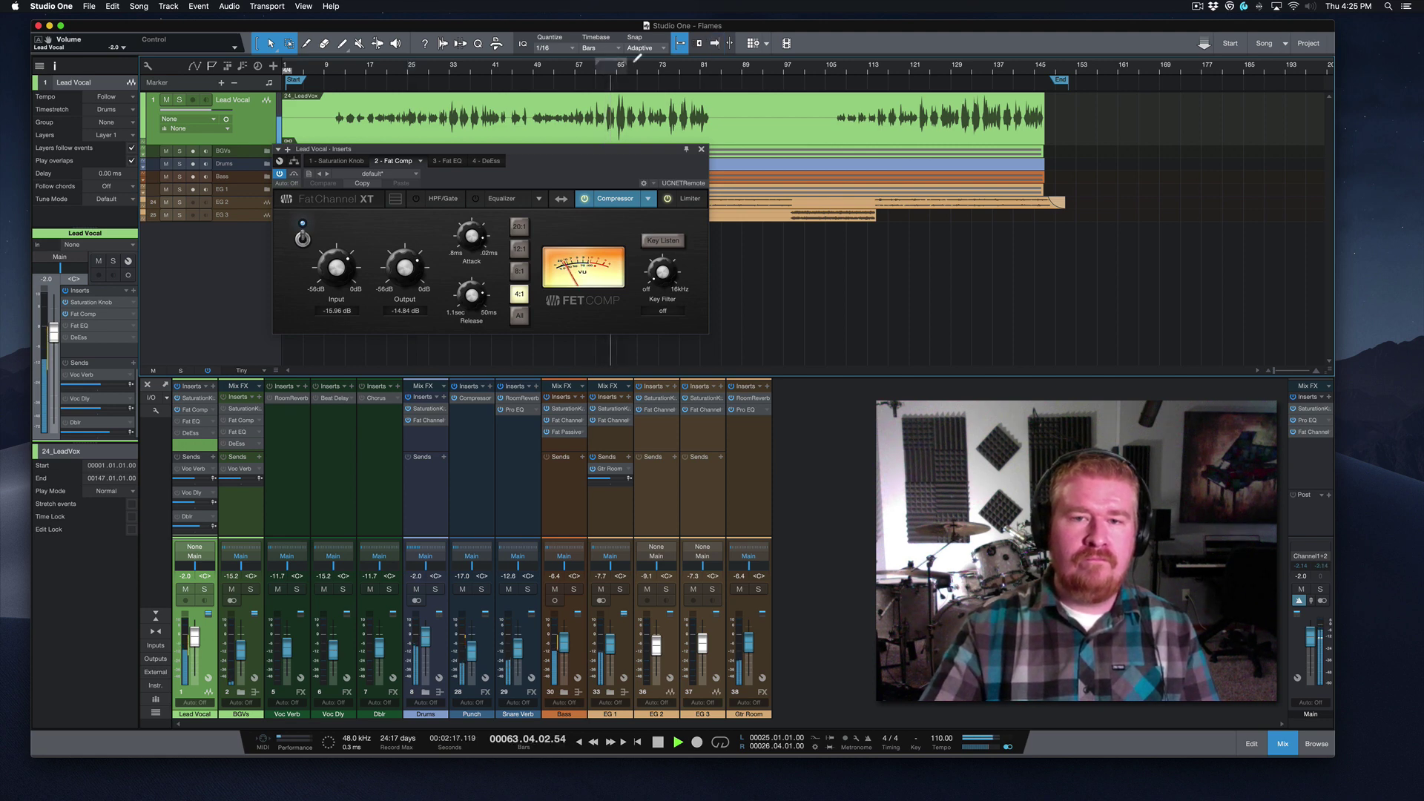
drag(600, 59, 632, 62)
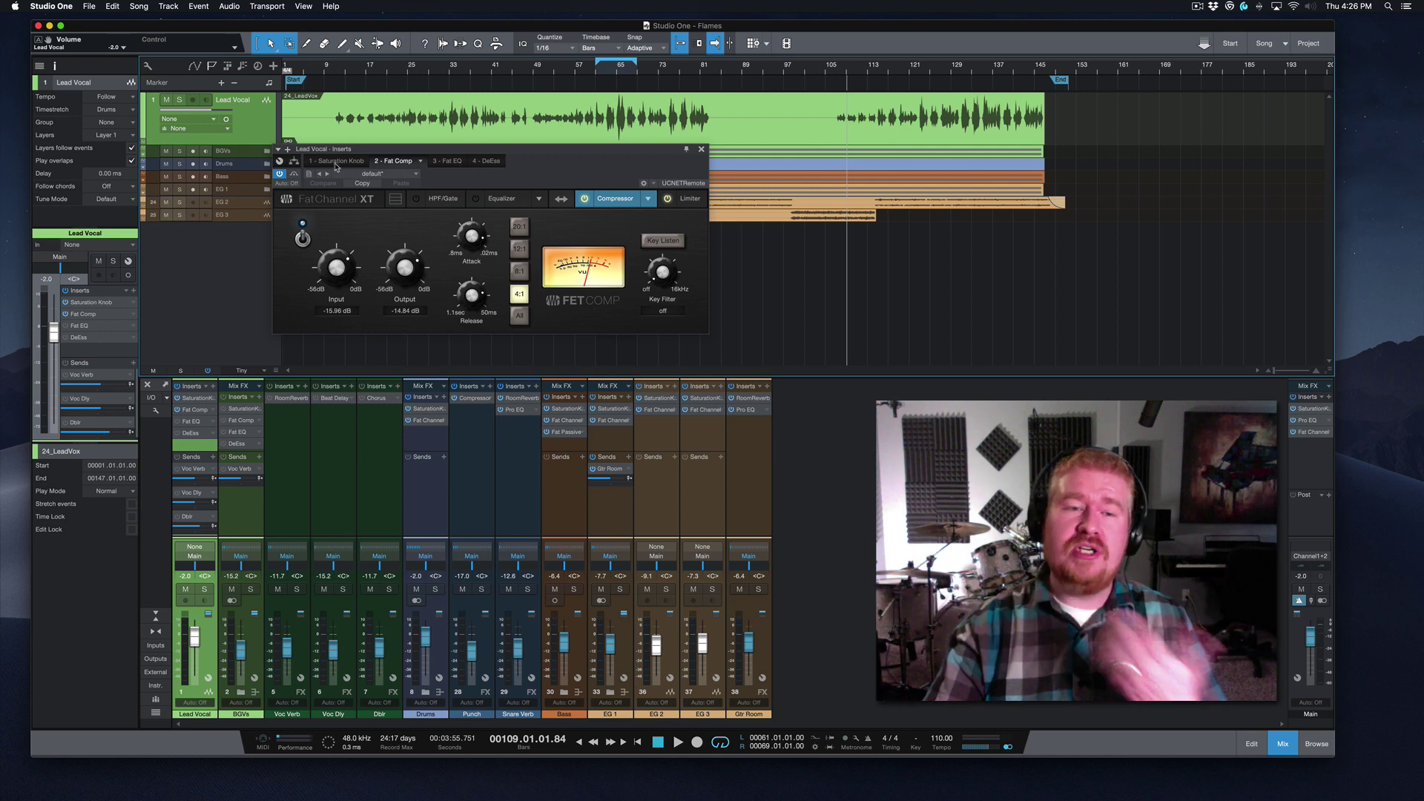
Step: Move Fat Comp back into the first branch of the splitter in the Lead Vocal routing view for parallel compression
click(295, 161)
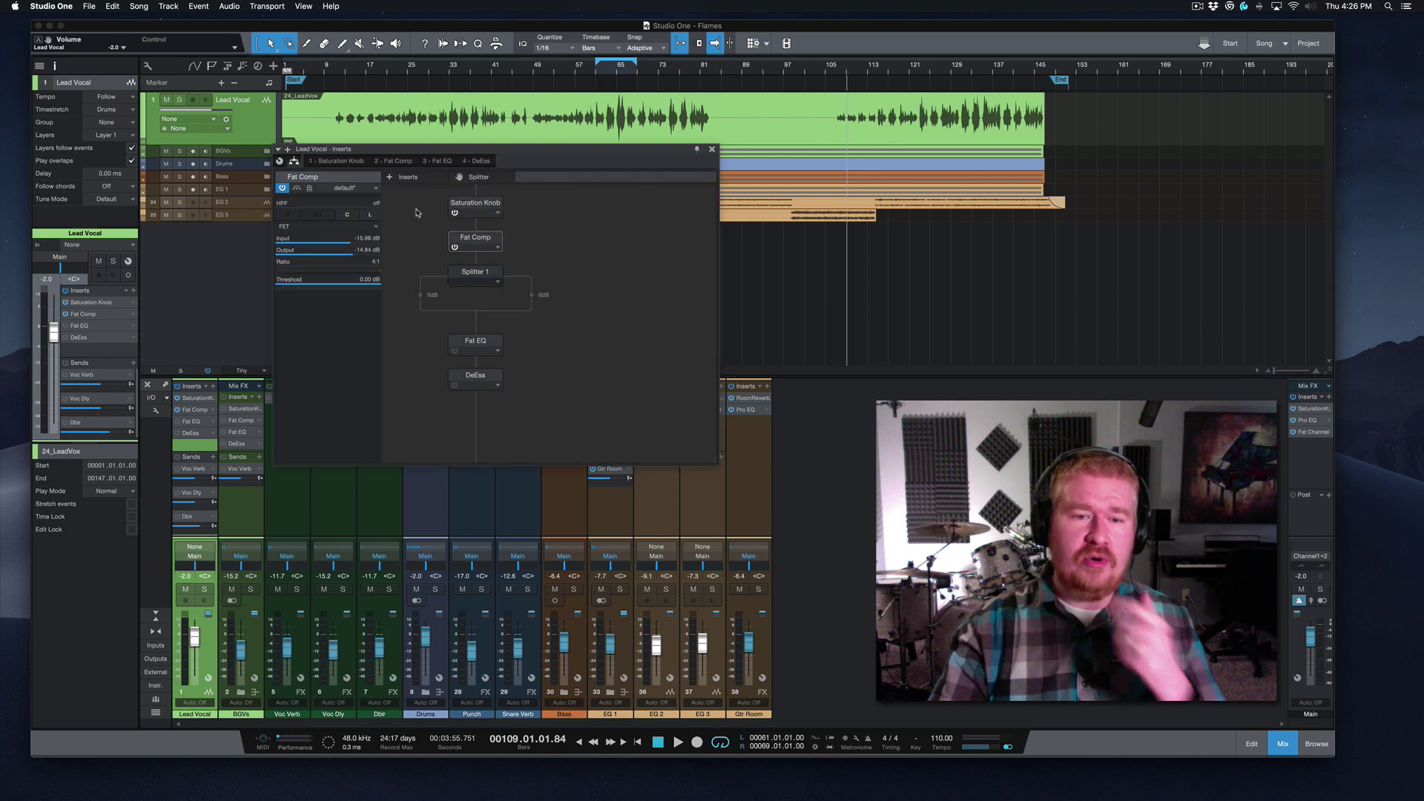
drag(419, 295, 419, 296)
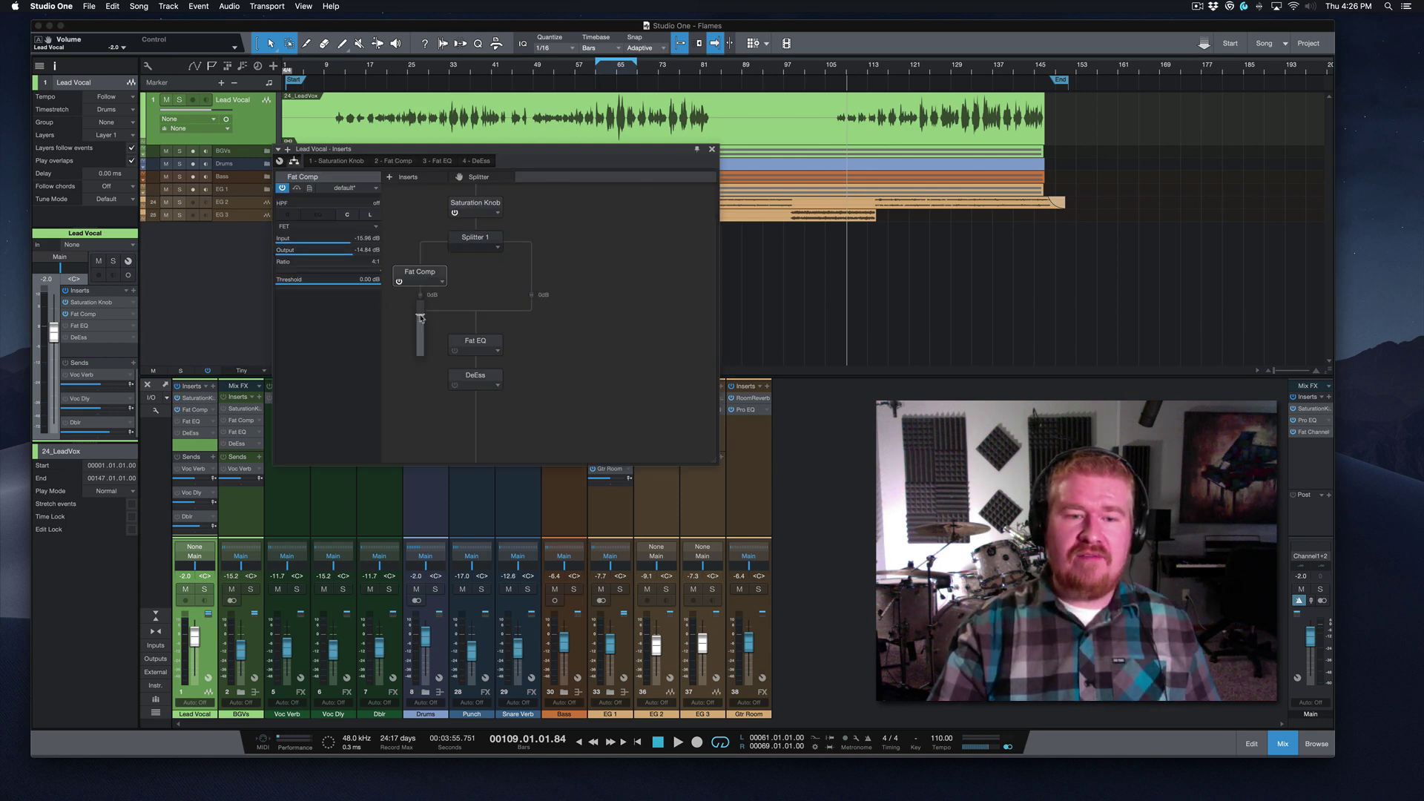
mouse_move(532, 318)
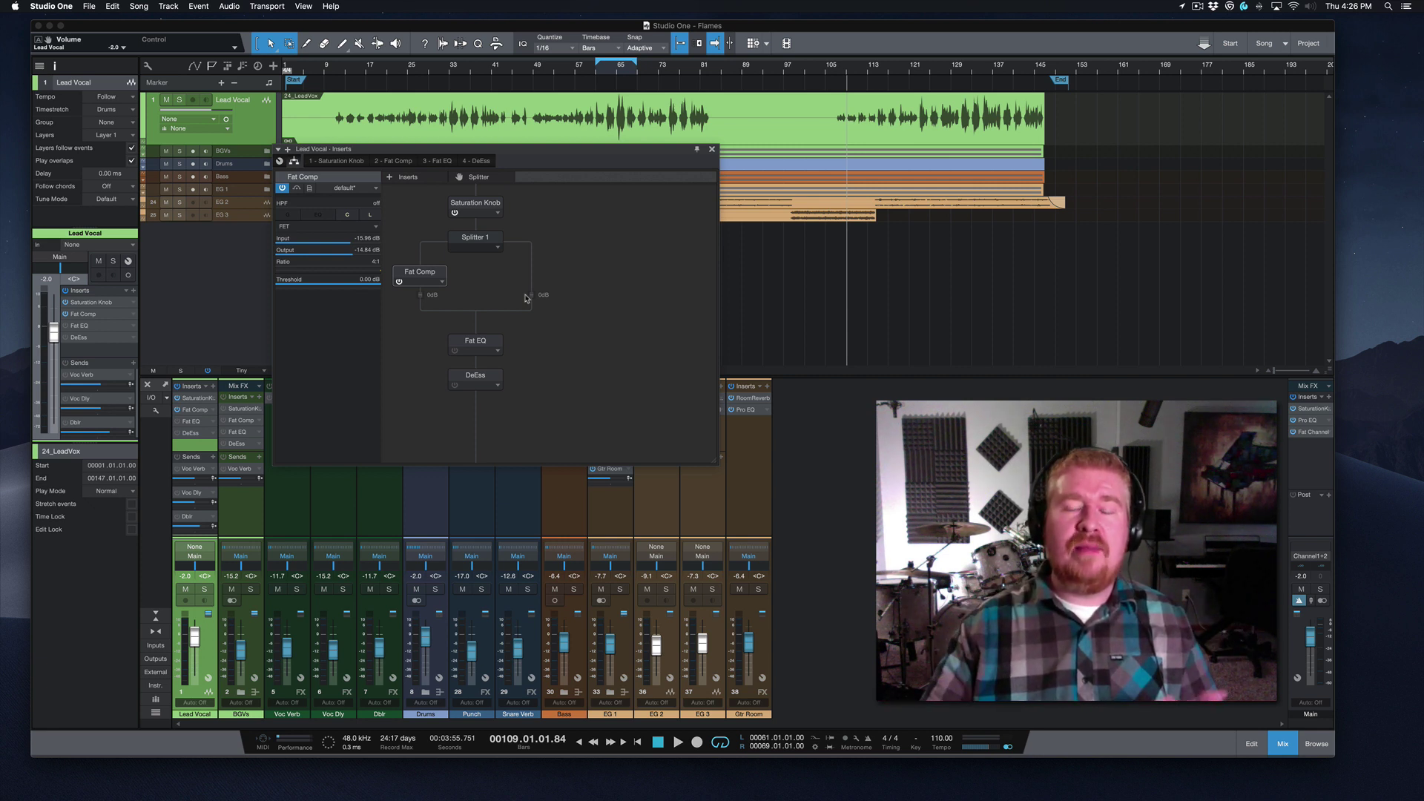
Step: Play the loop from bar 61 and toggle Fat Comp's bypass to compare the vocal with and without parallel compression
click(598, 72)
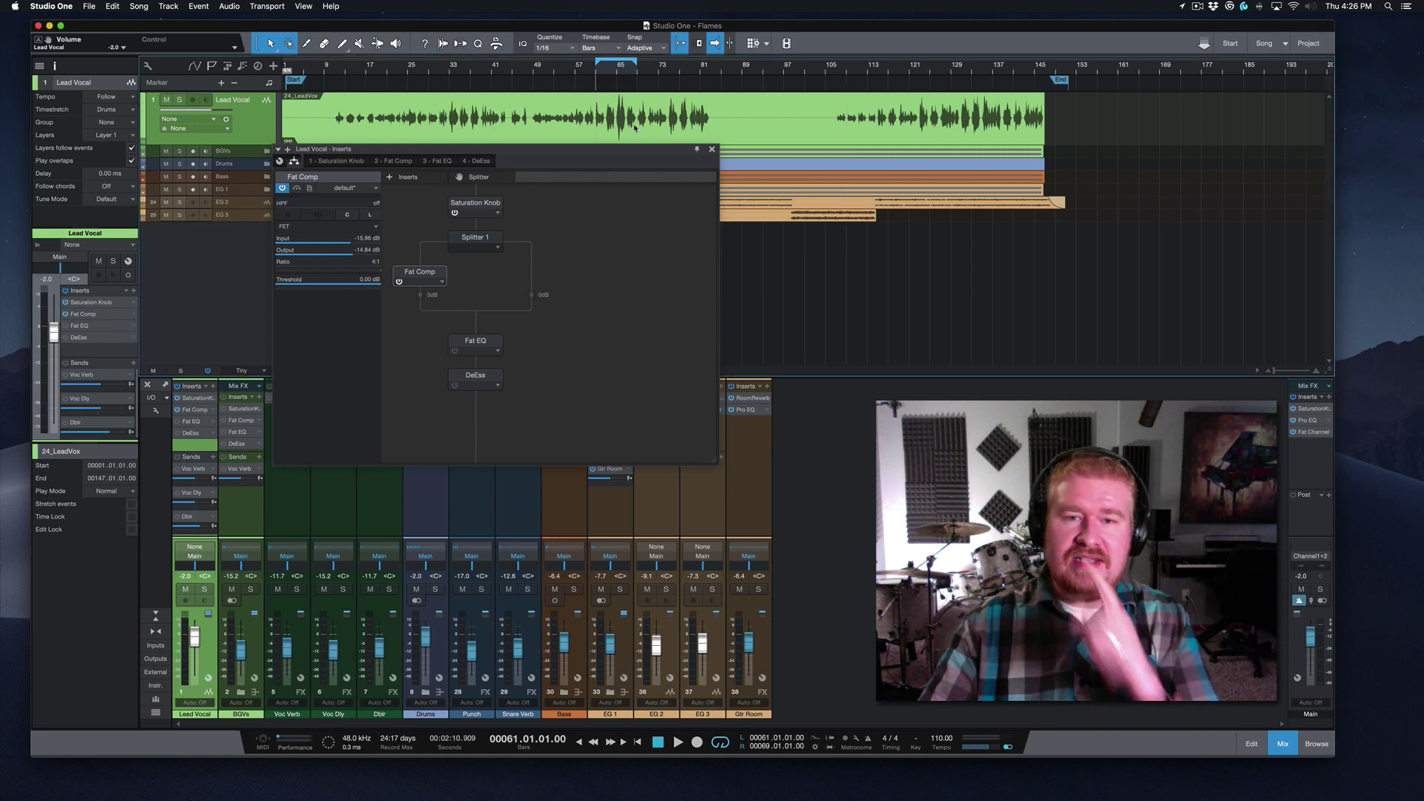
click(399, 161)
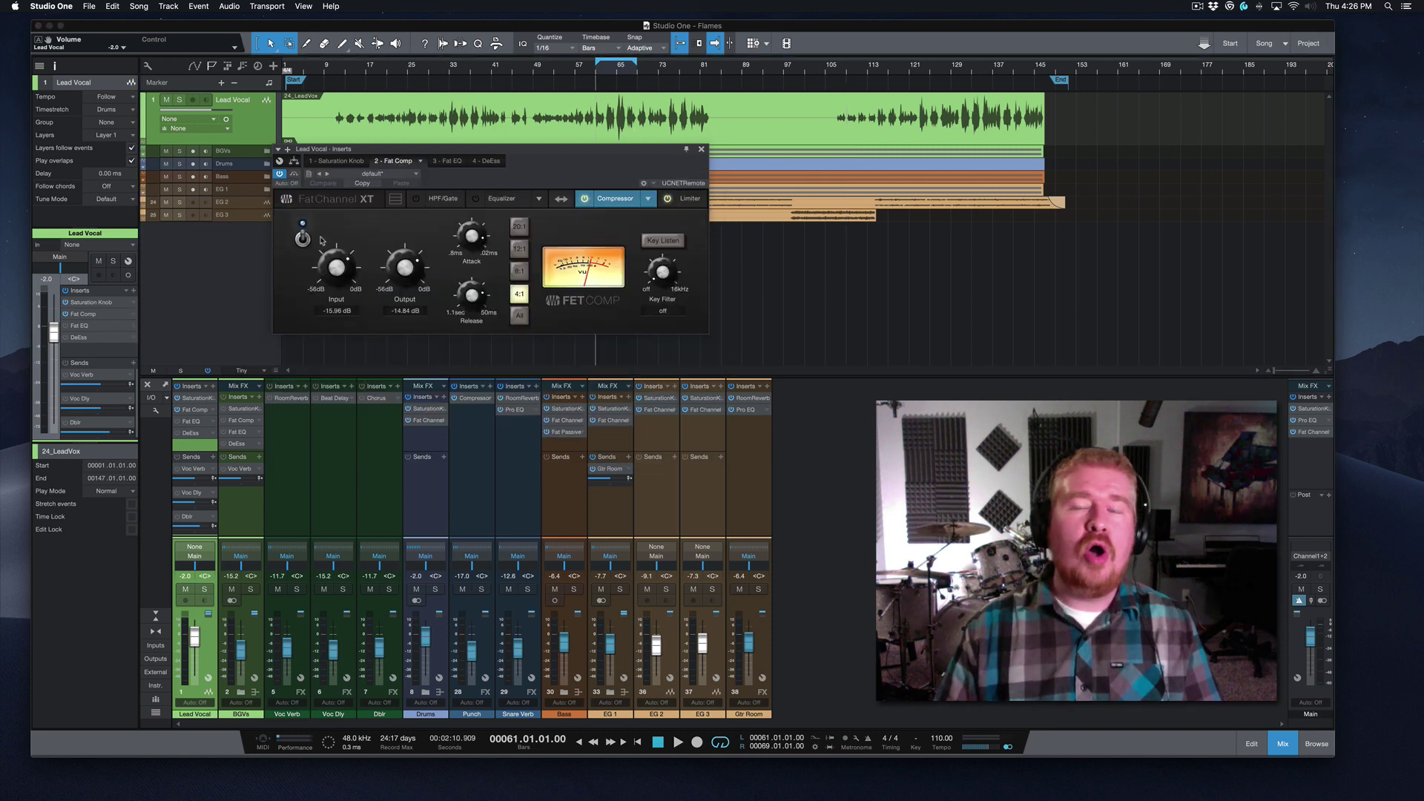
key(space)
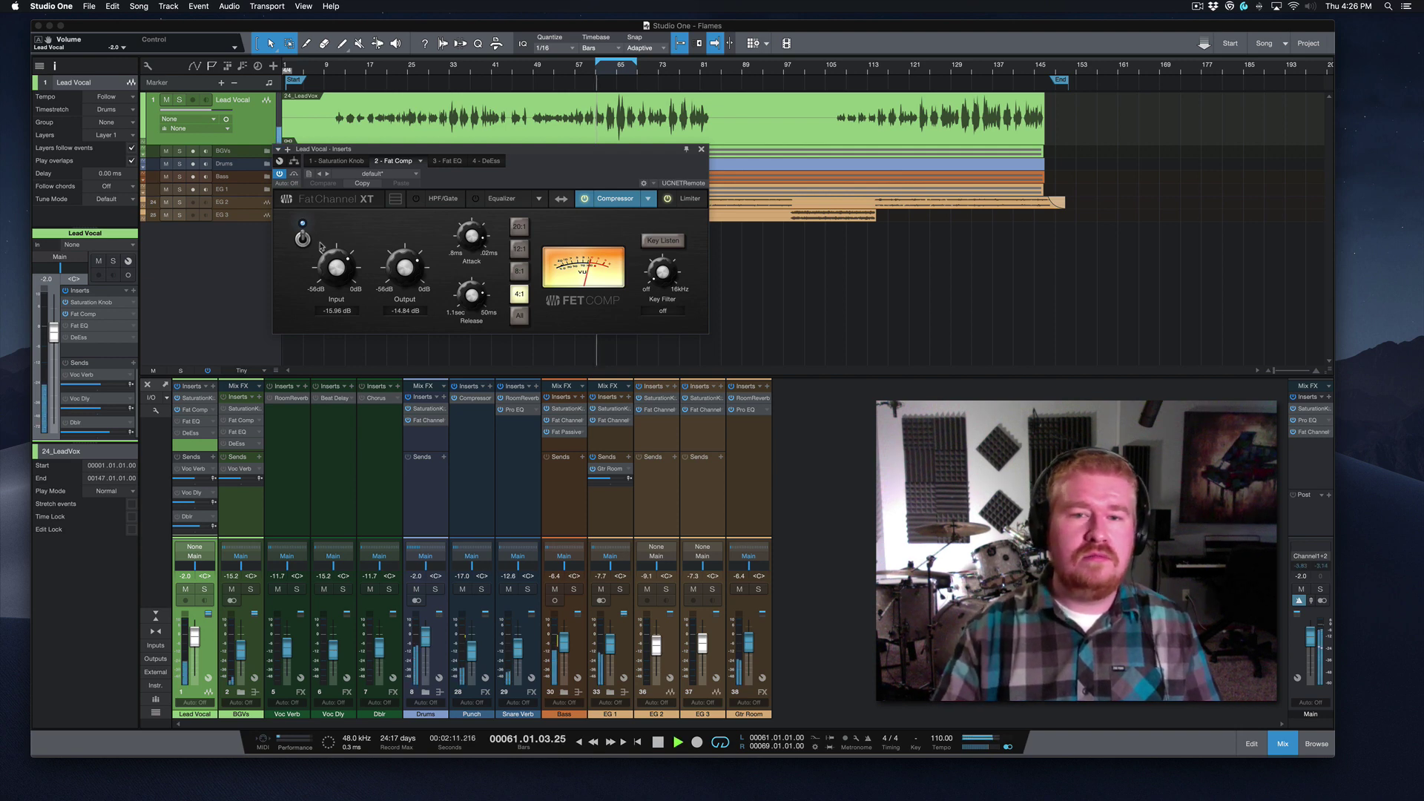
click(294, 175)
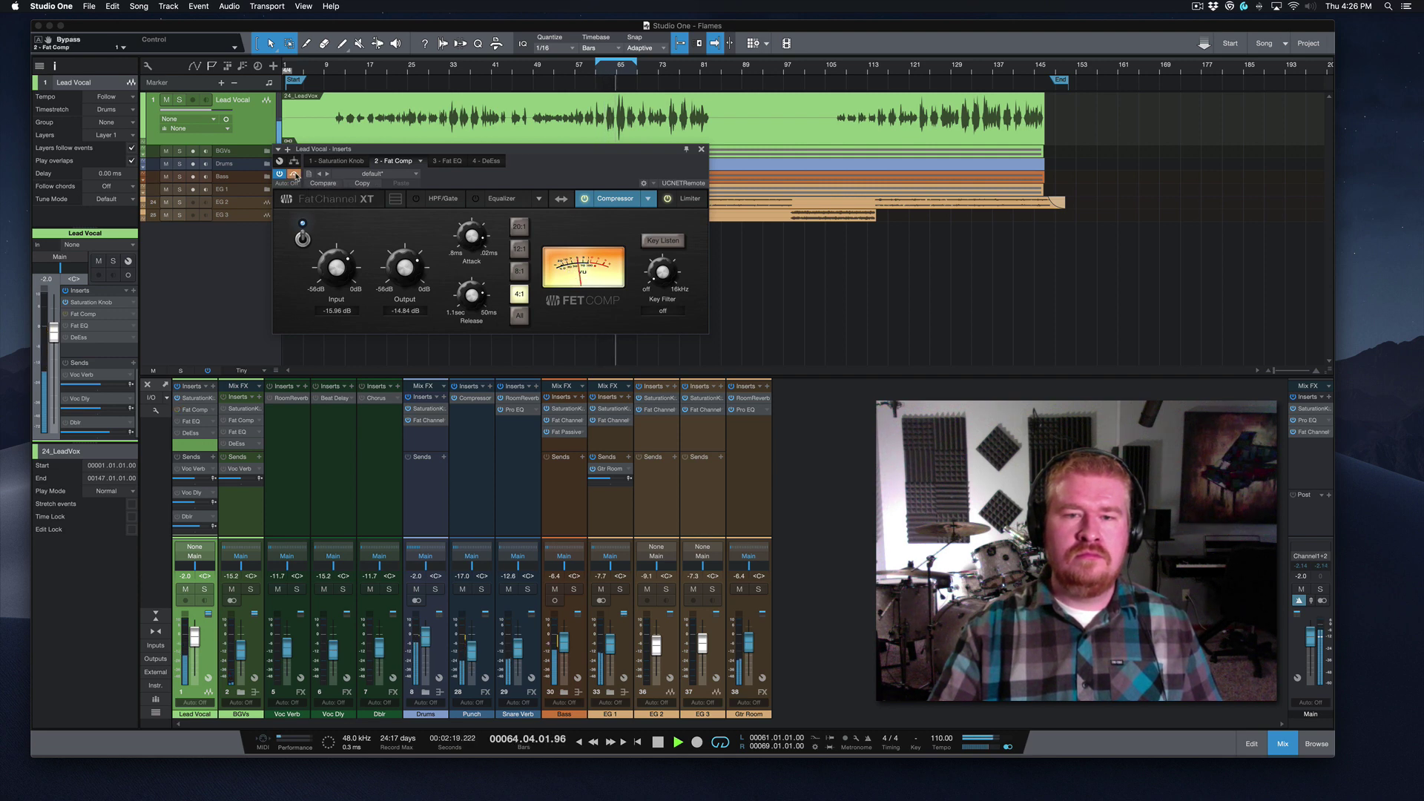
click(294, 175)
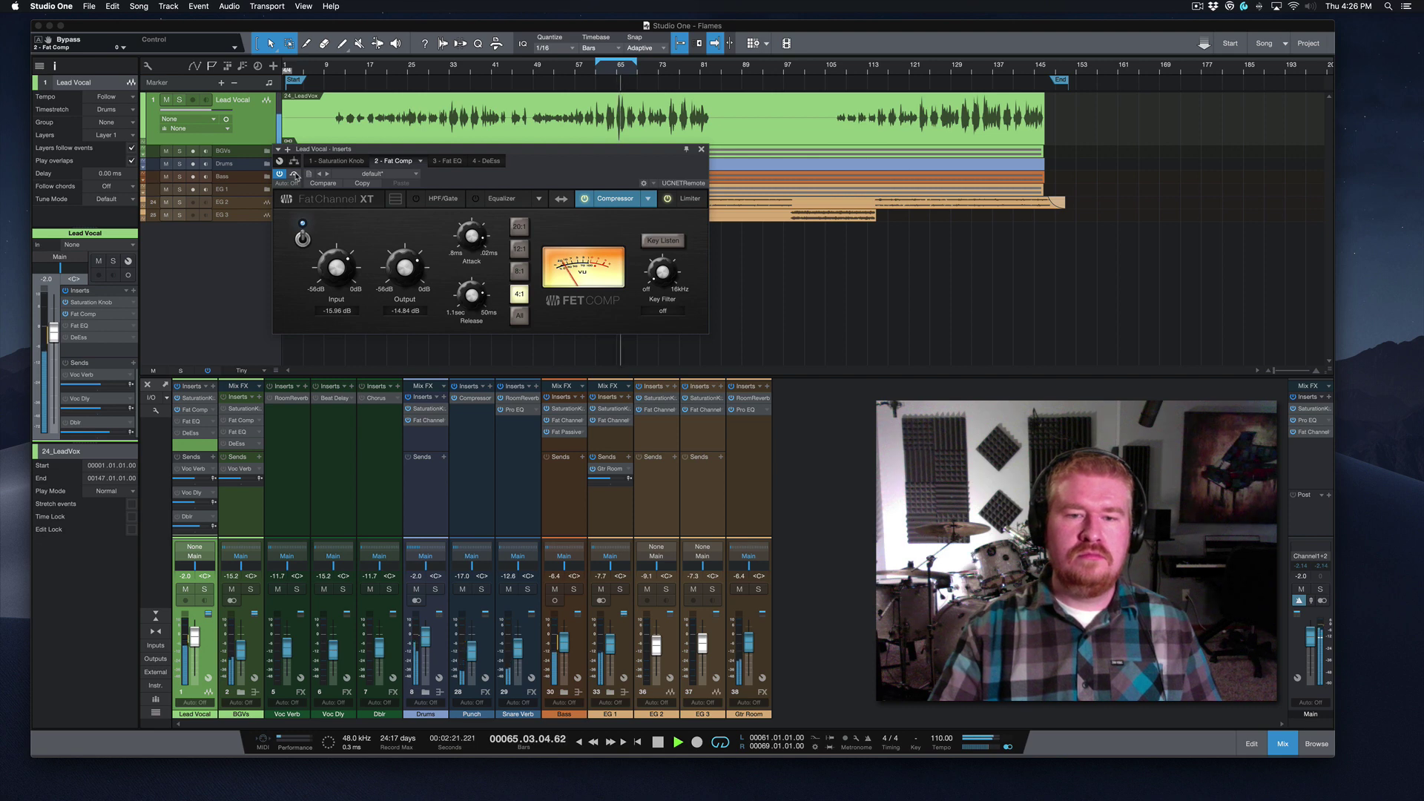
click(295, 175)
click(294, 175)
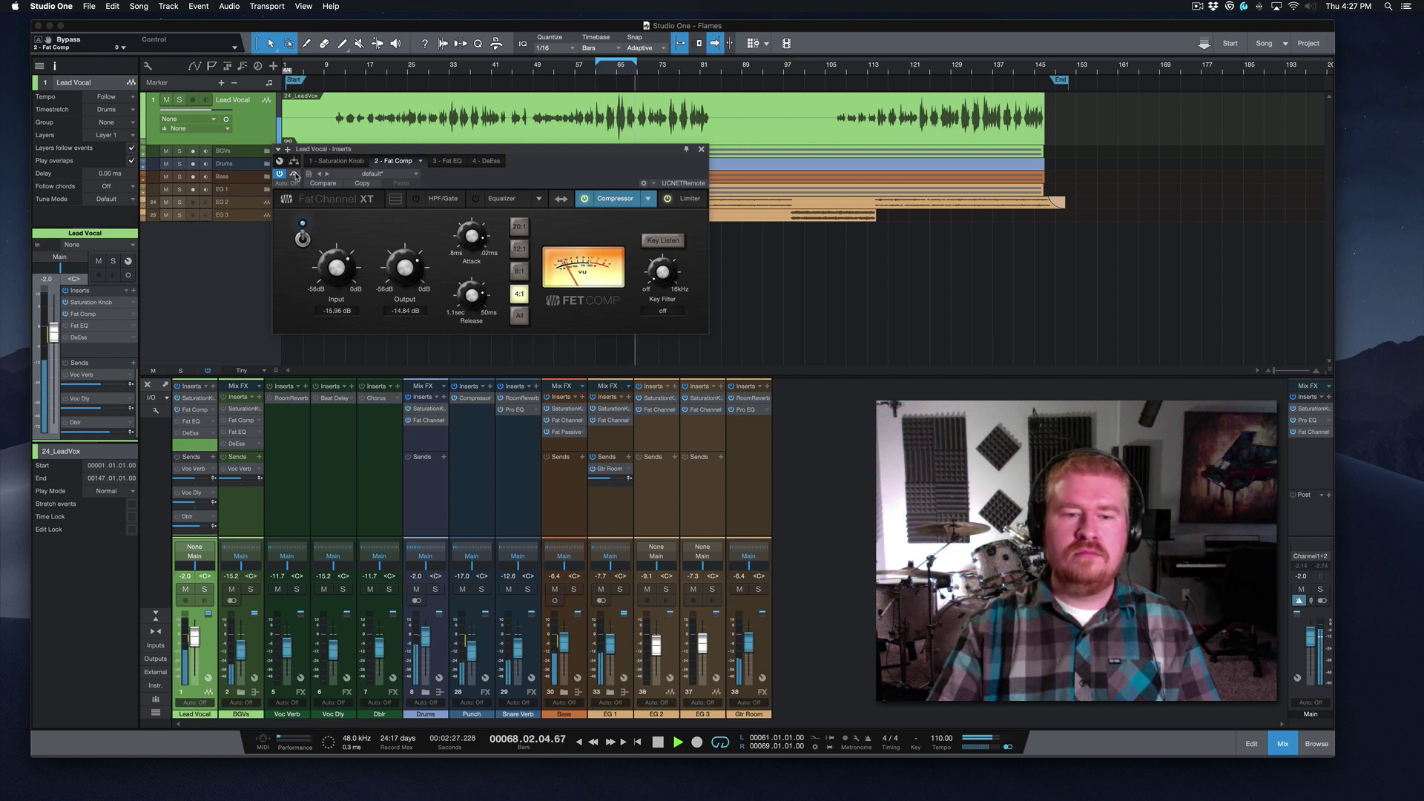
key(space)
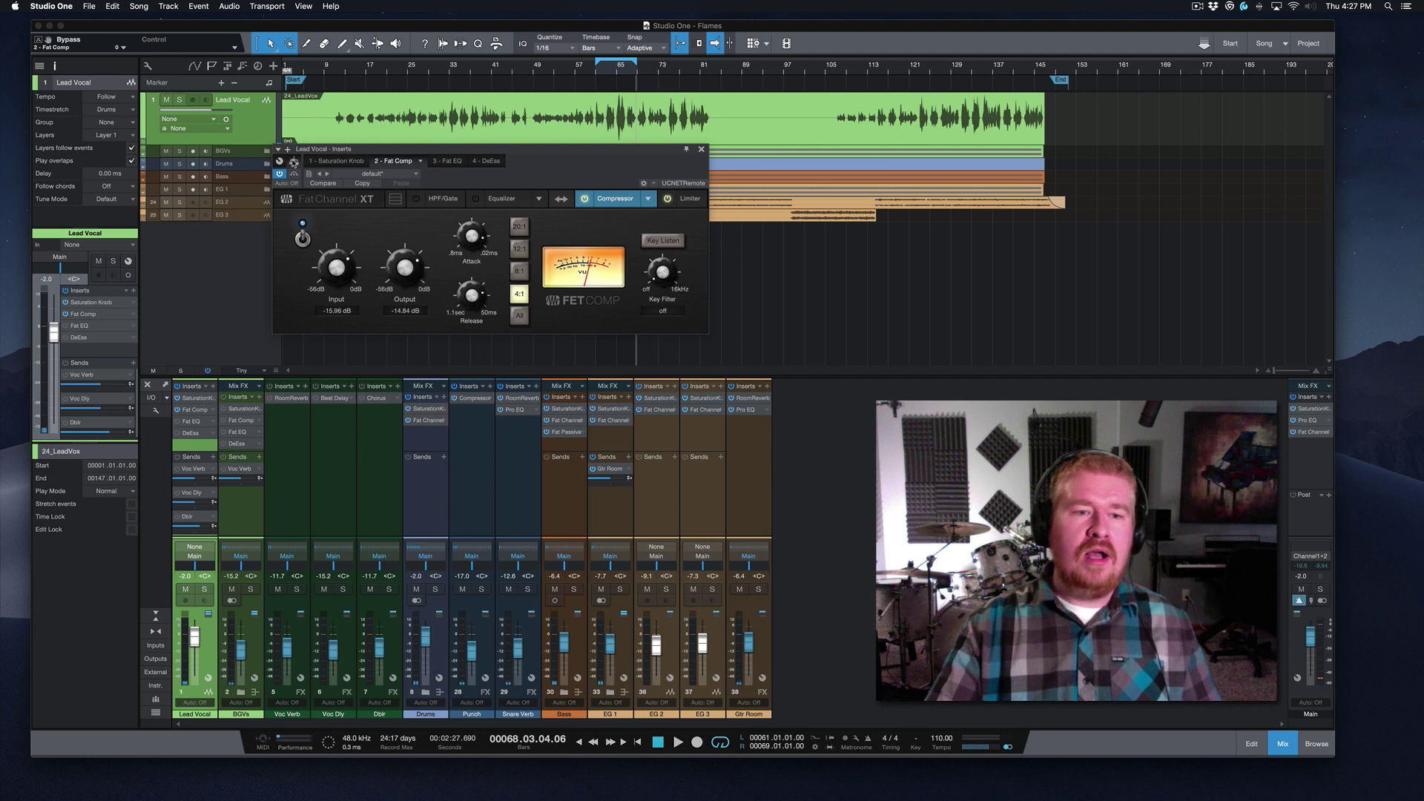
Step: Lower the output level of the splitter branch that contains Fat Comp, then reopen the compressor
click(294, 162)
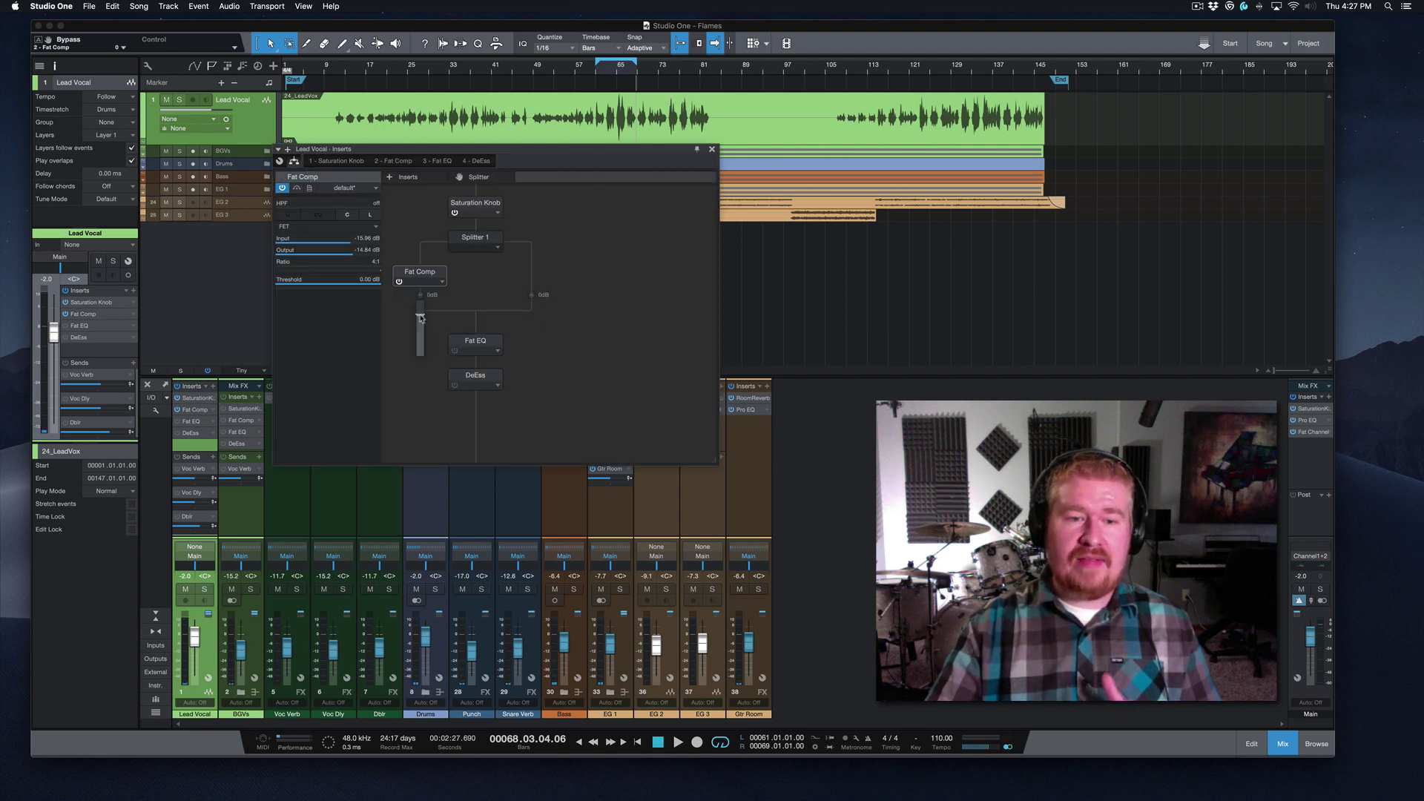
drag(421, 317, 419, 330)
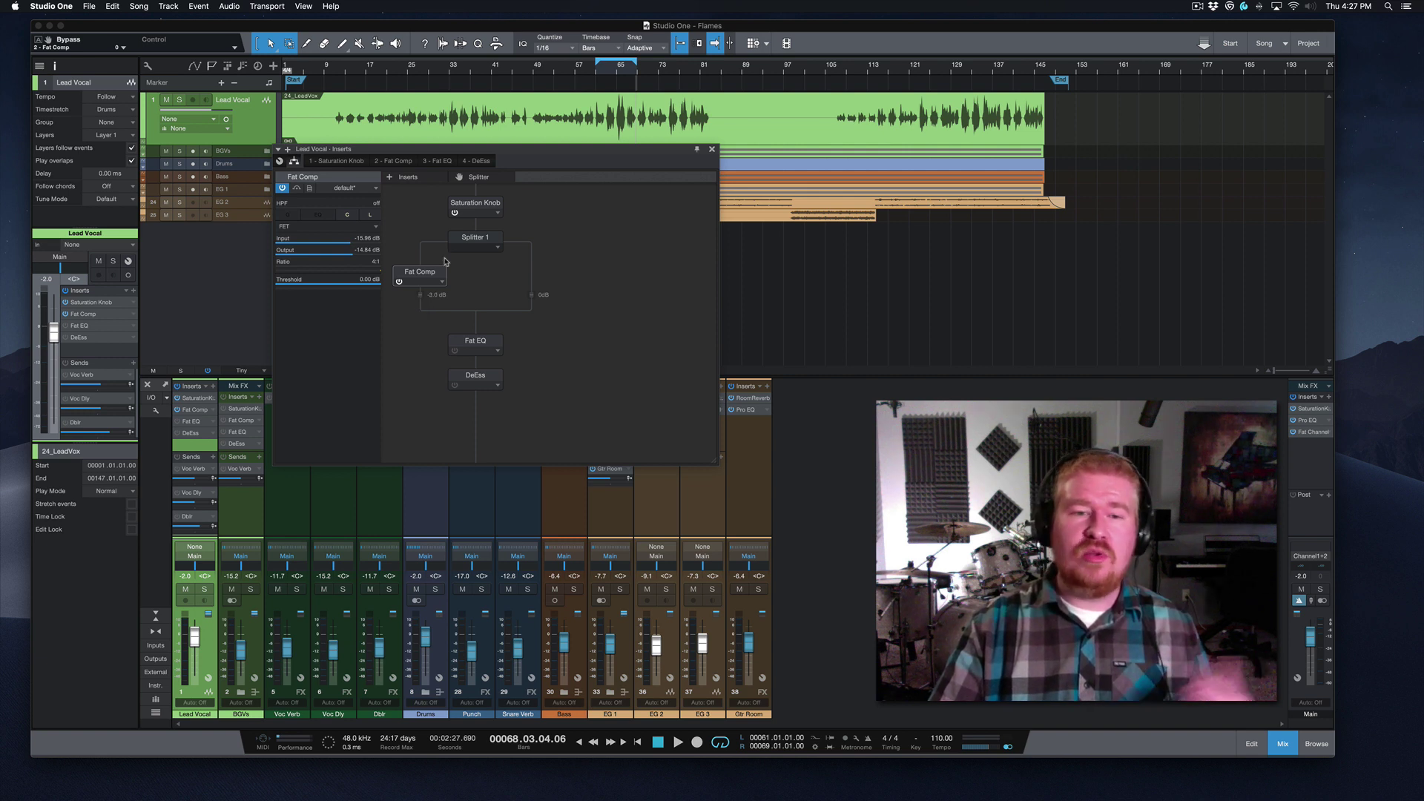
click(380, 165)
Step: Open the Fat EQ insert of the Lead Vocal and play the loop from bar 61
click(447, 160)
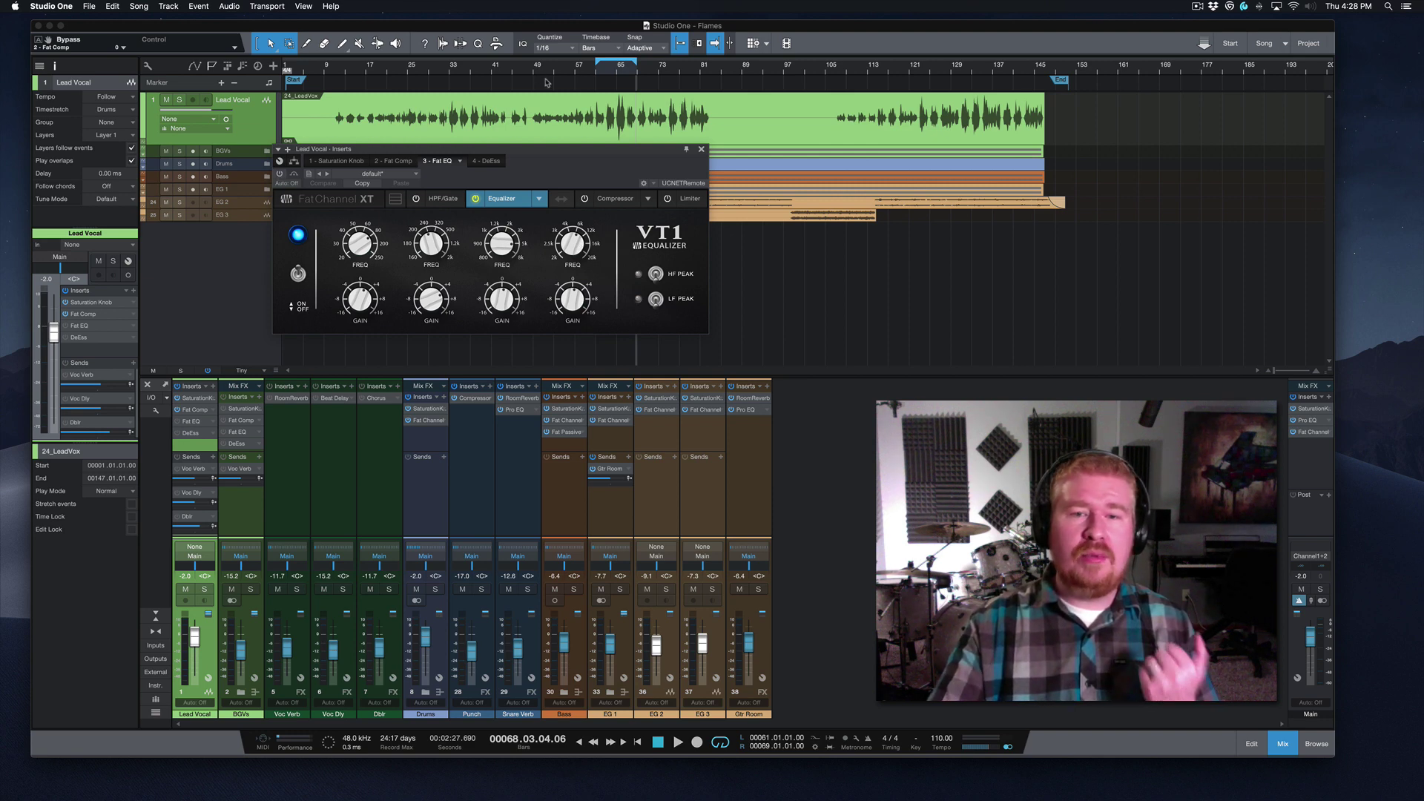
key(space)
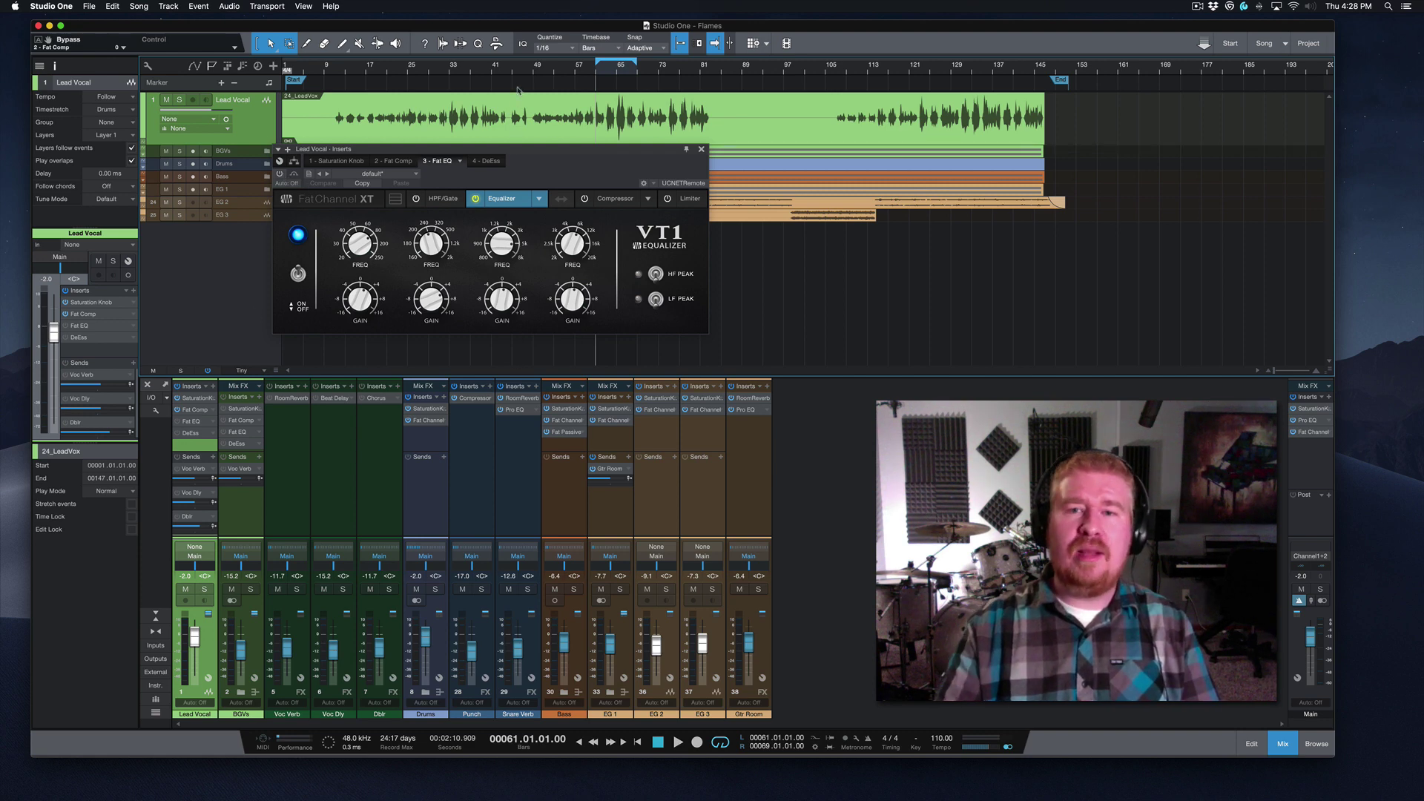
key(space)
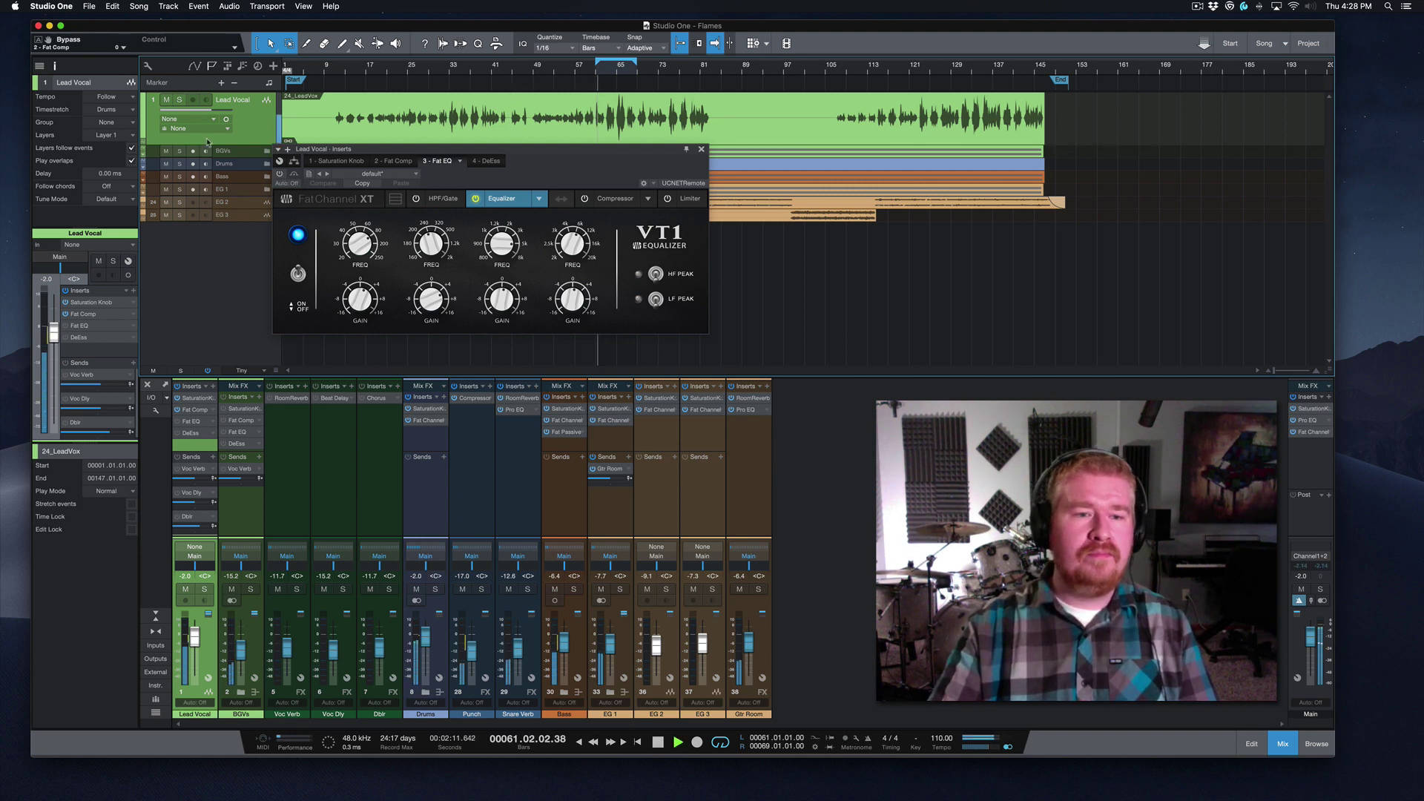
Step: Compare the vocal with and without Fat EQ during playback, leave it active, and lower the Lead Vocal fader to -6.4 dB
click(280, 176)
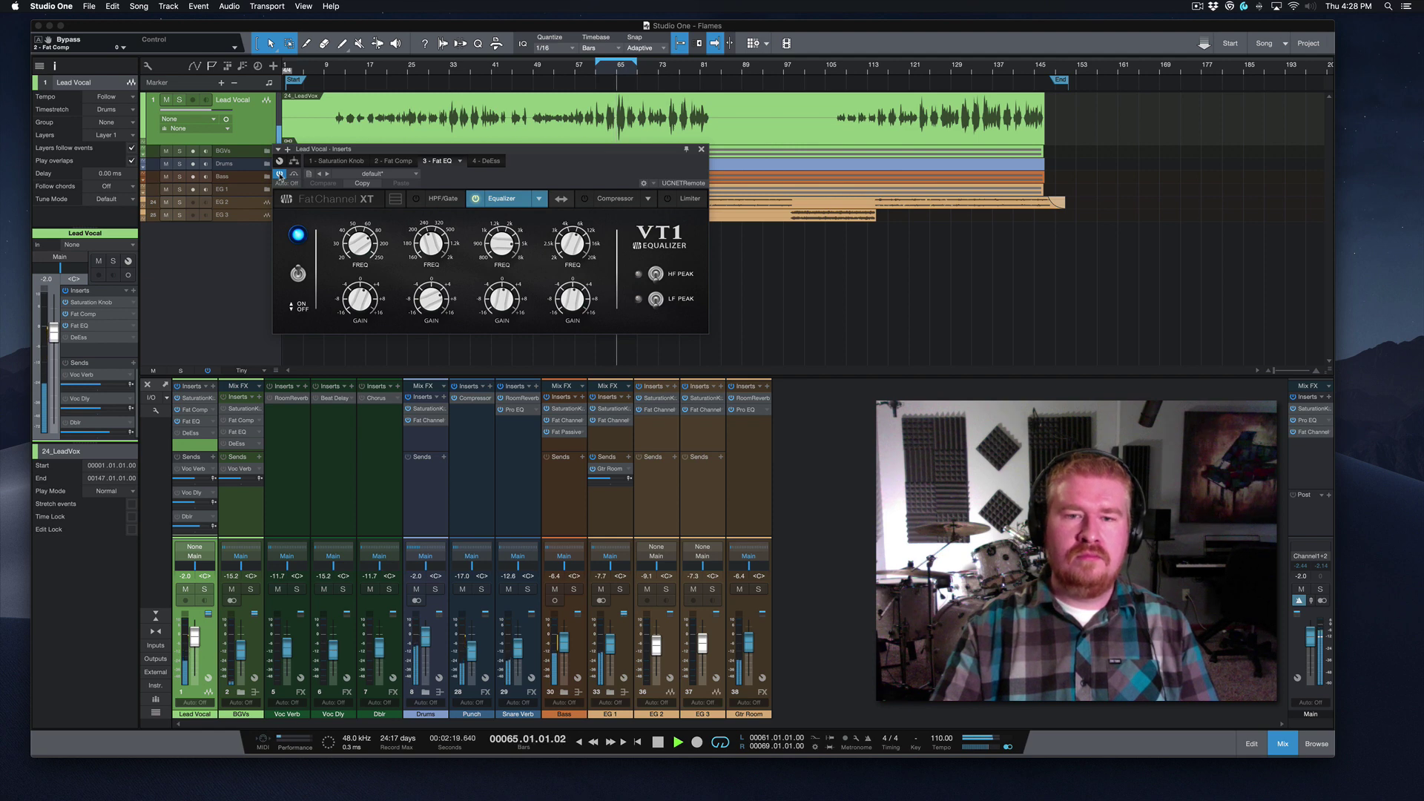
click(281, 176)
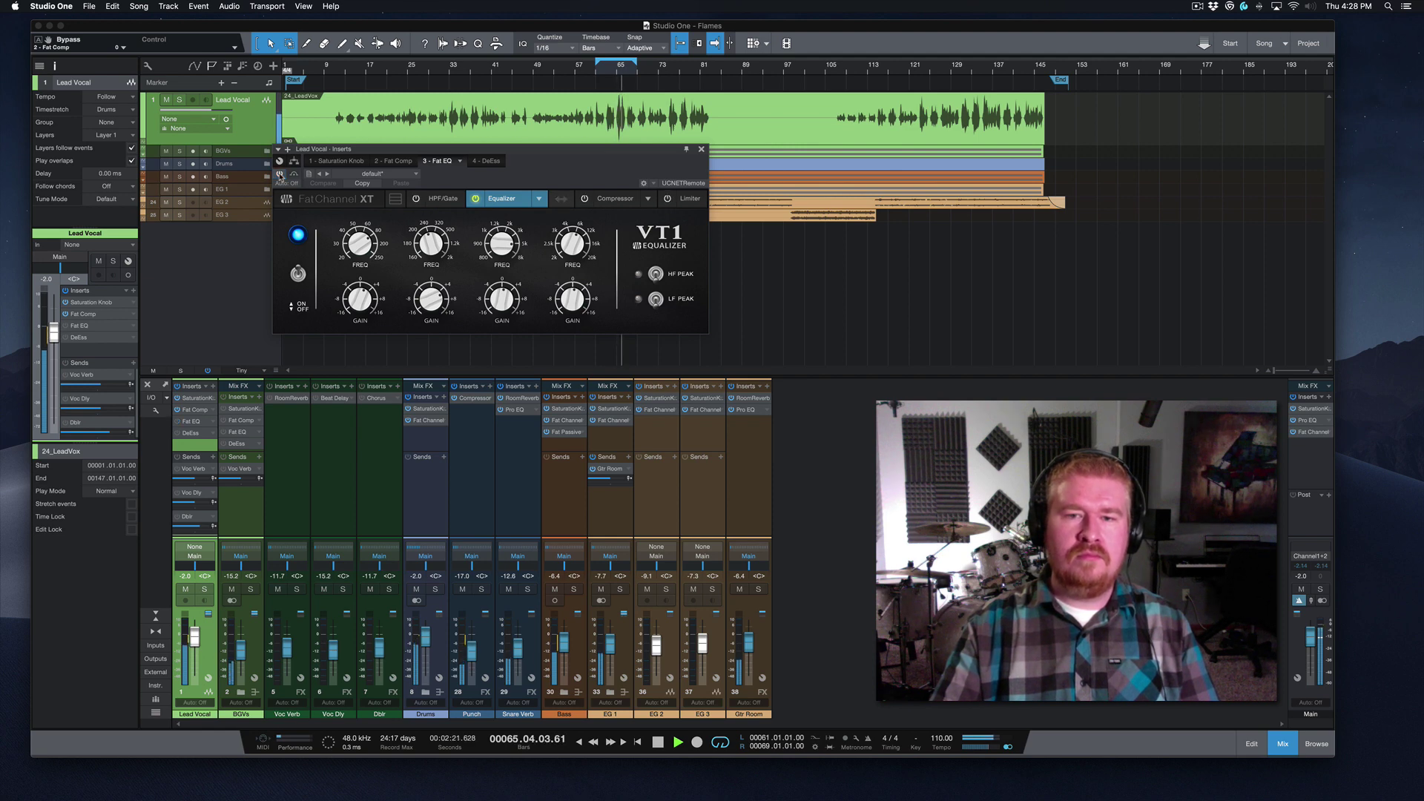
click(281, 176)
key(space)
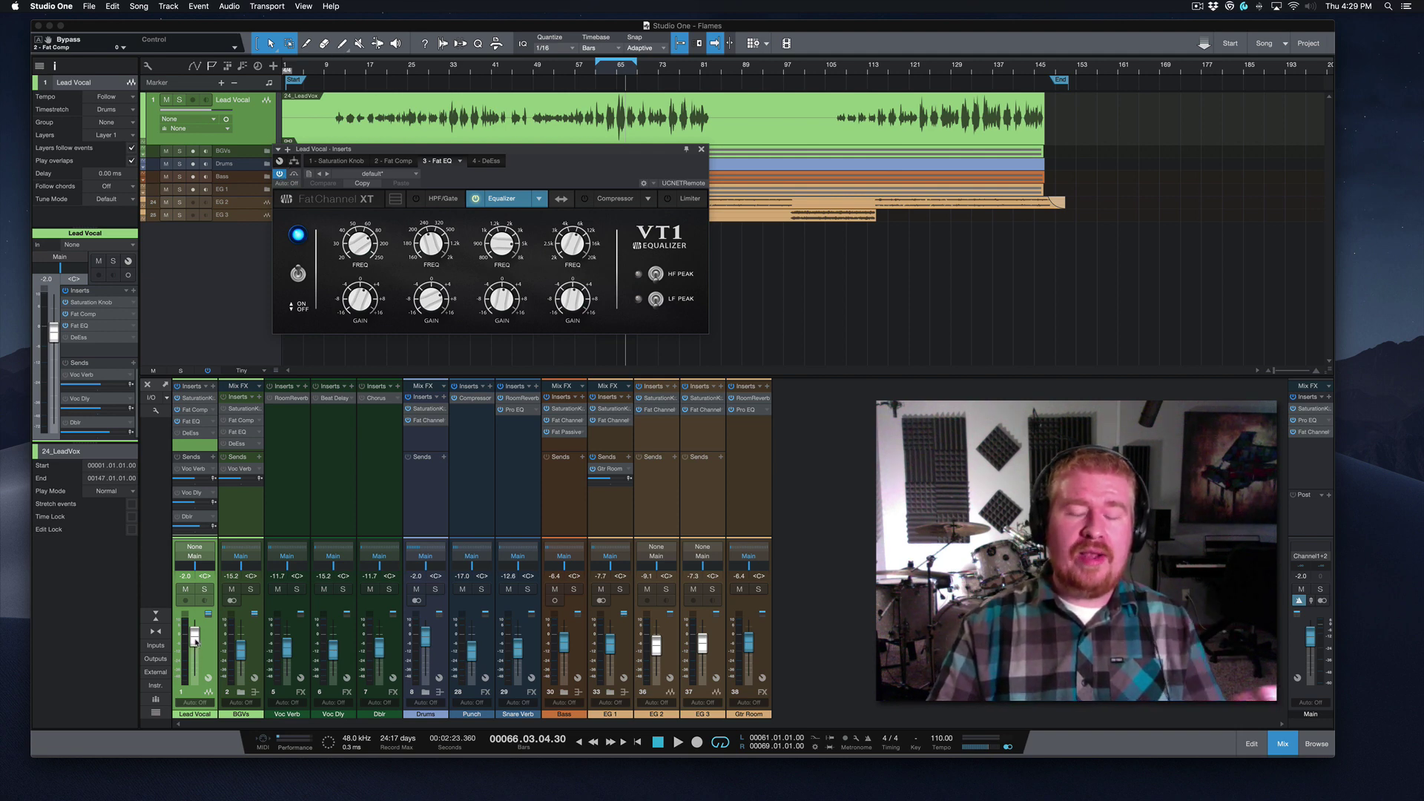
drag(195, 639, 195, 642)
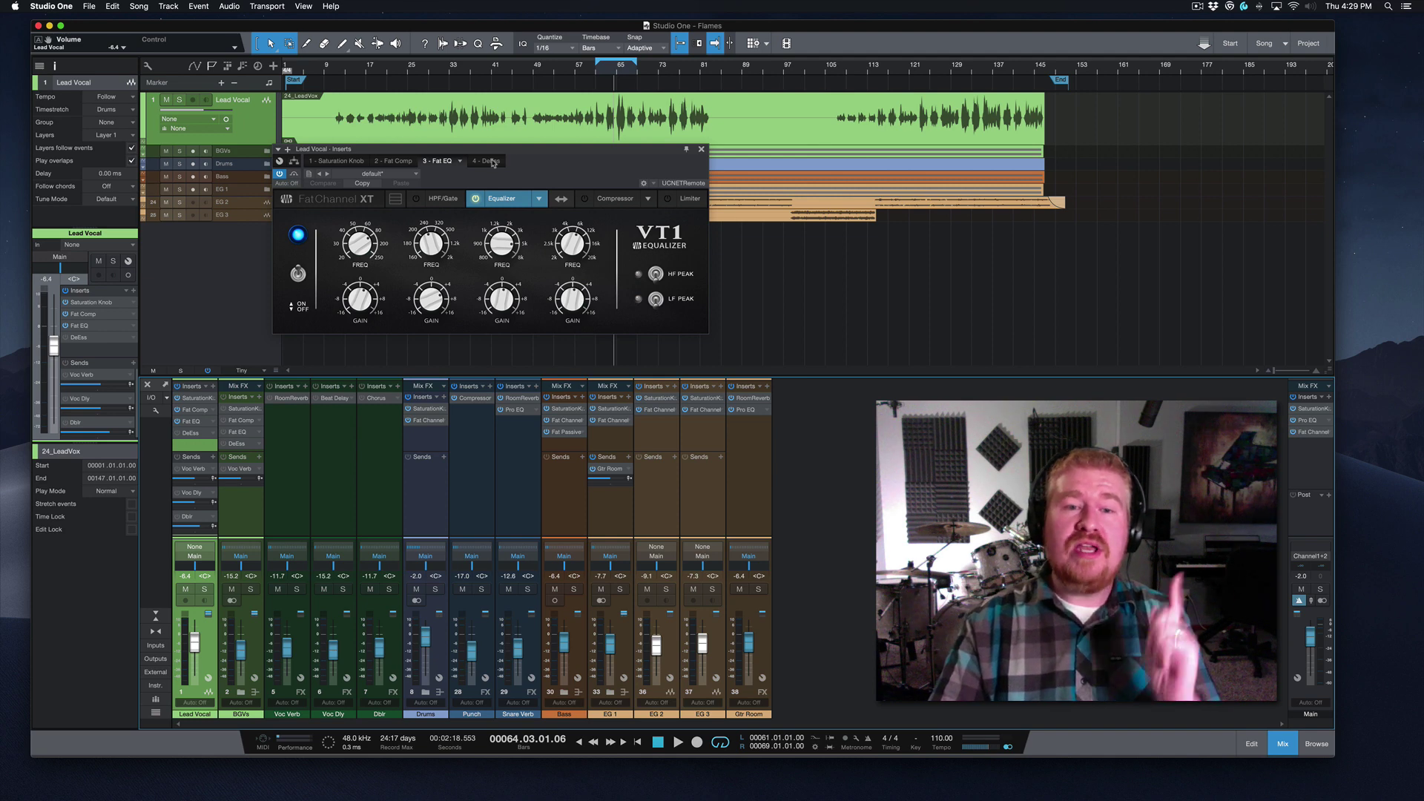
Step: Open the Lead Vocal's DeEss insert, look through its preset list without changing the preset, and activate the effect
click(492, 161)
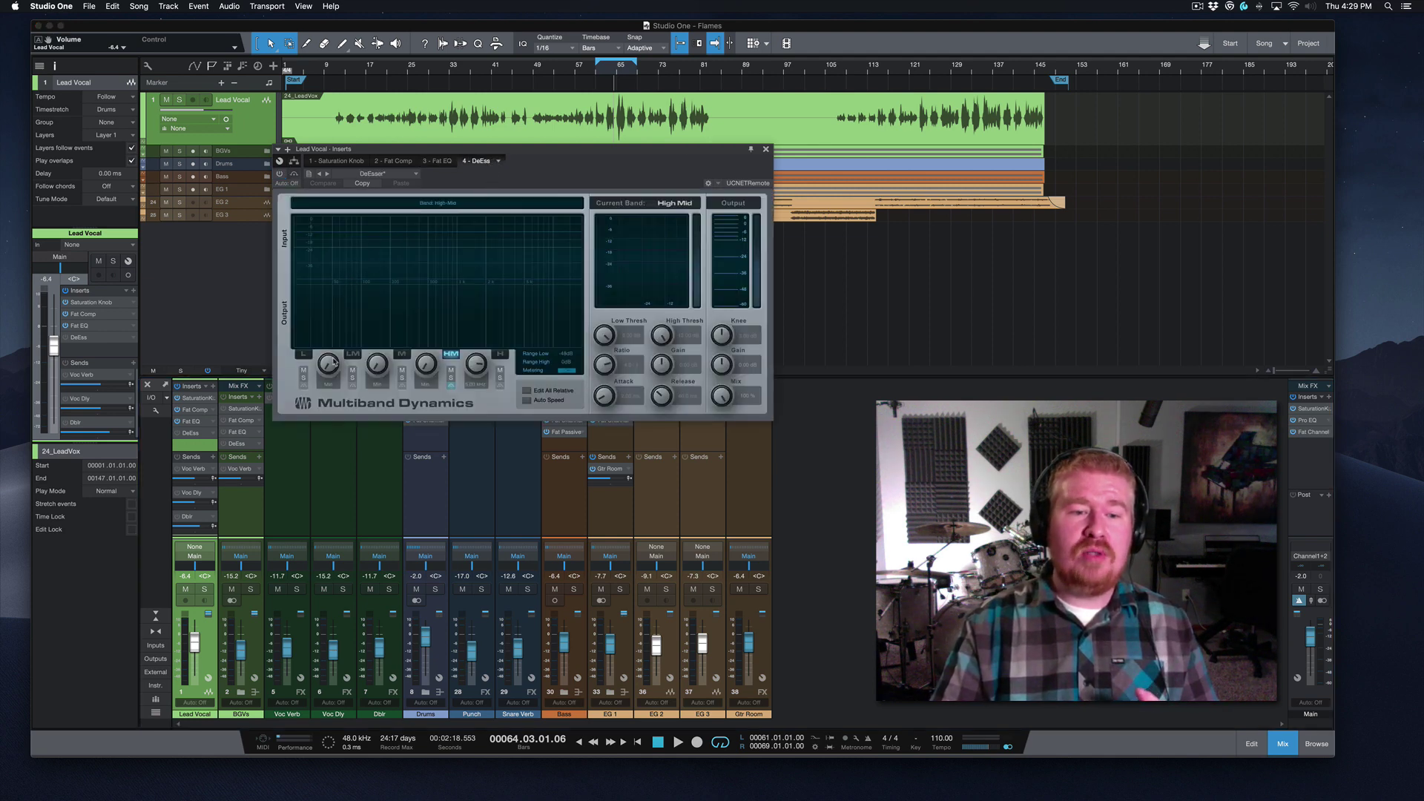
click(211, 435)
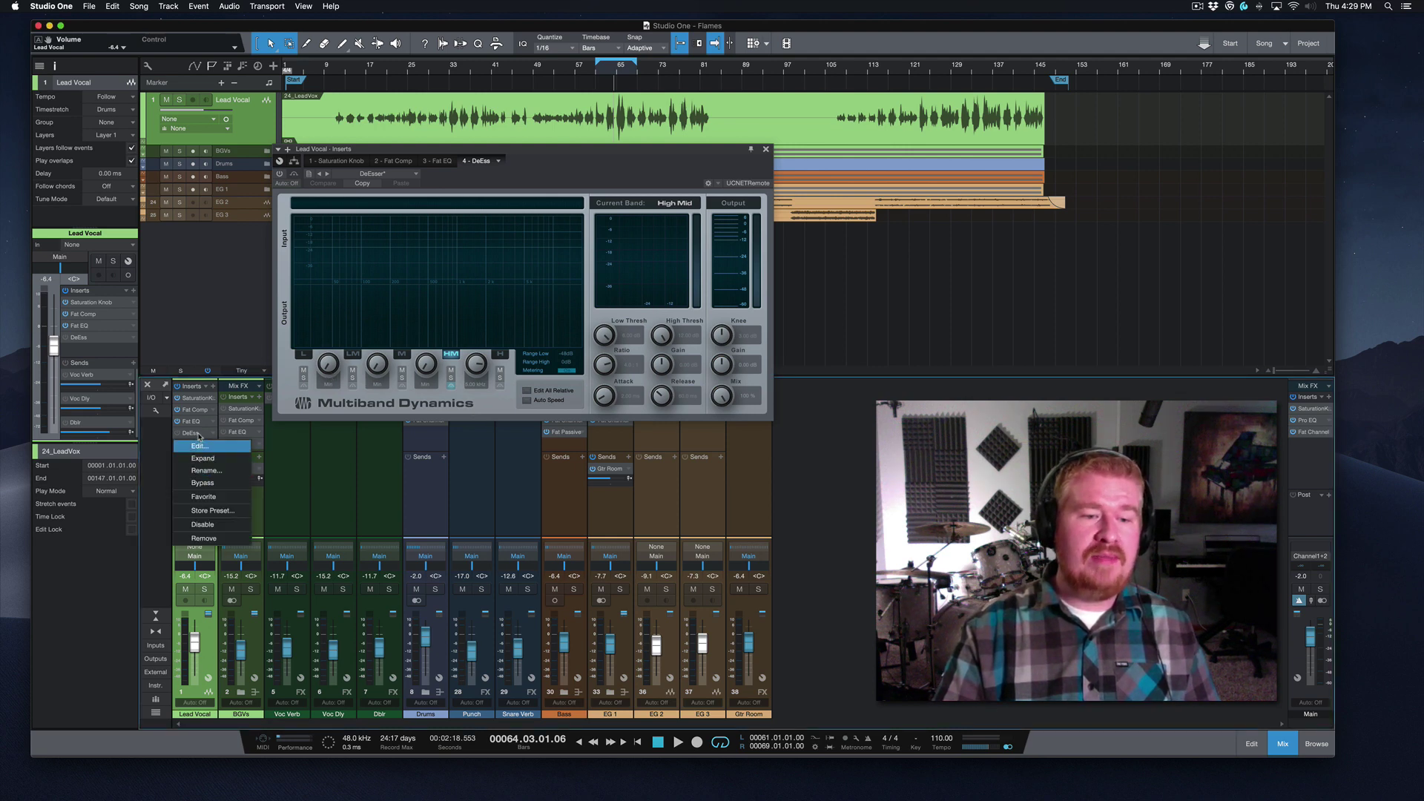
click(205, 458)
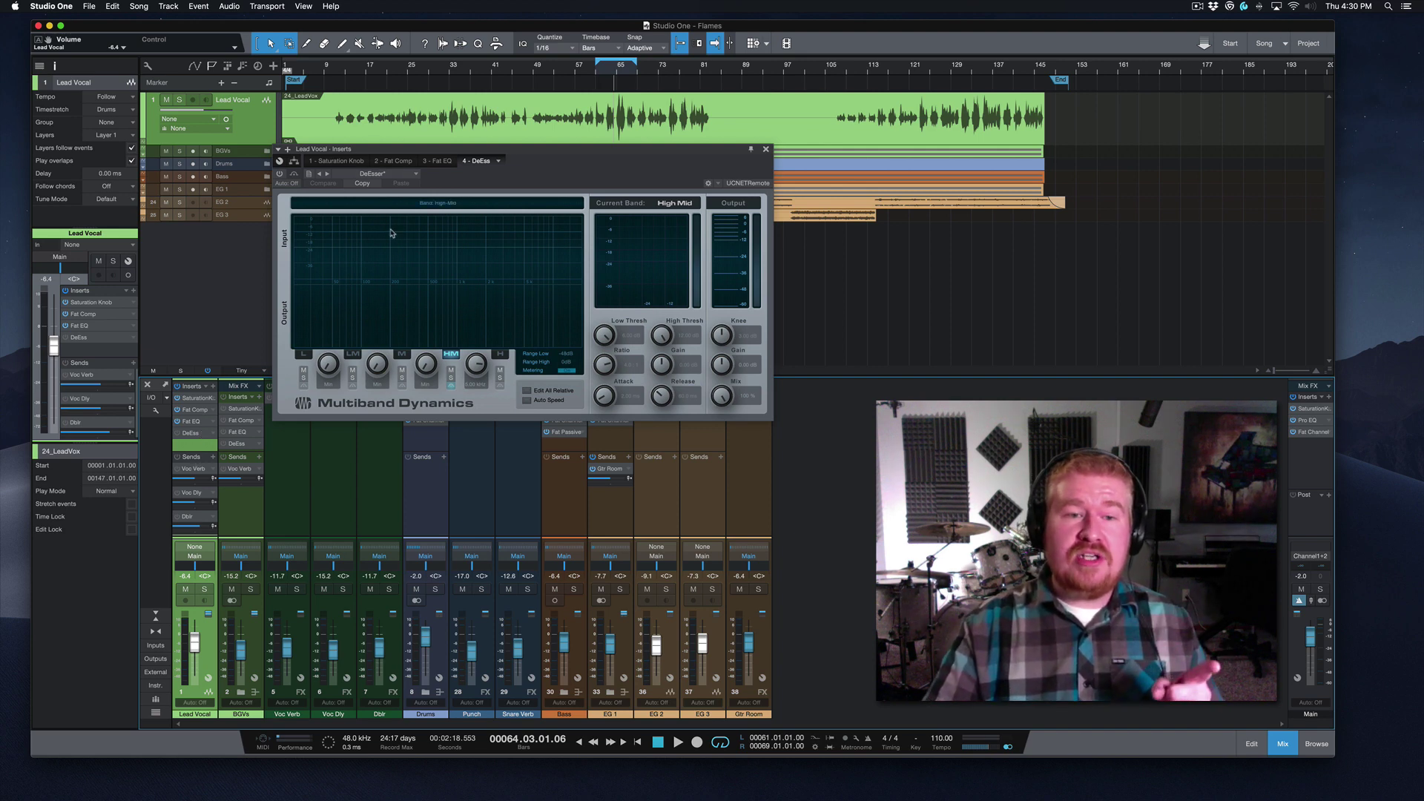
click(414, 174)
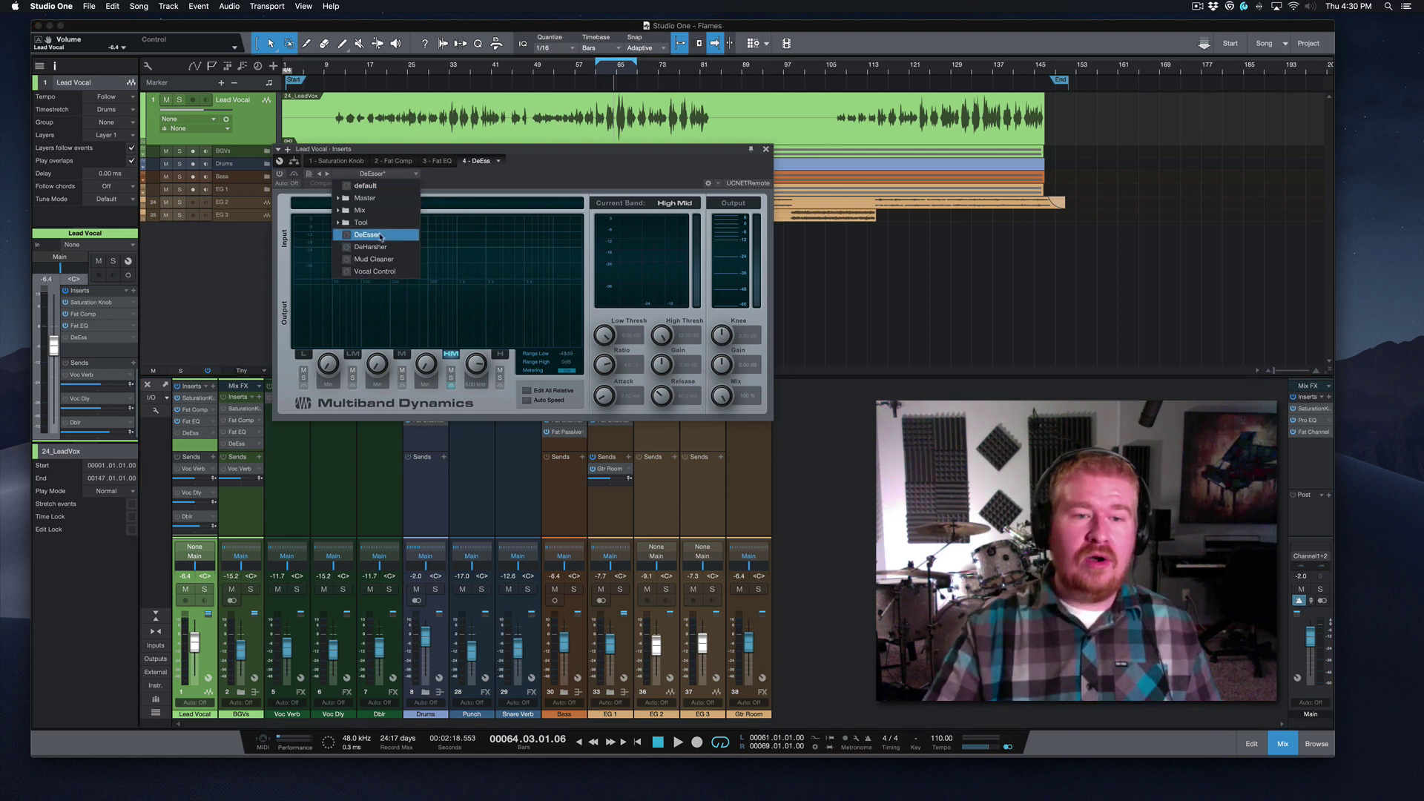
click(517, 180)
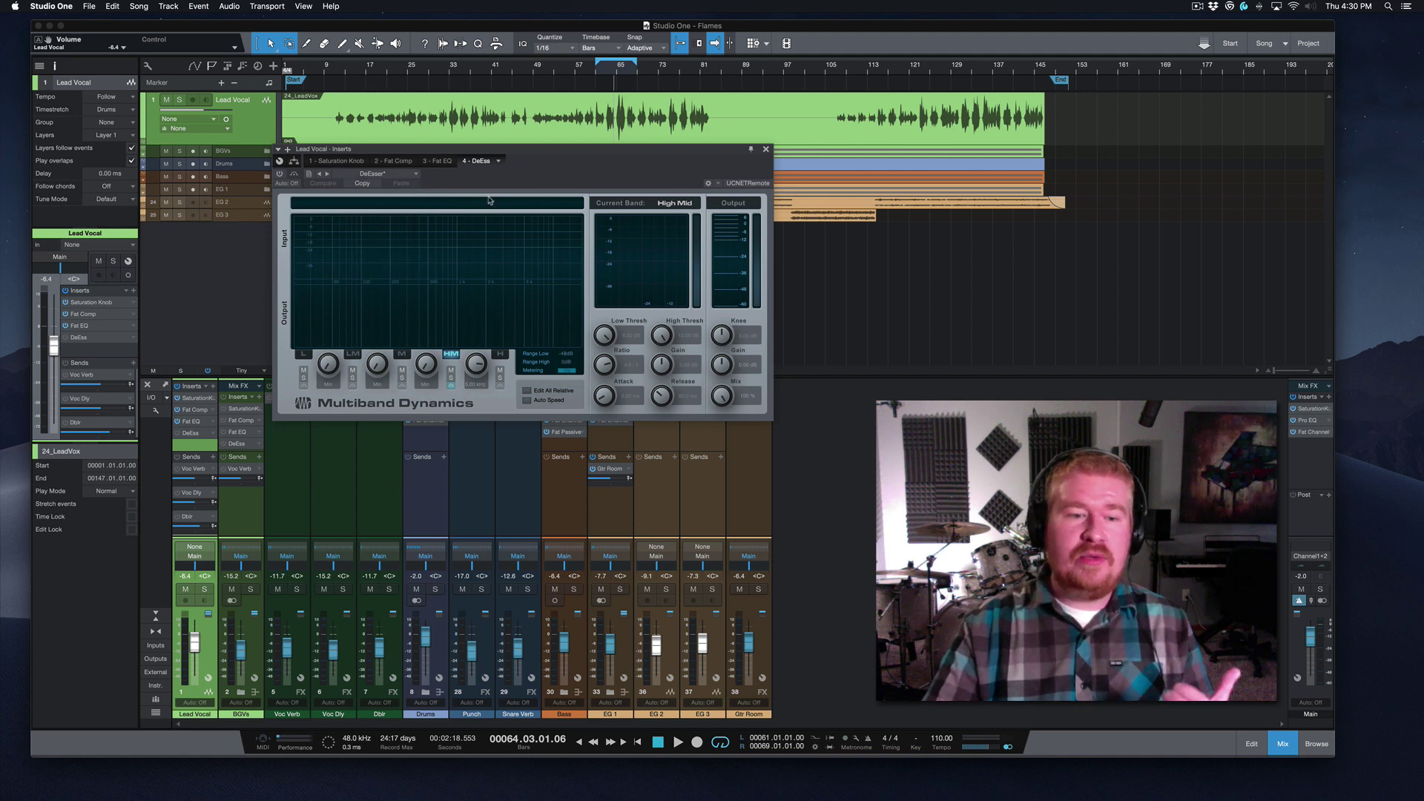
click(177, 435)
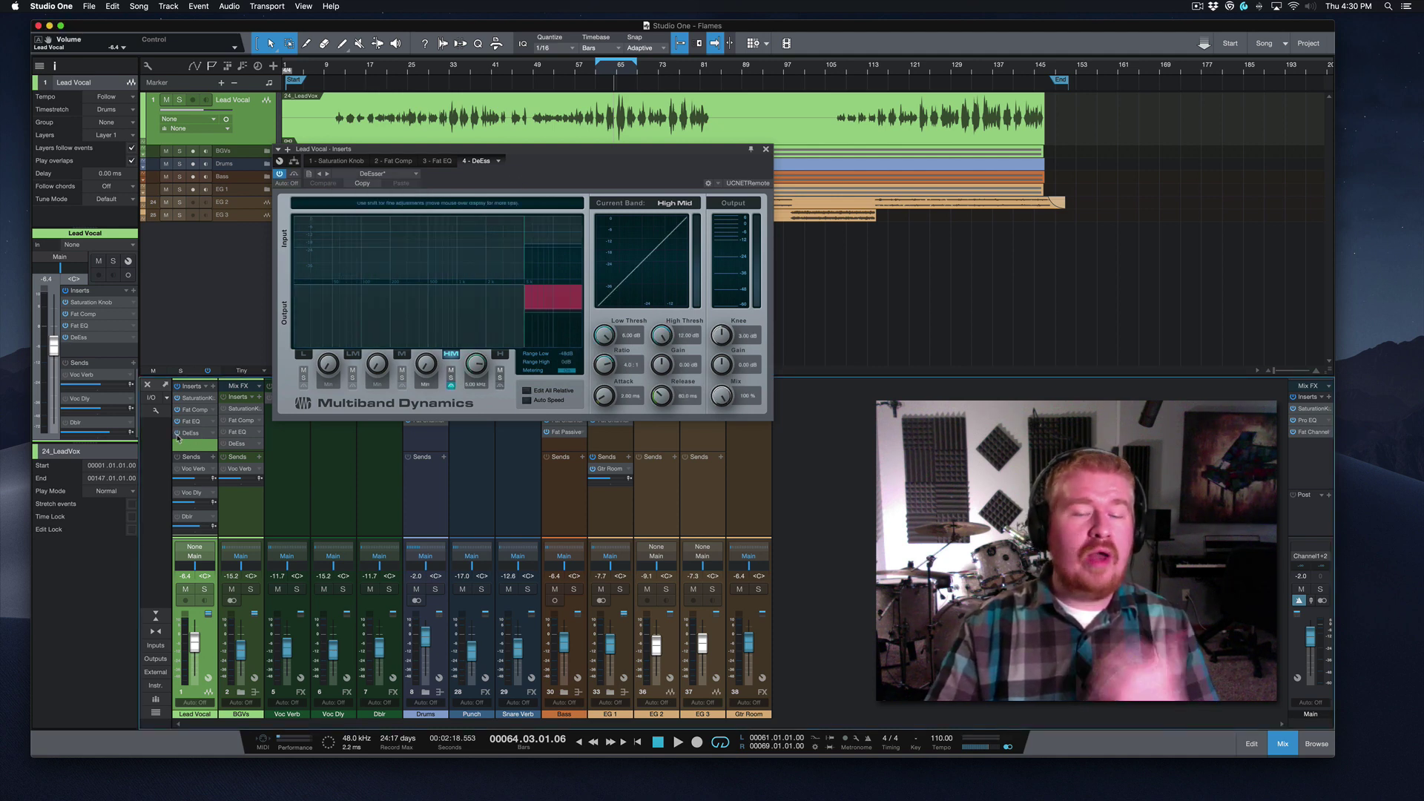
Step: Inspect the High band of DeEss and the Lead Vocal insert routing, then close the insert window
click(553, 333)
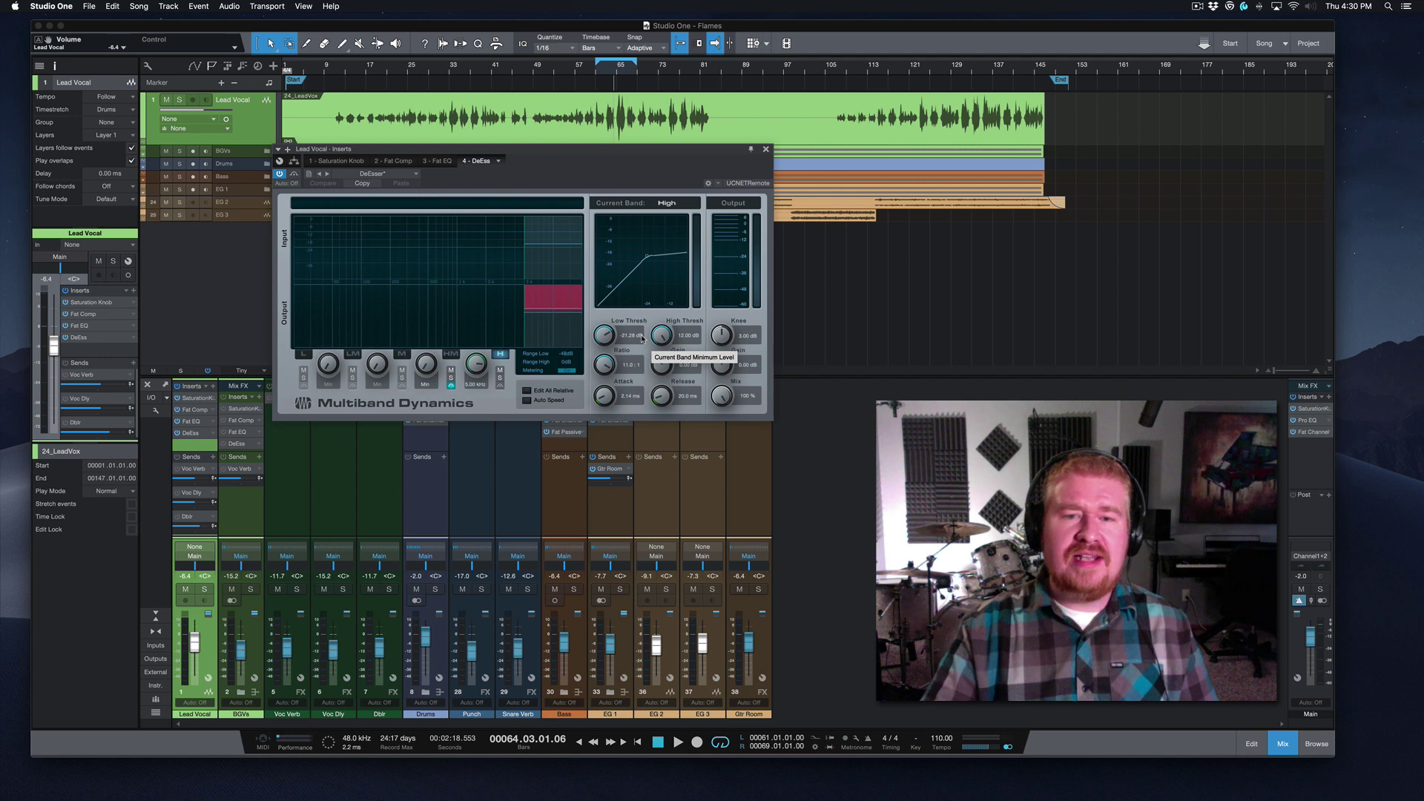
click(294, 161)
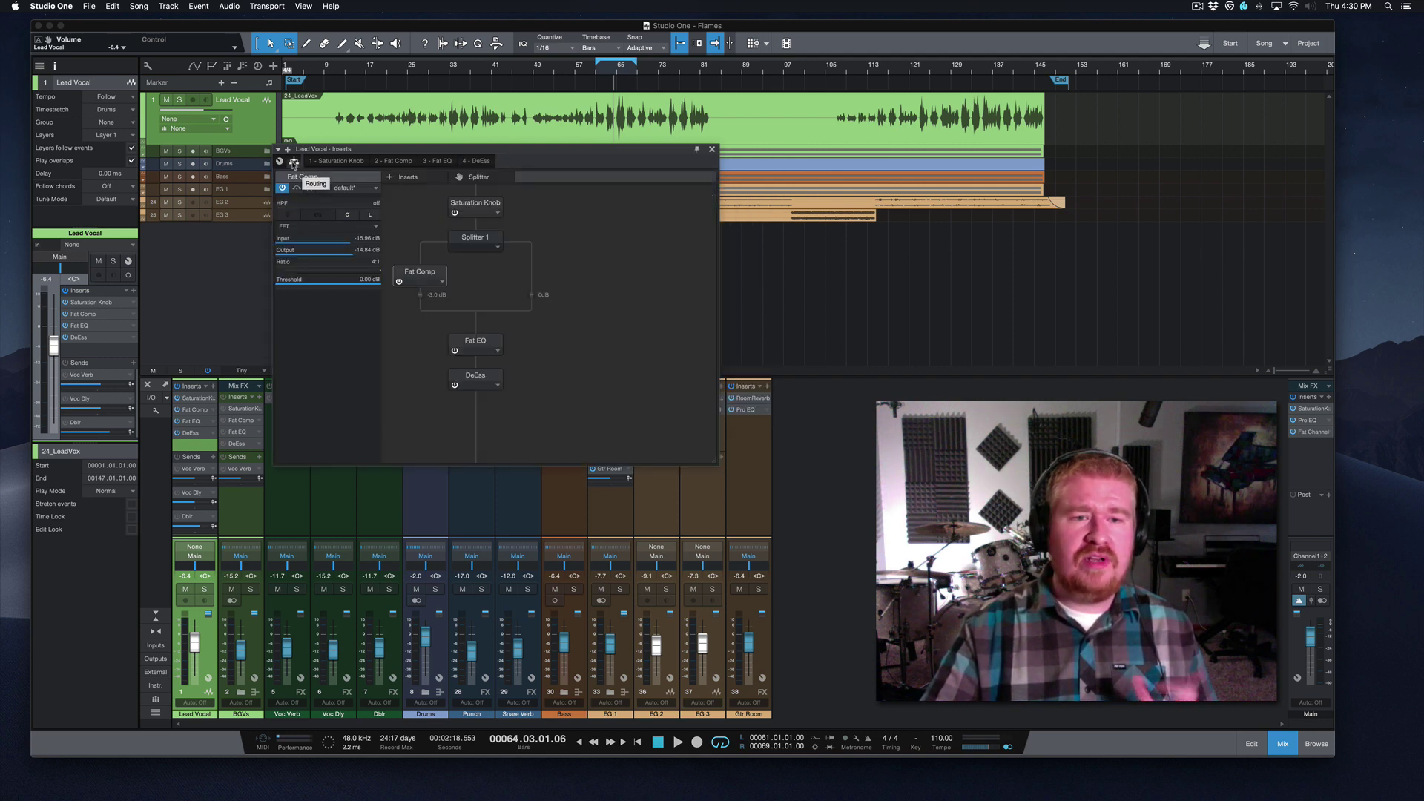
click(475, 161)
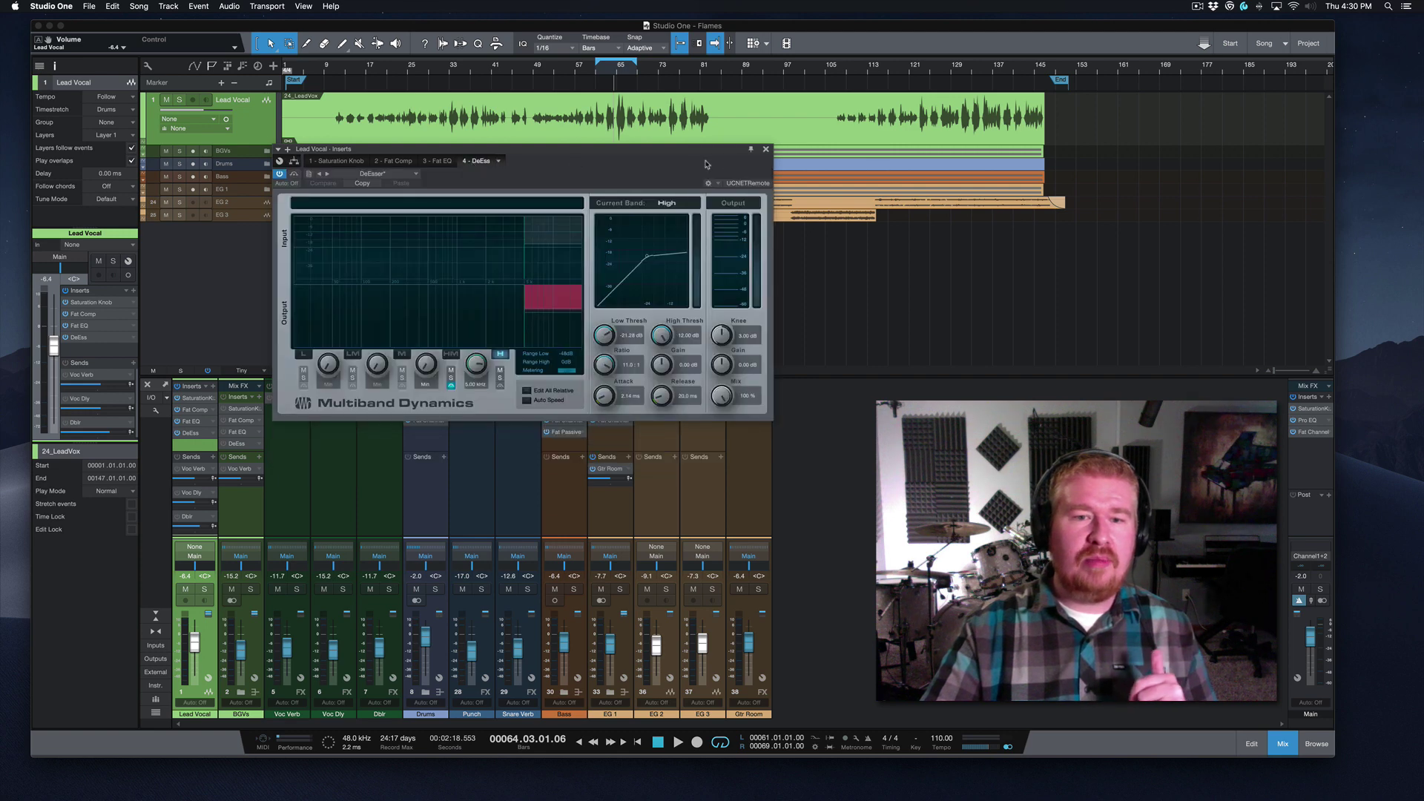
click(766, 149)
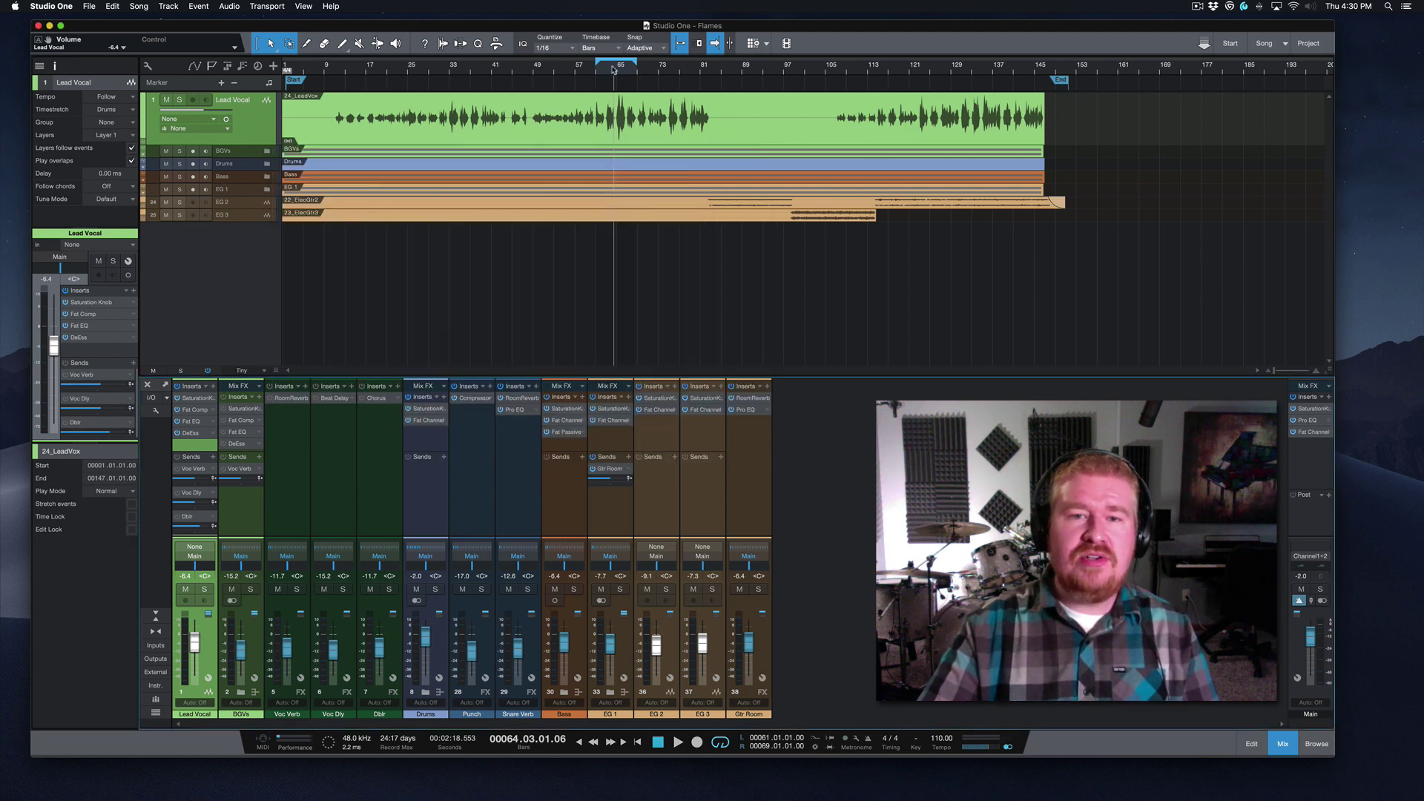
Step: Shorten the loop range to run from bar 63 to bar 65
scroll(615, 89, up, 5)
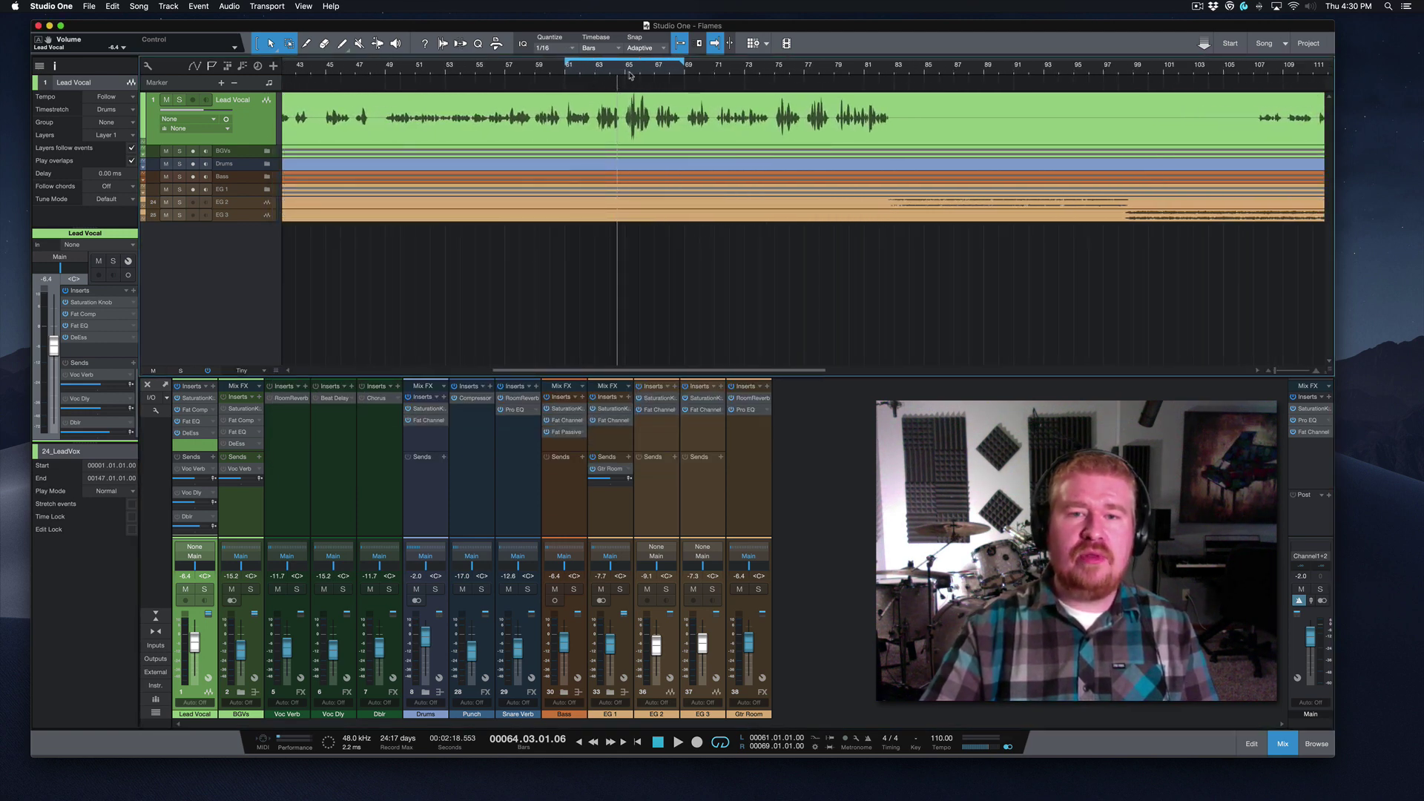
click(610, 71)
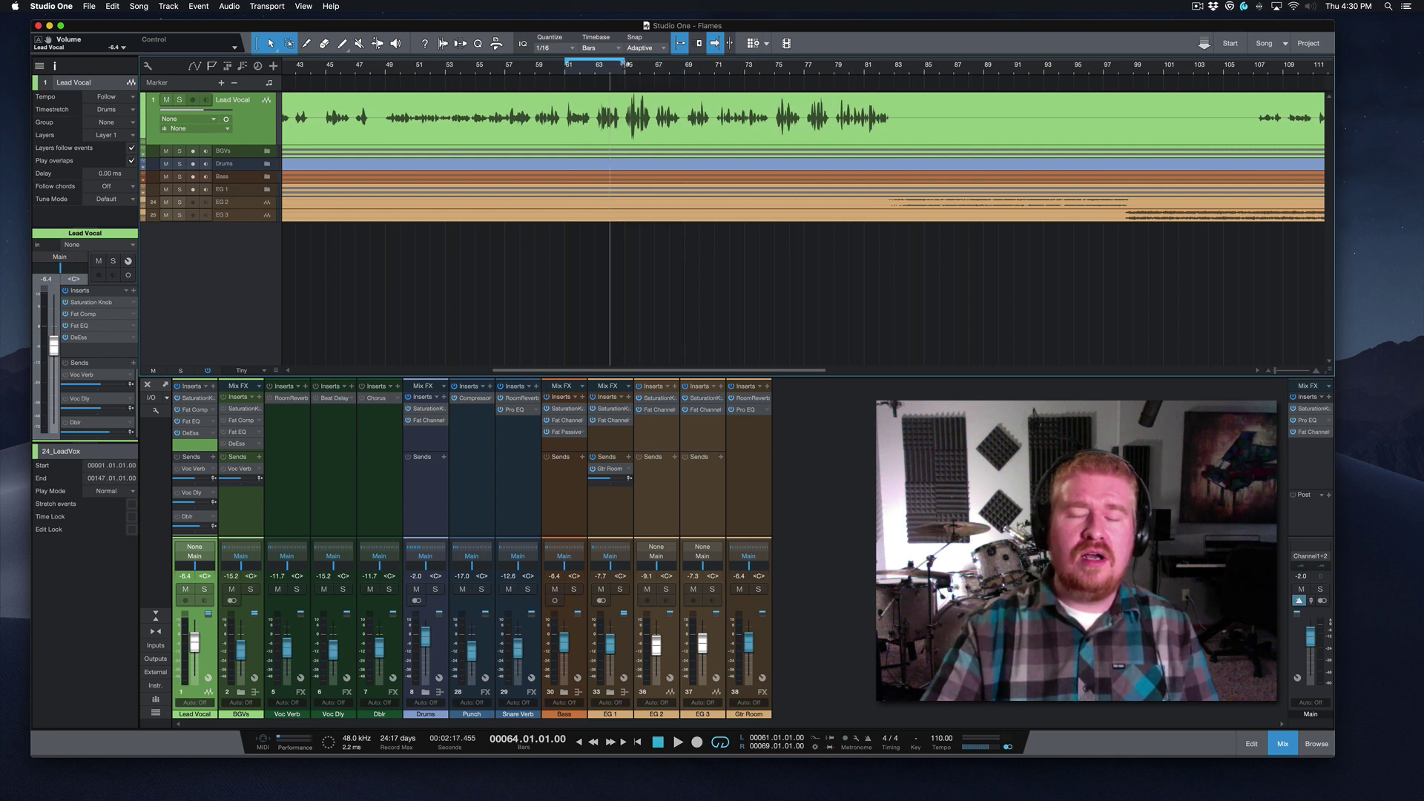
drag(623, 64, 623, 65)
Step: Play the loop and toggle the DeEss bypass to compare the vocal, leaving DeEss active when playback stops
key(space)
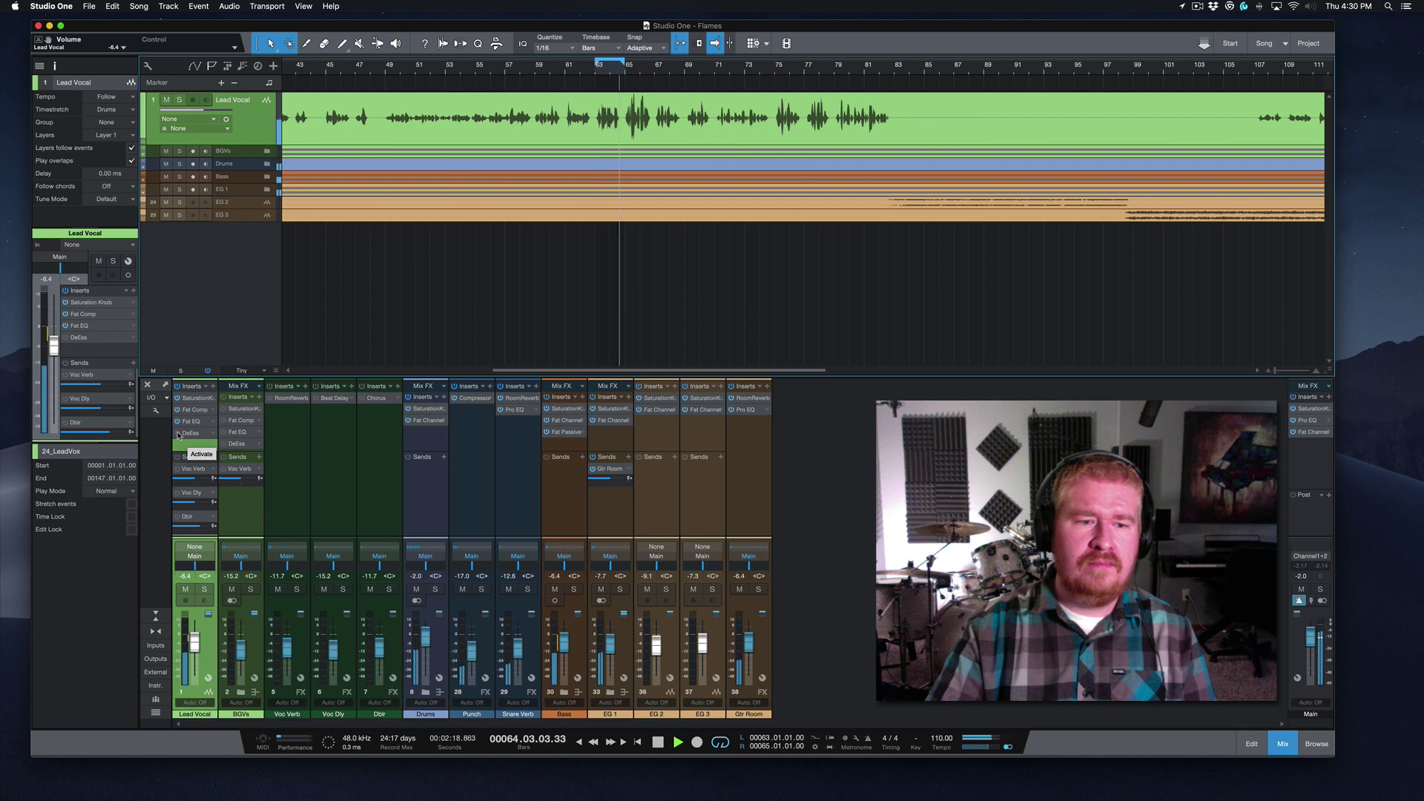
click(178, 434)
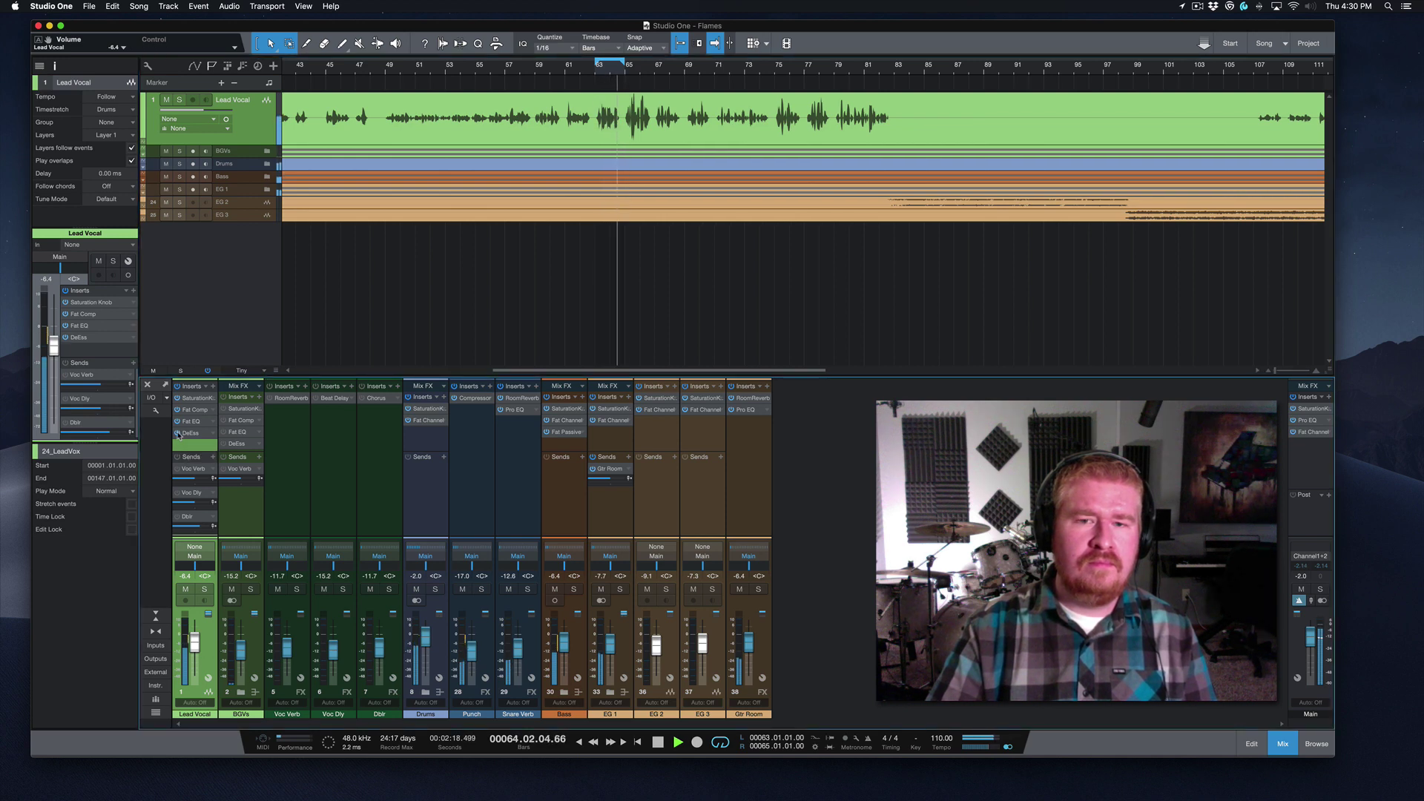
key(space)
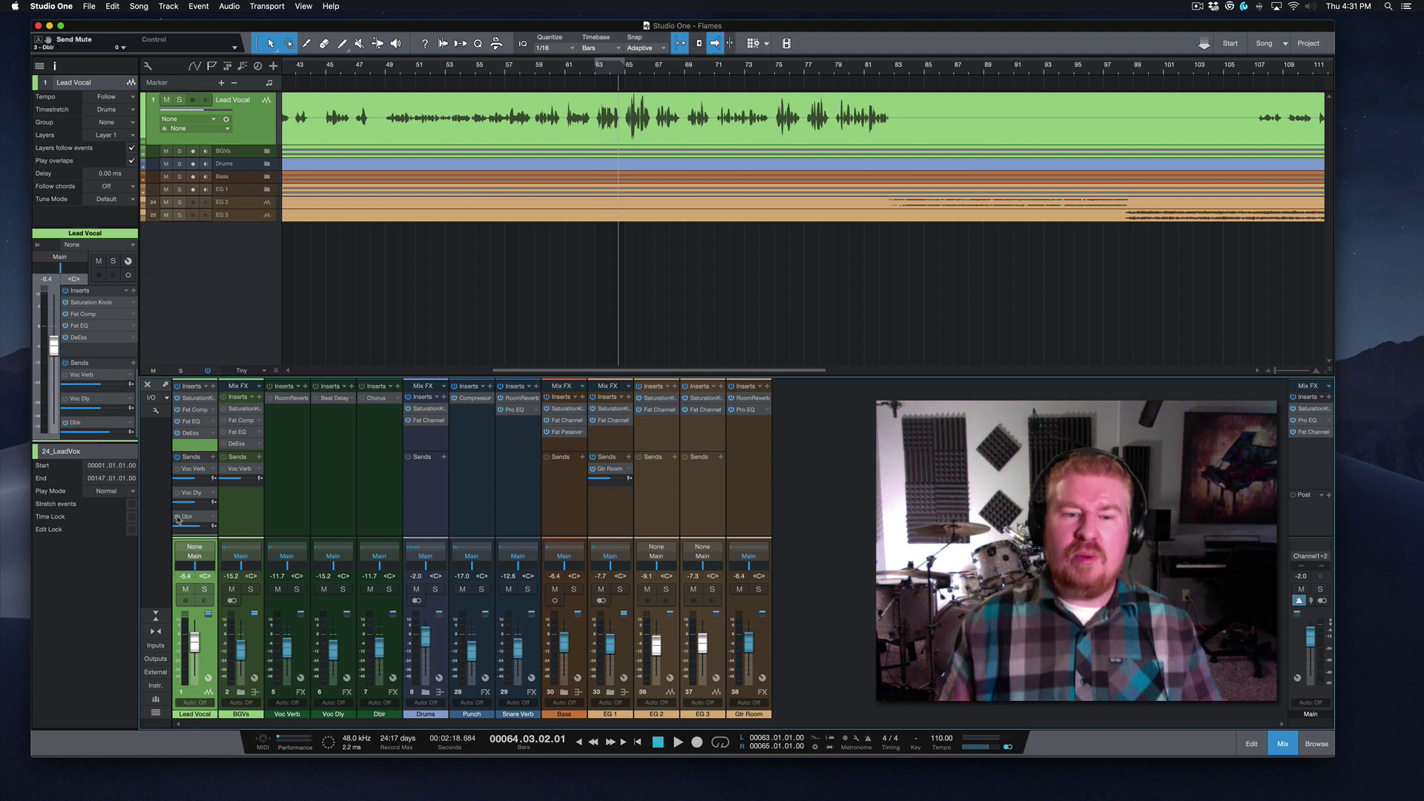
Step: Open the Chorus insert on the Dblr channel, review its settings and preset list, and close it unchanged
click(374, 399)
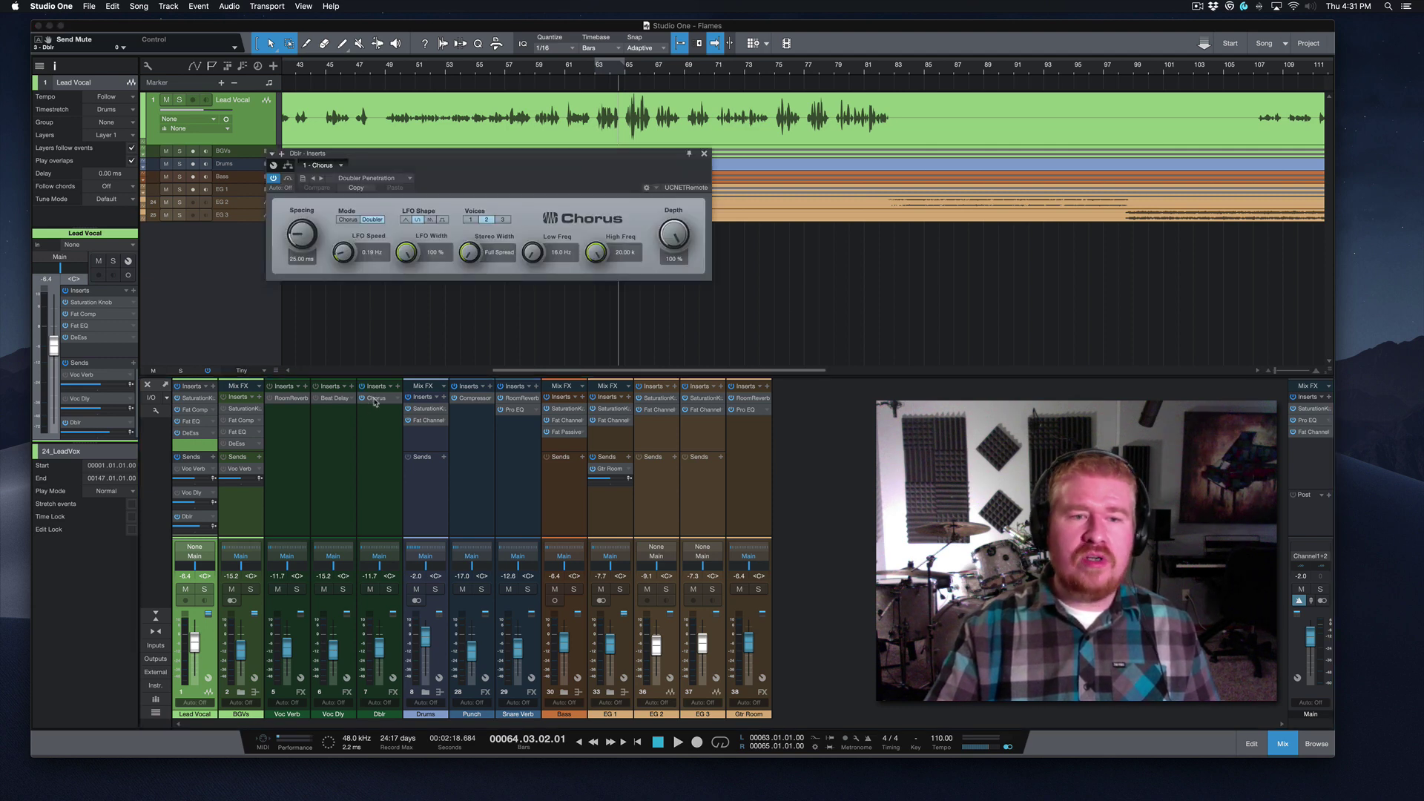
click(380, 179)
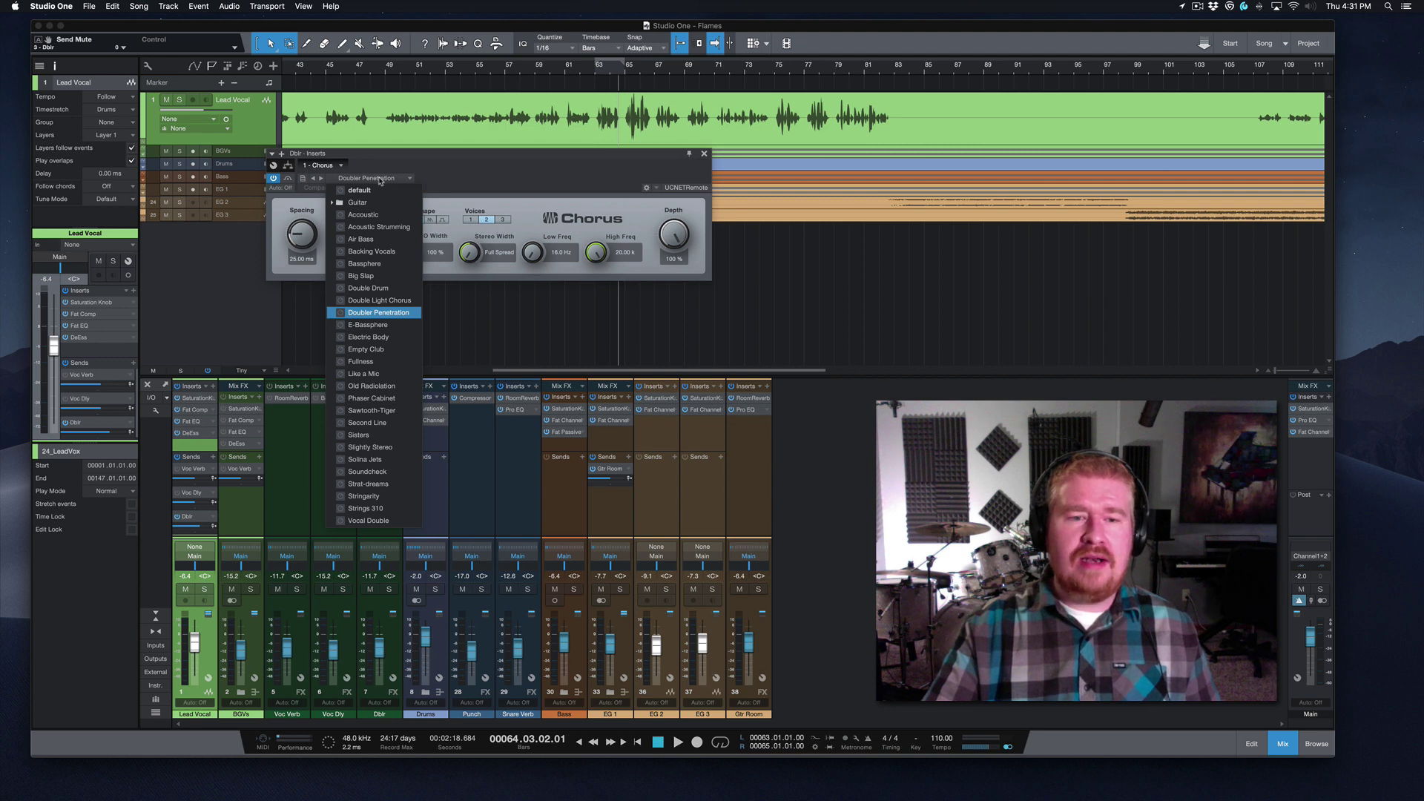
click(519, 175)
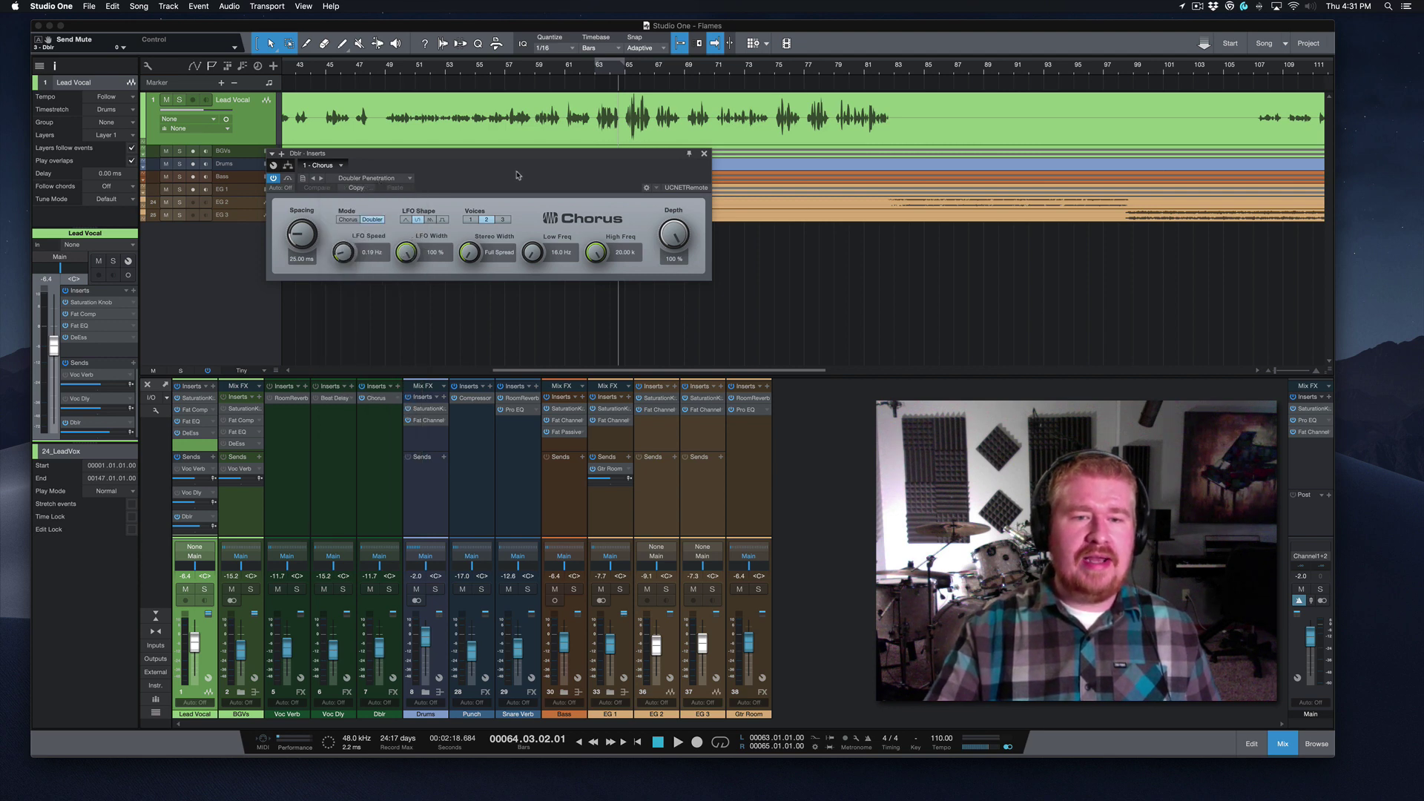
click(704, 153)
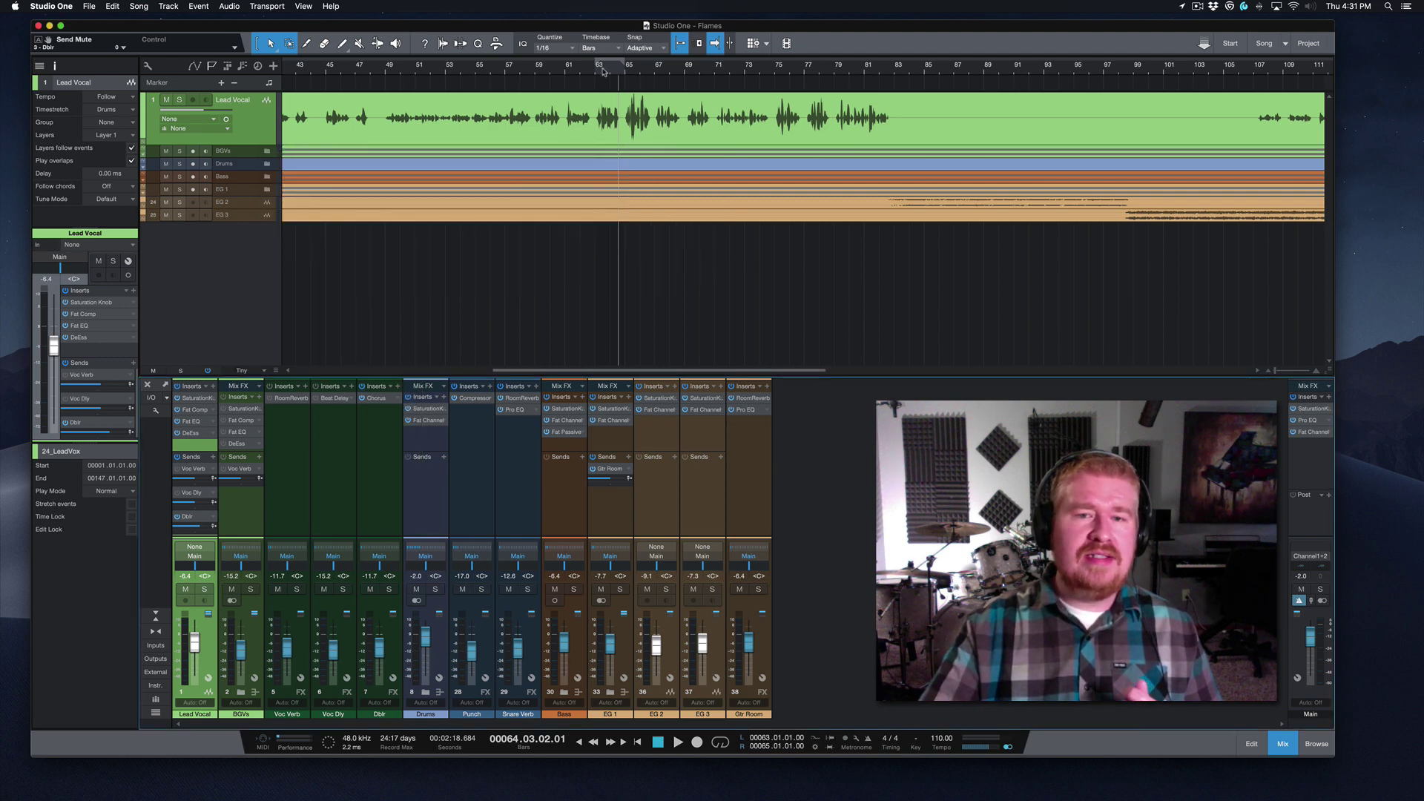
Step: Solo the Dblr channel, listen to it from bar 63, and add the Lead Vocal to the solo
click(595, 71)
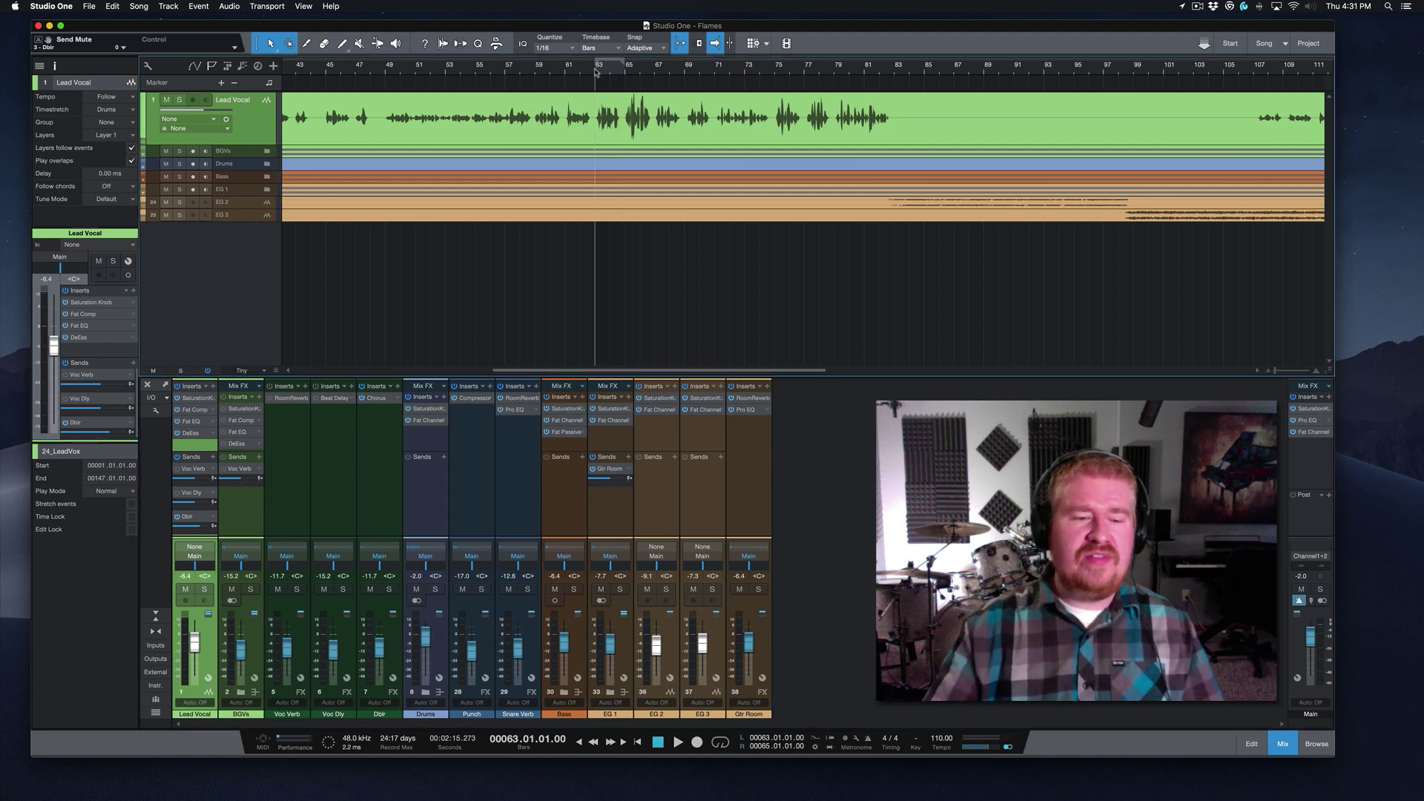
click(390, 588)
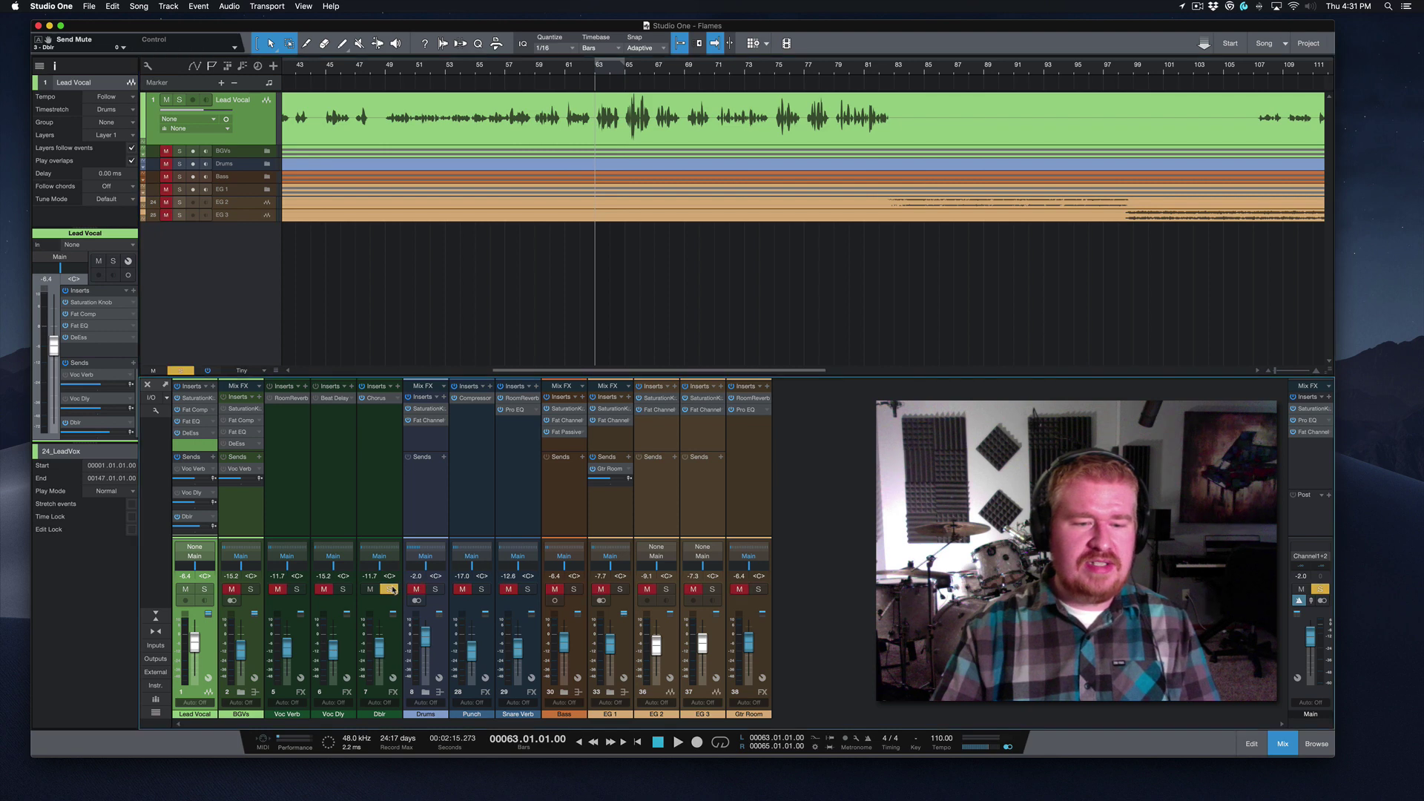
key(space)
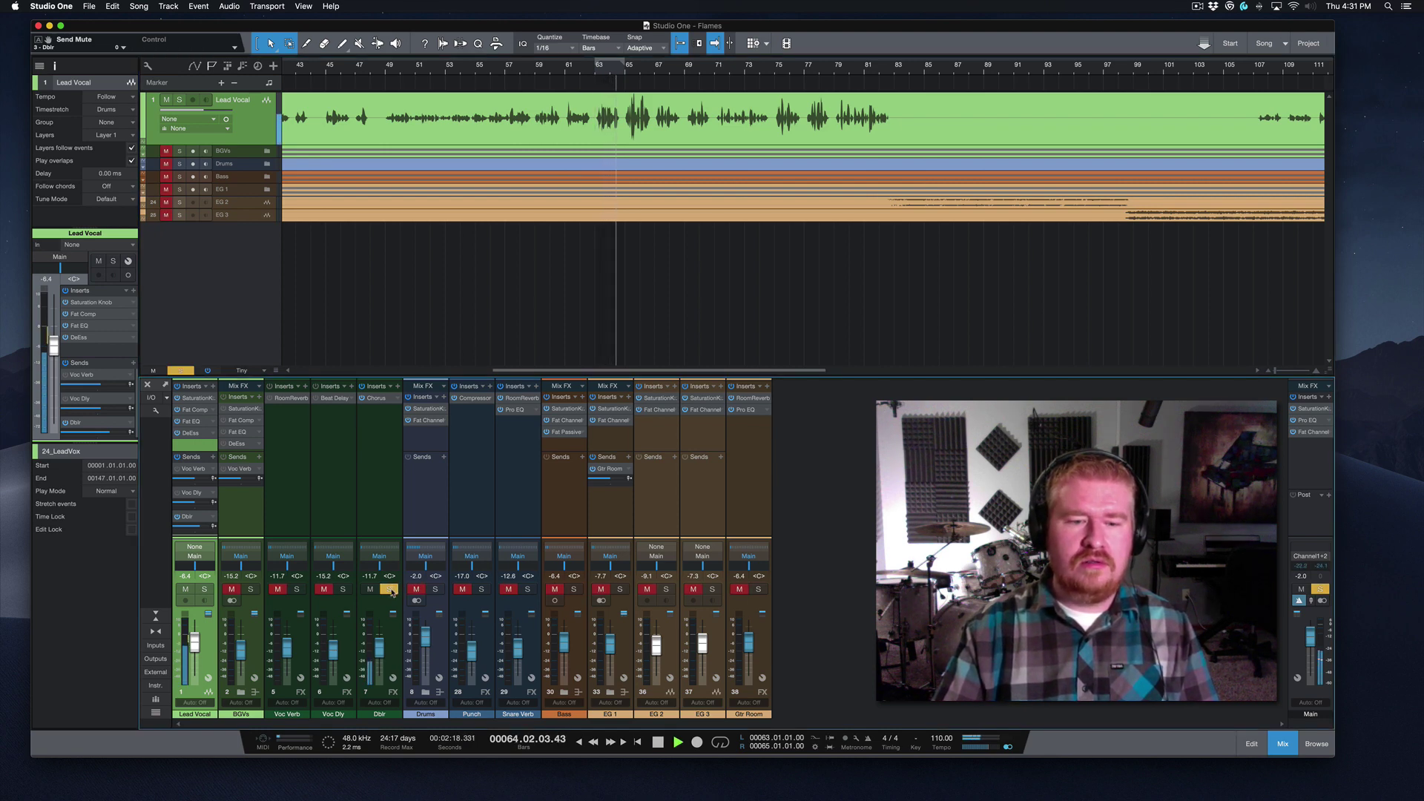
key(space)
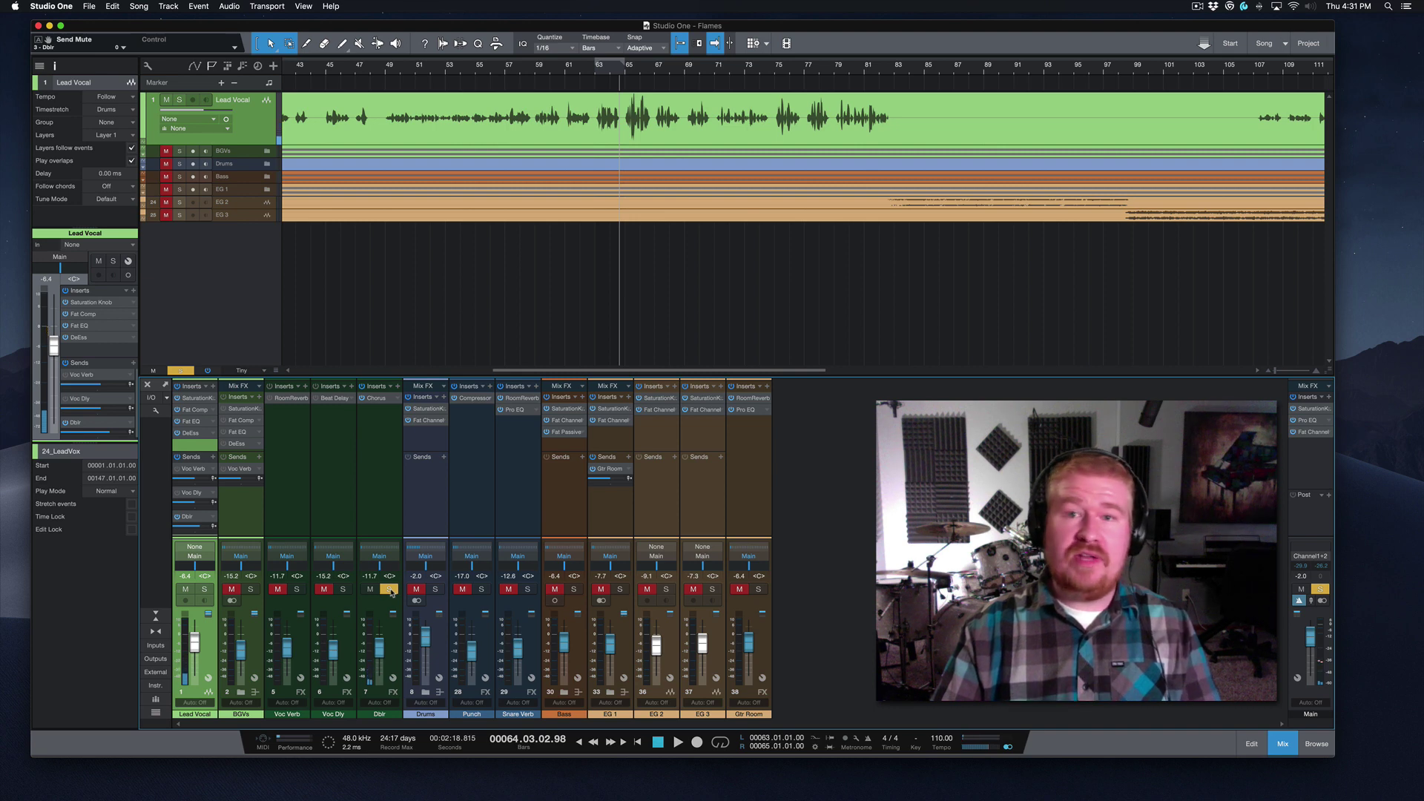
click(204, 588)
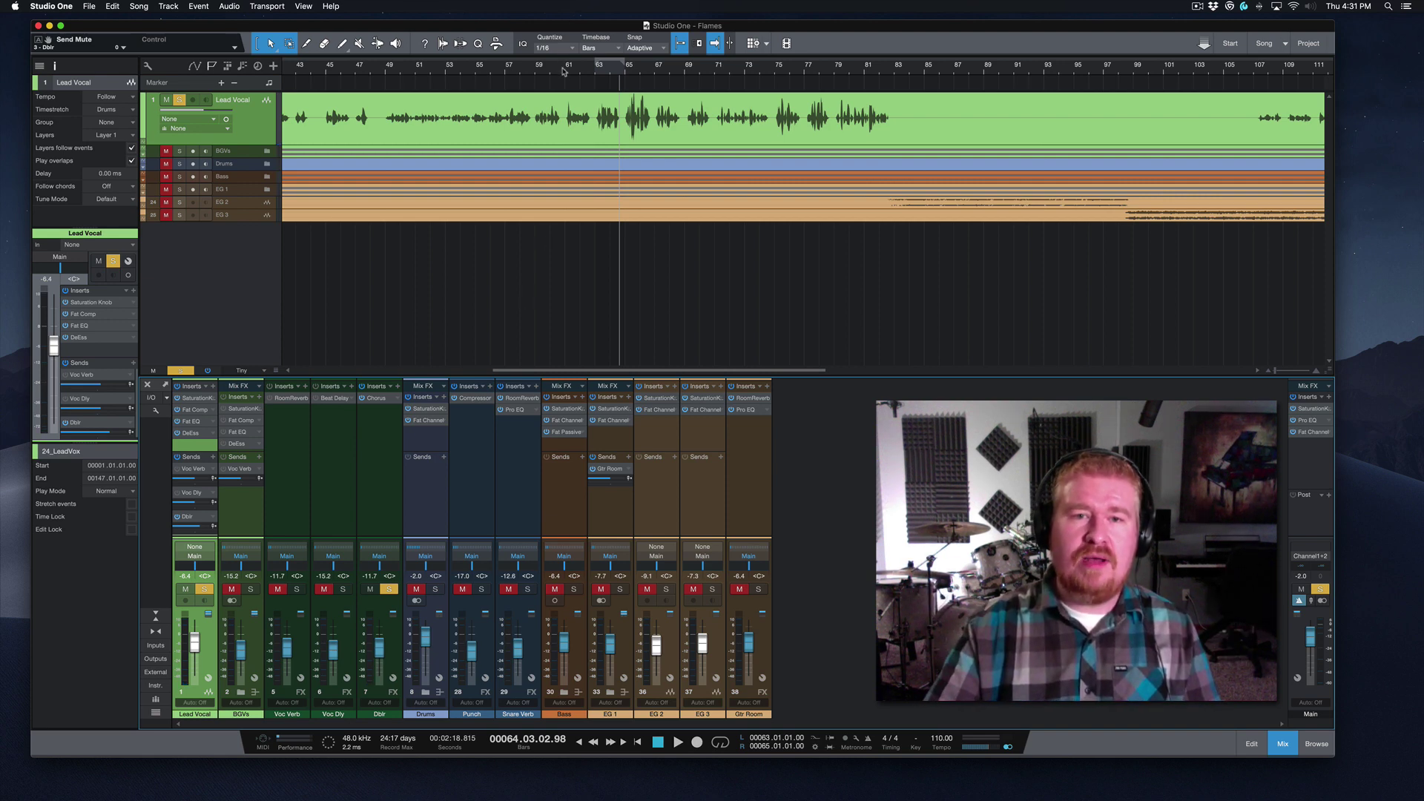
Step: Clear the Lead Vocal and Dblr solos and raise the Dblr fader to -8.2 dB while playing from just before bar 61
click(564, 71)
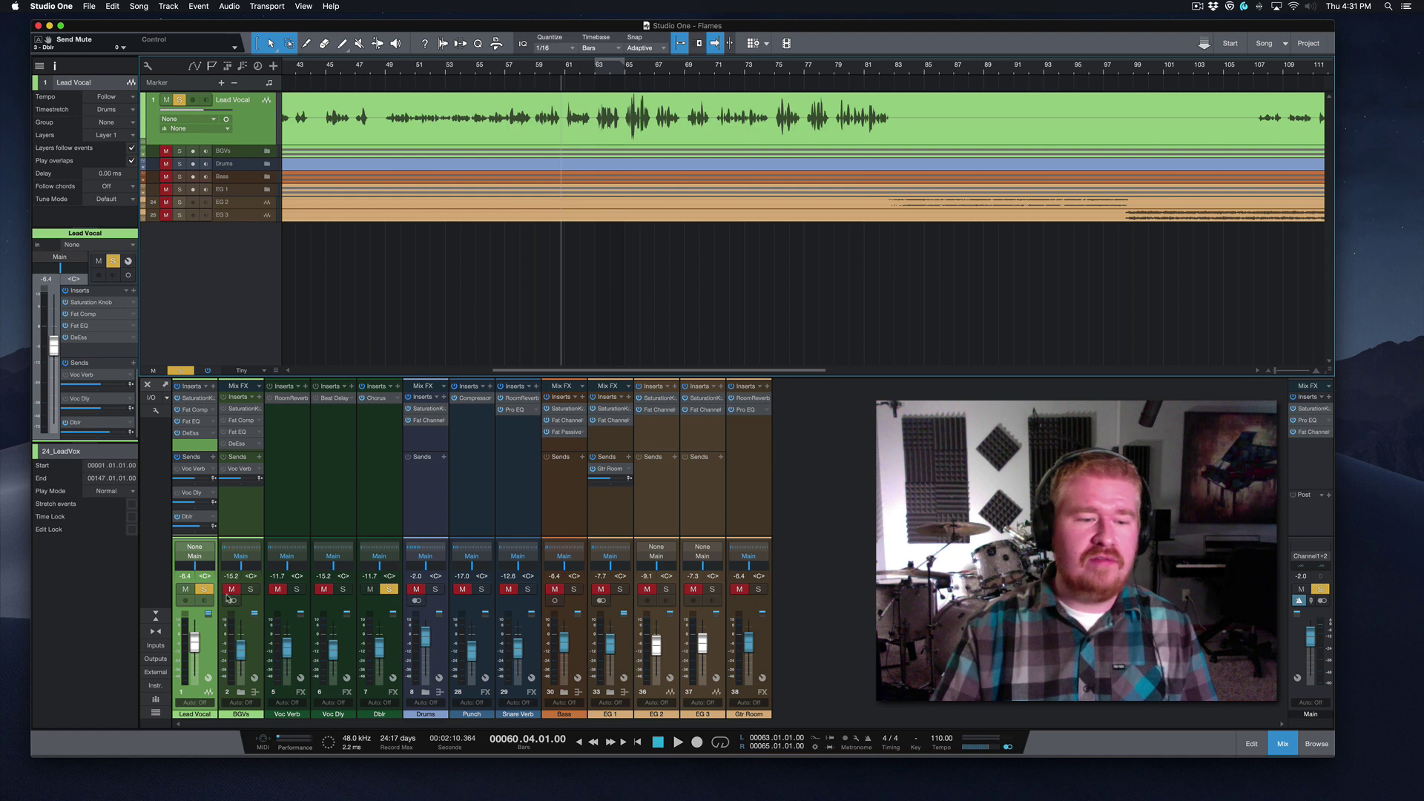
click(204, 589)
click(389, 589)
key(space)
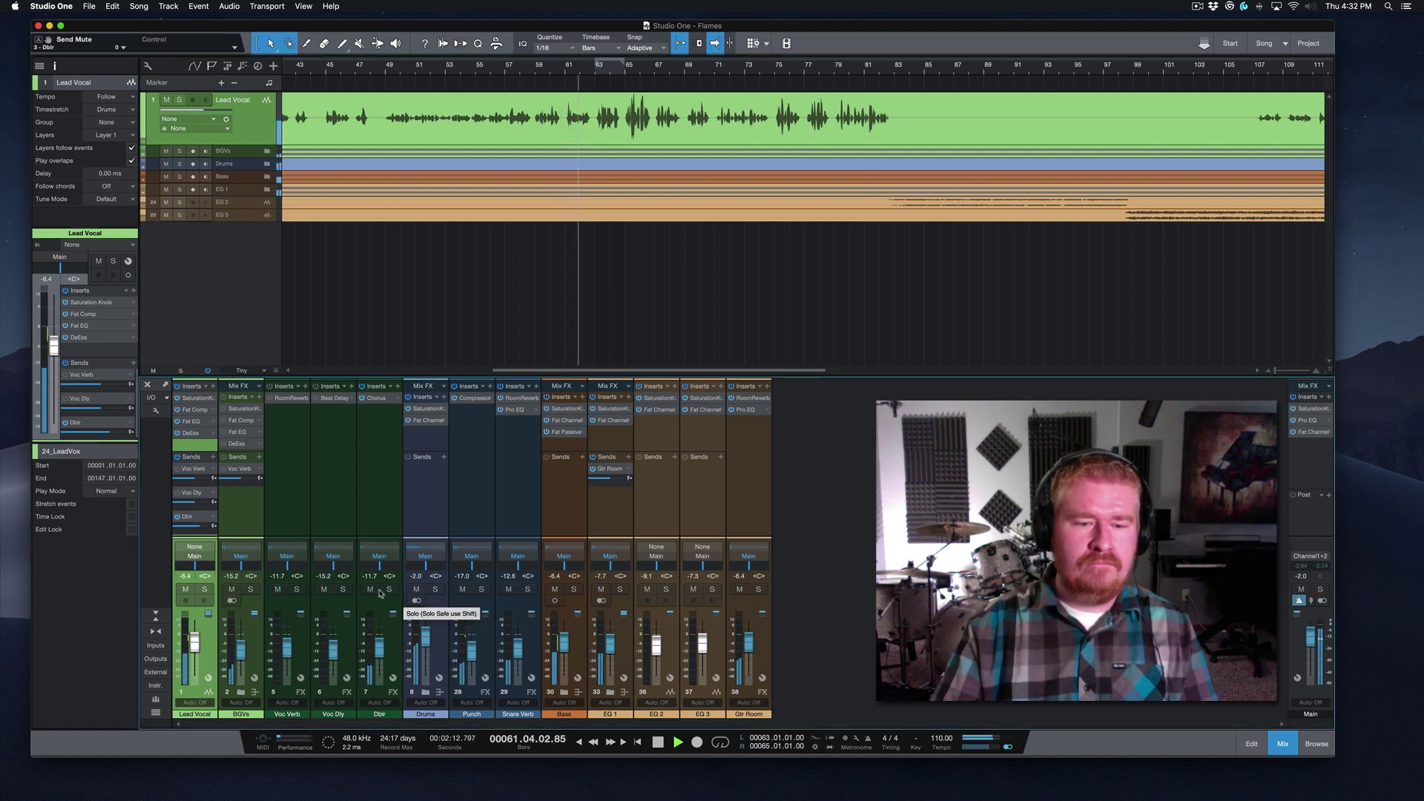
drag(379, 646, 379, 641)
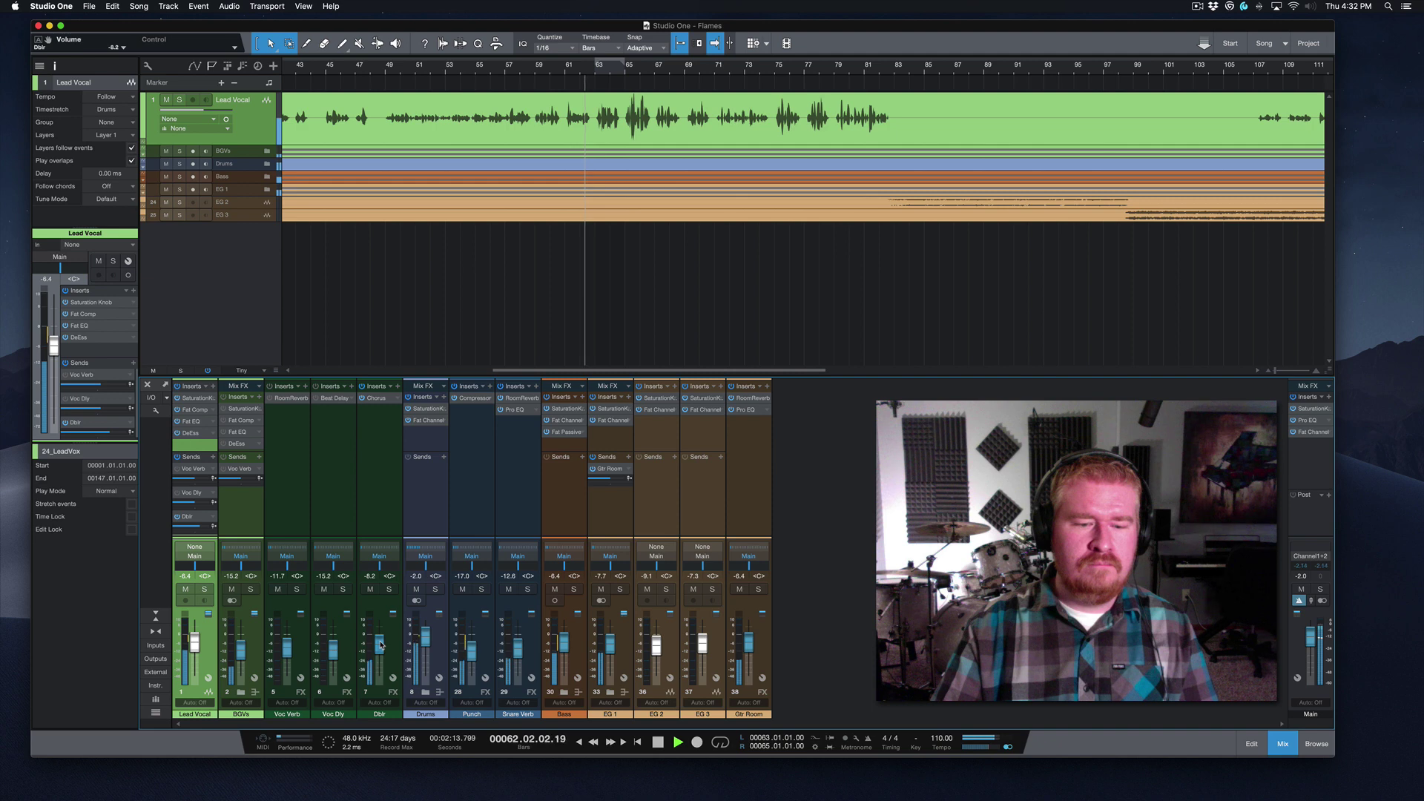
Step: Mute and unmute the Dblr channel during playback to compare the mix with and without doubling, then stop with it unmuted
click(370, 588)
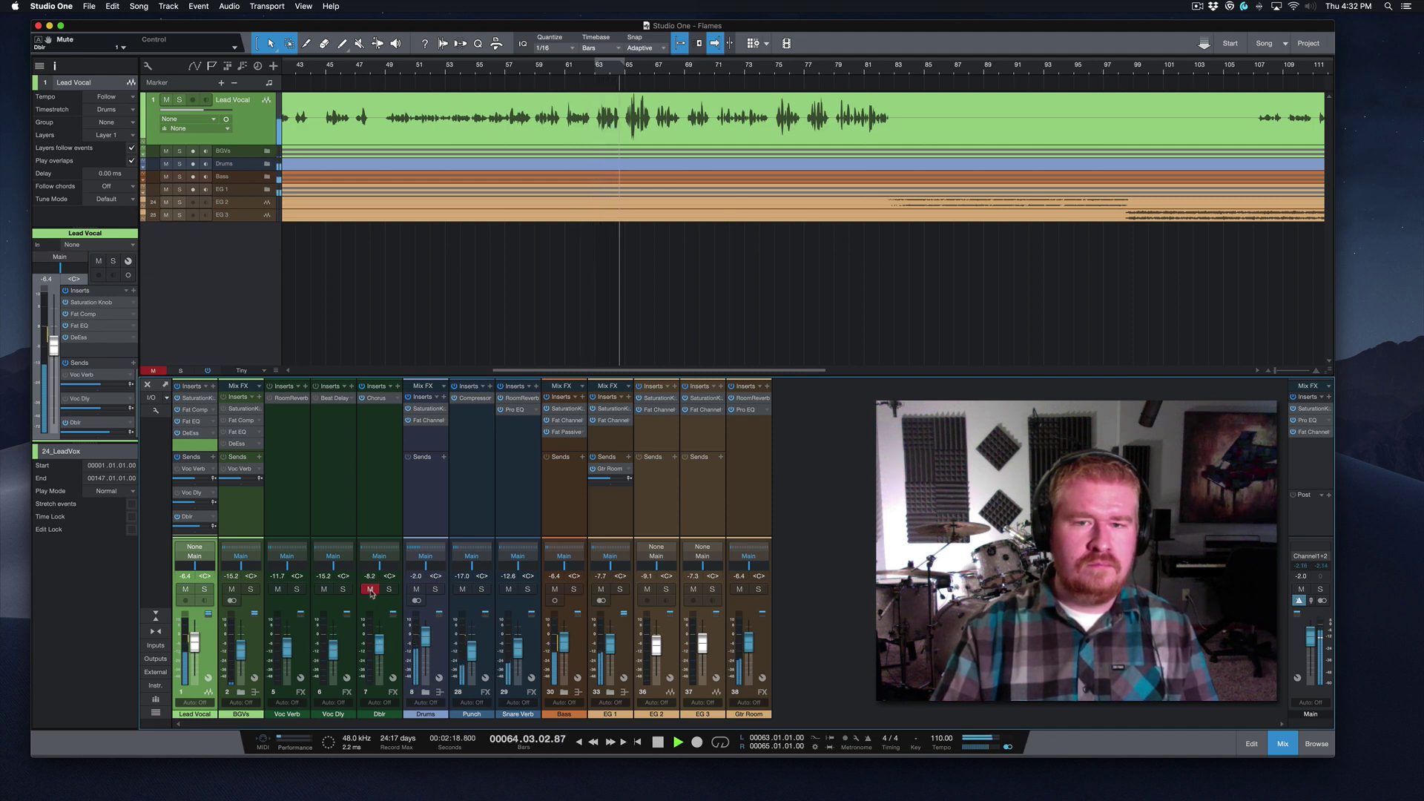
click(370, 588)
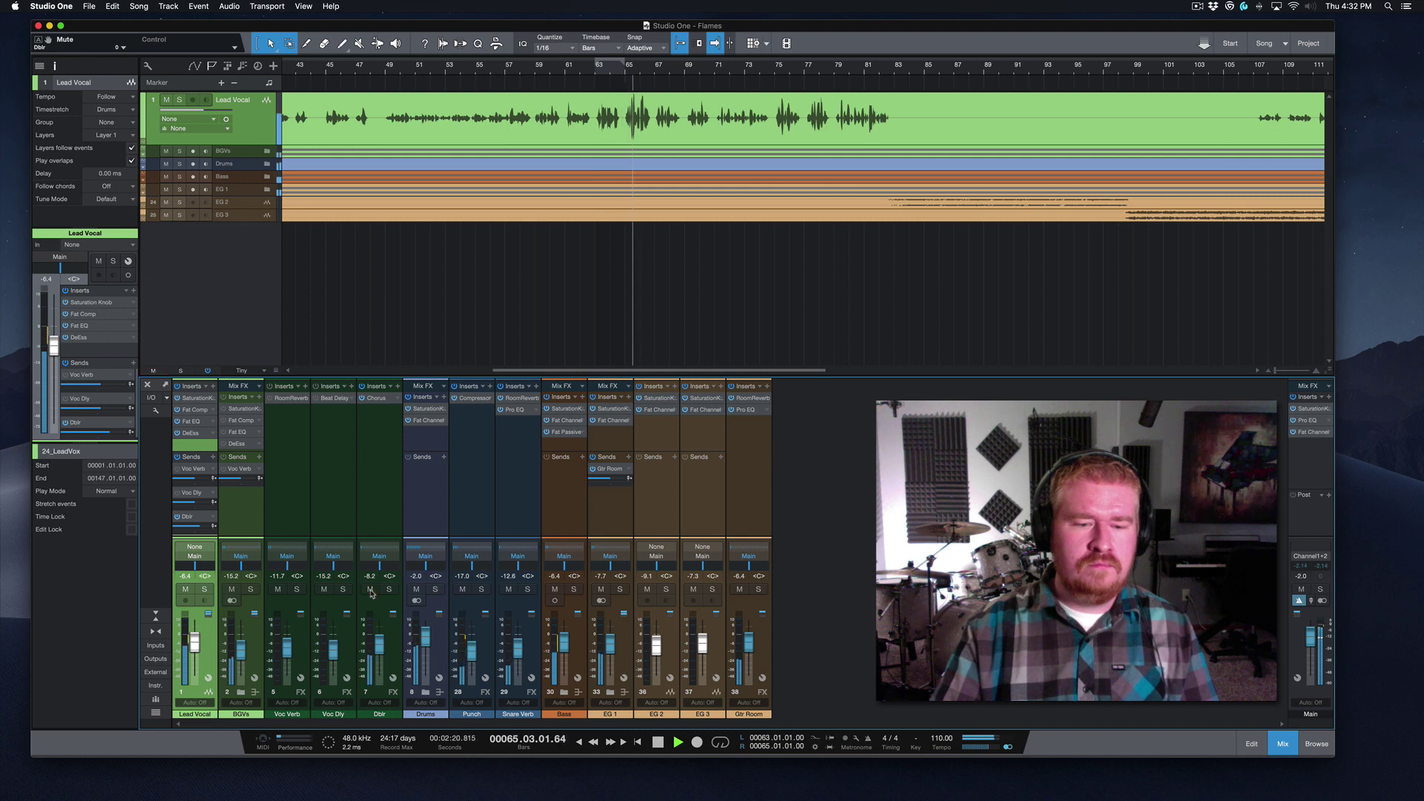
click(370, 588)
click(370, 589)
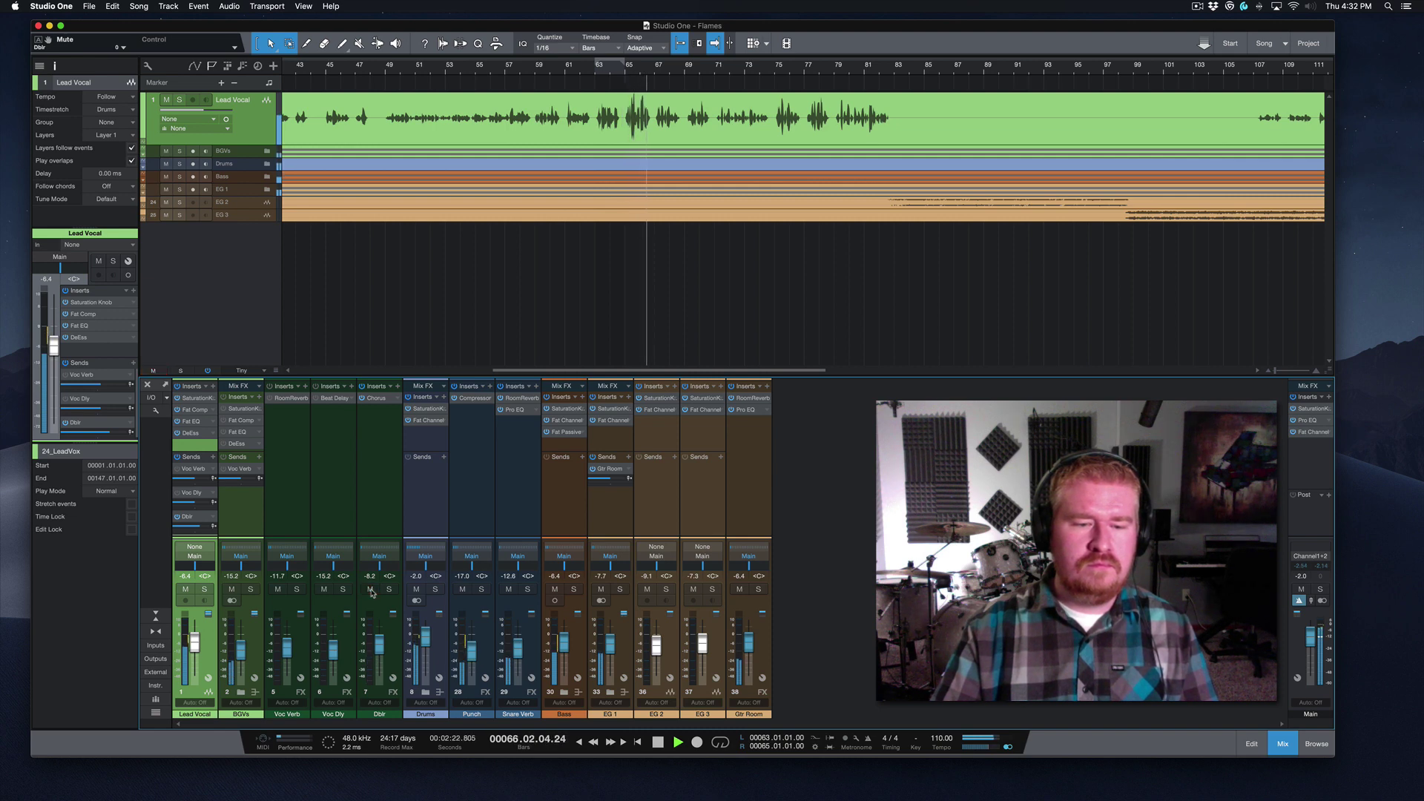
key(space)
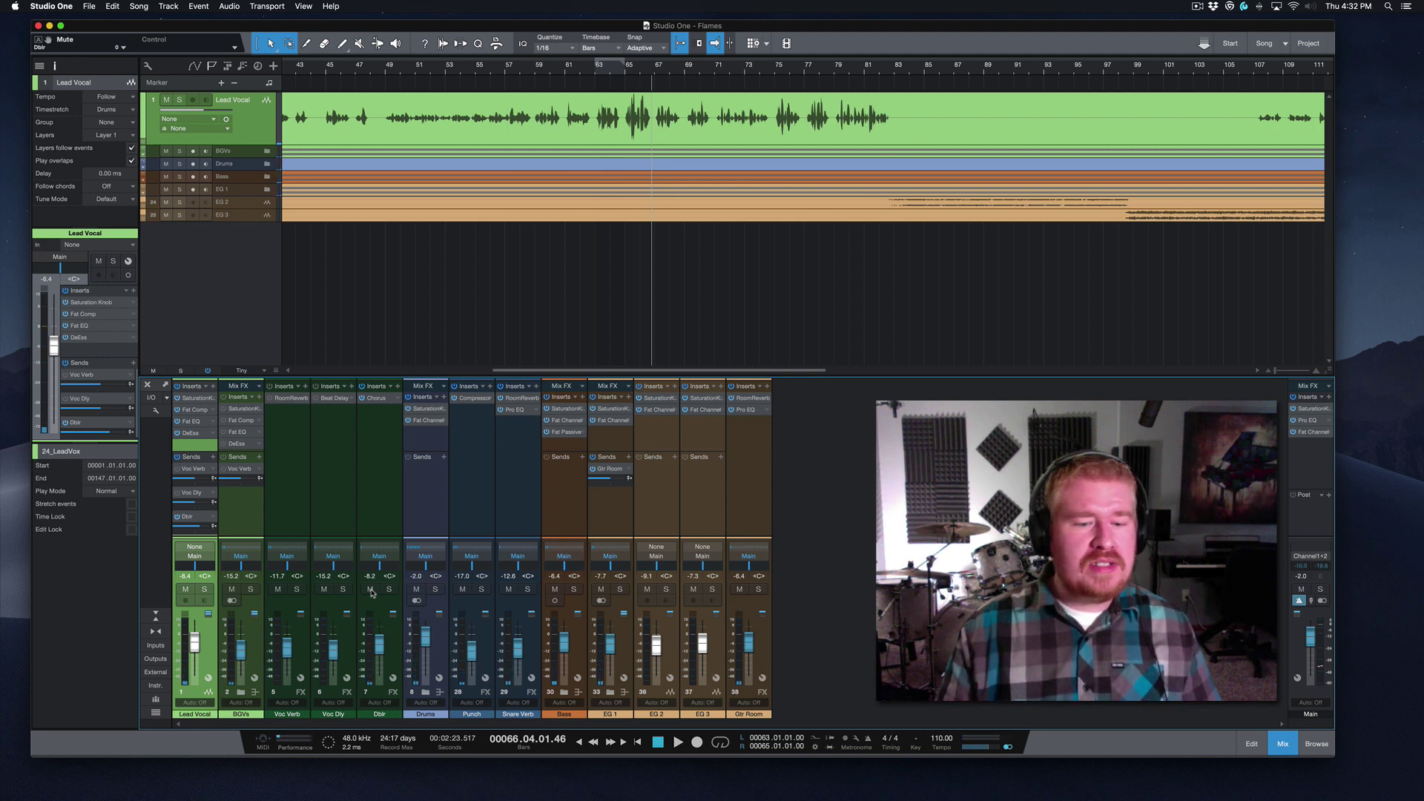
Step: Open the Room Reverb on the Voc Verb channel and audition the channel soloed from bar 63, then close the reverb and clear the solo
click(282, 399)
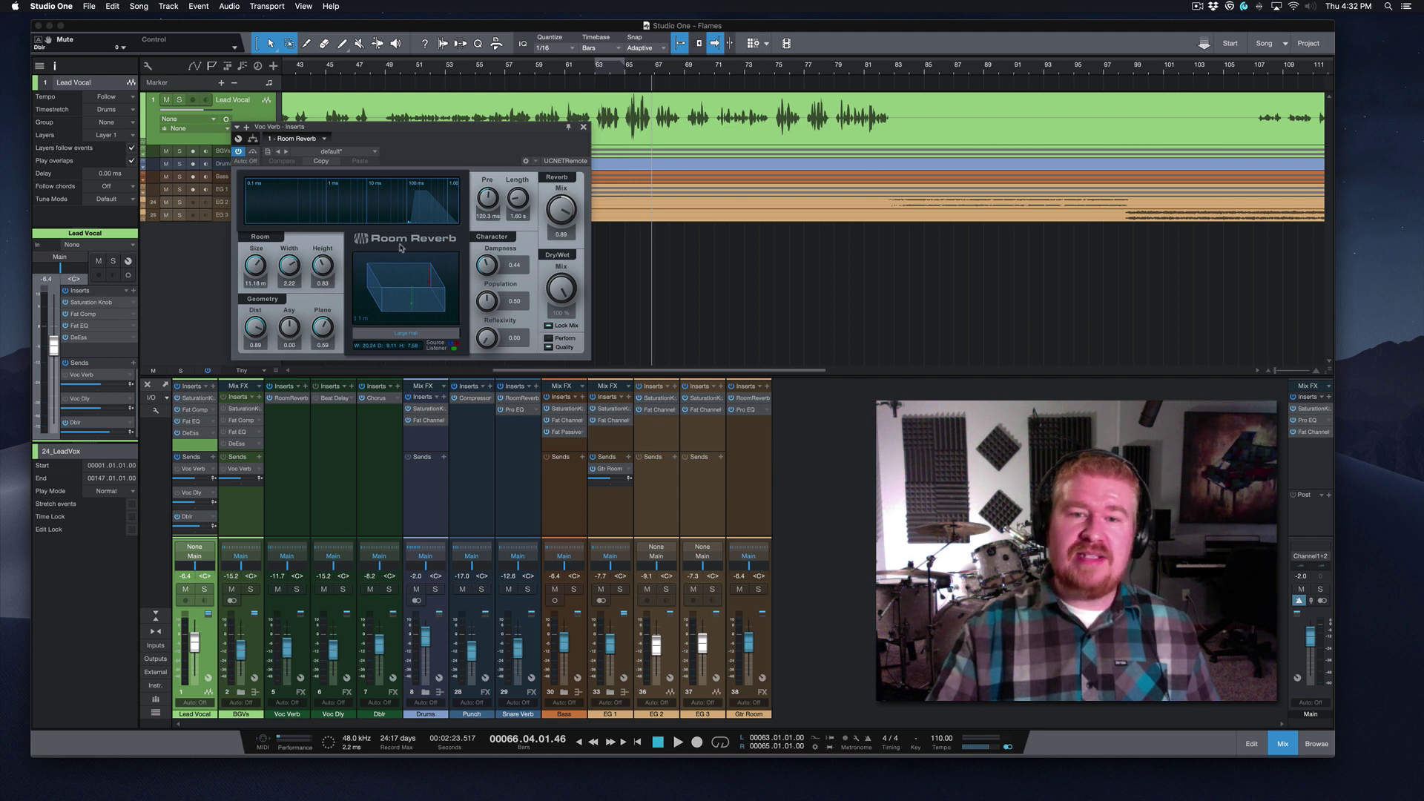
click(597, 69)
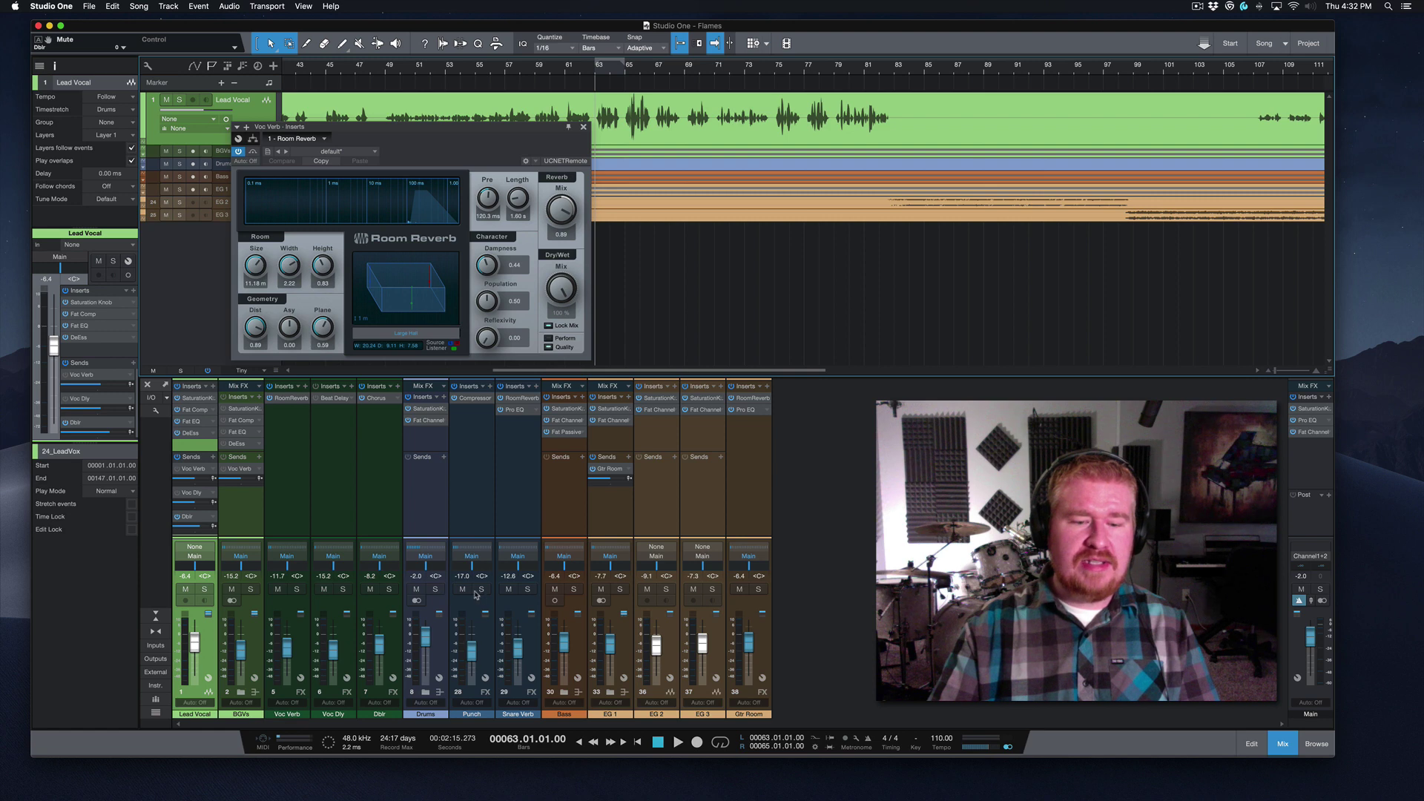
click(278, 513)
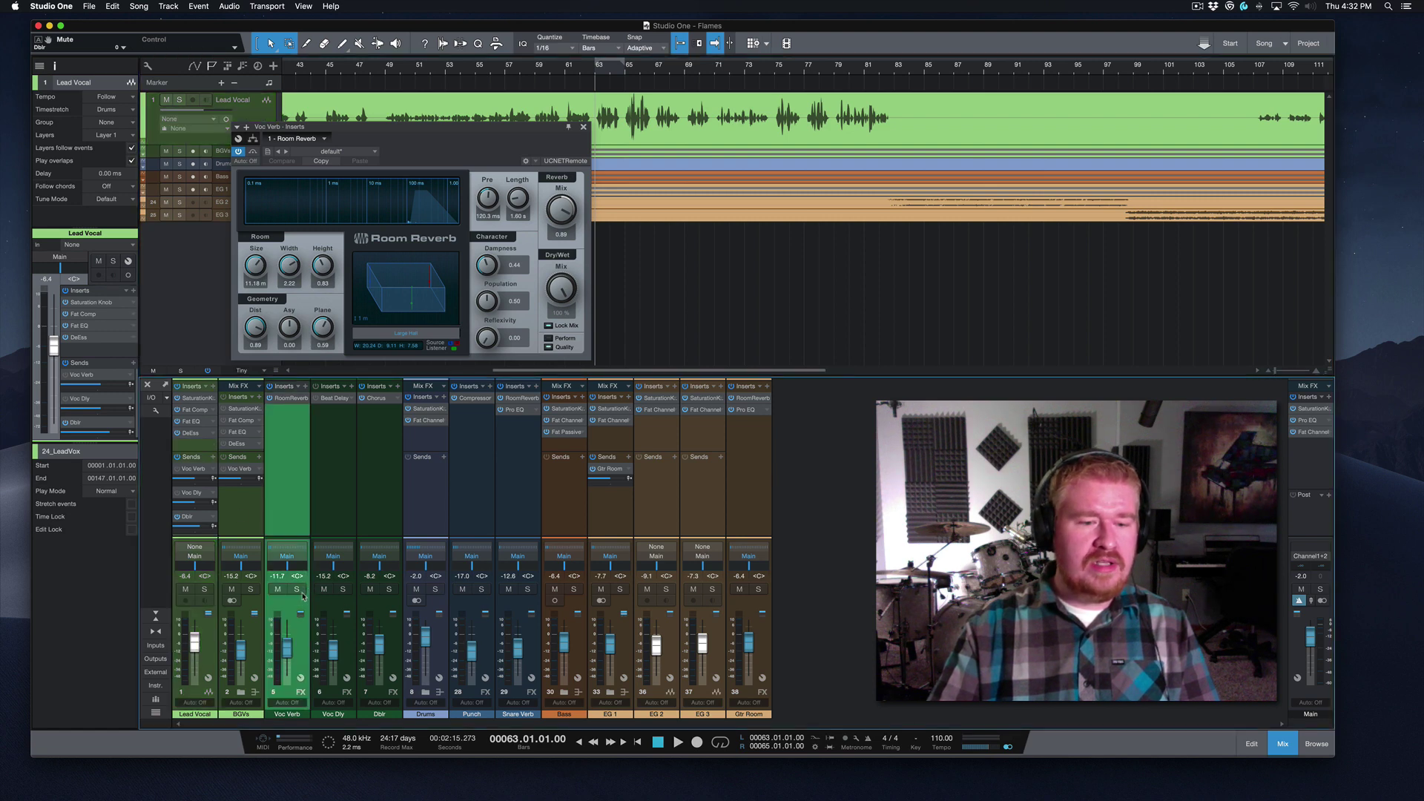
click(296, 589)
key(space)
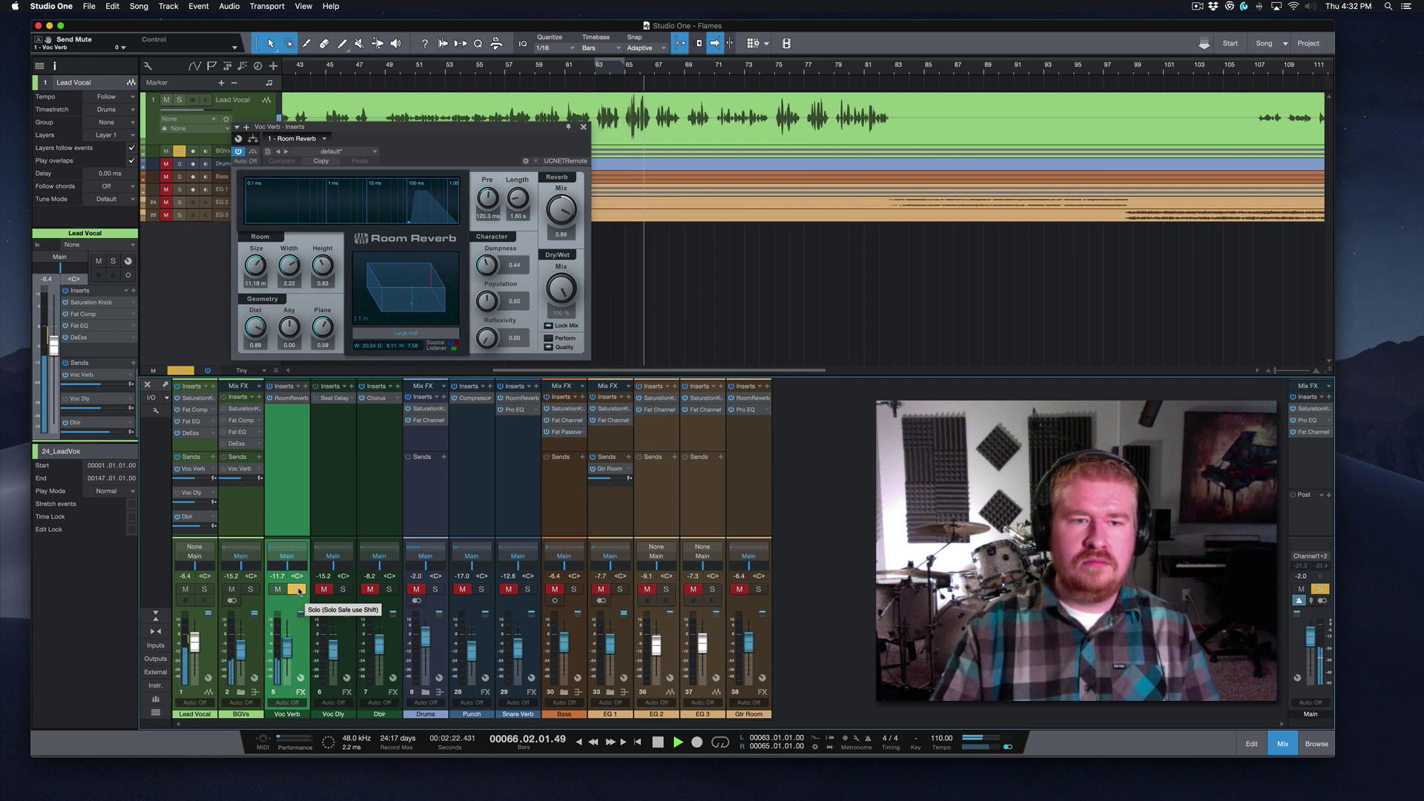
key(space)
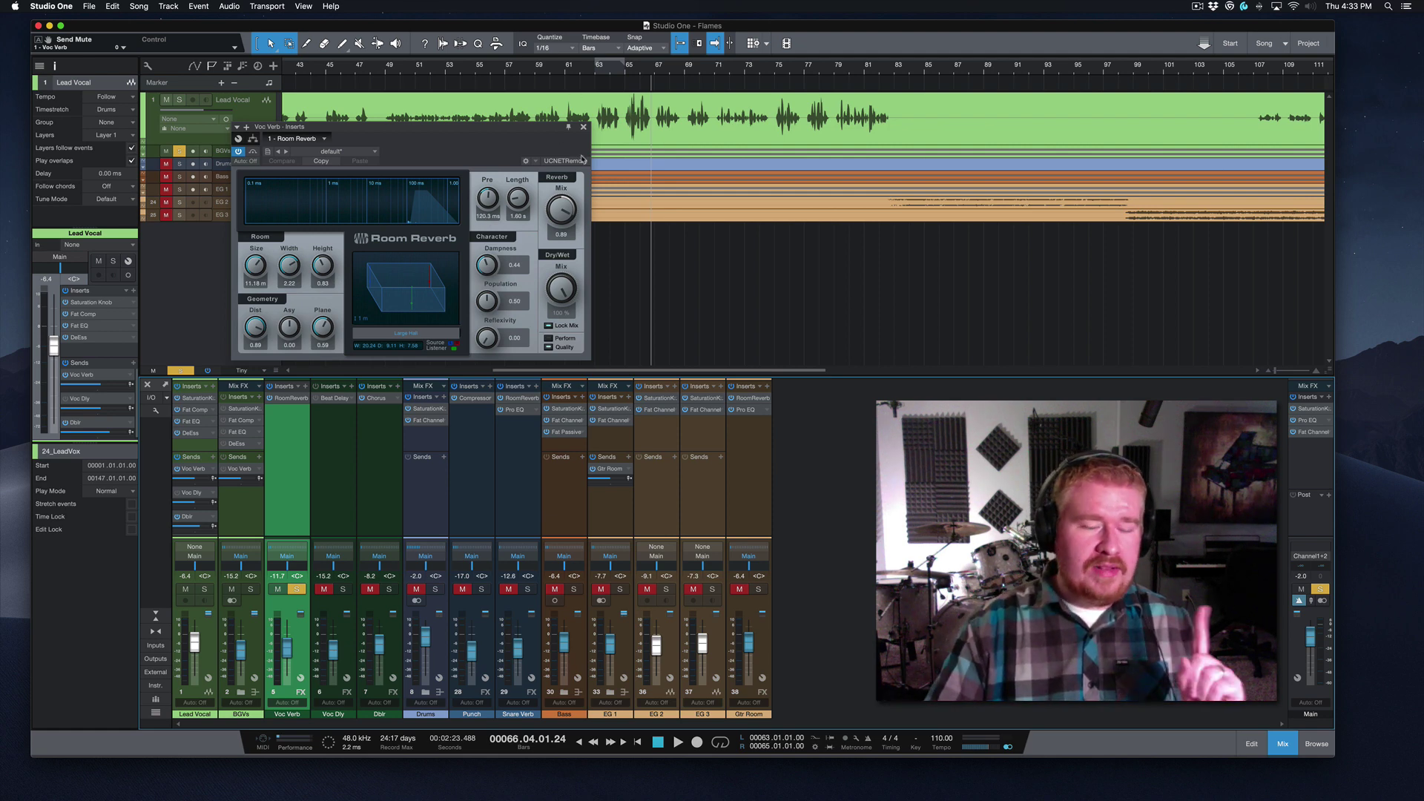
click(583, 127)
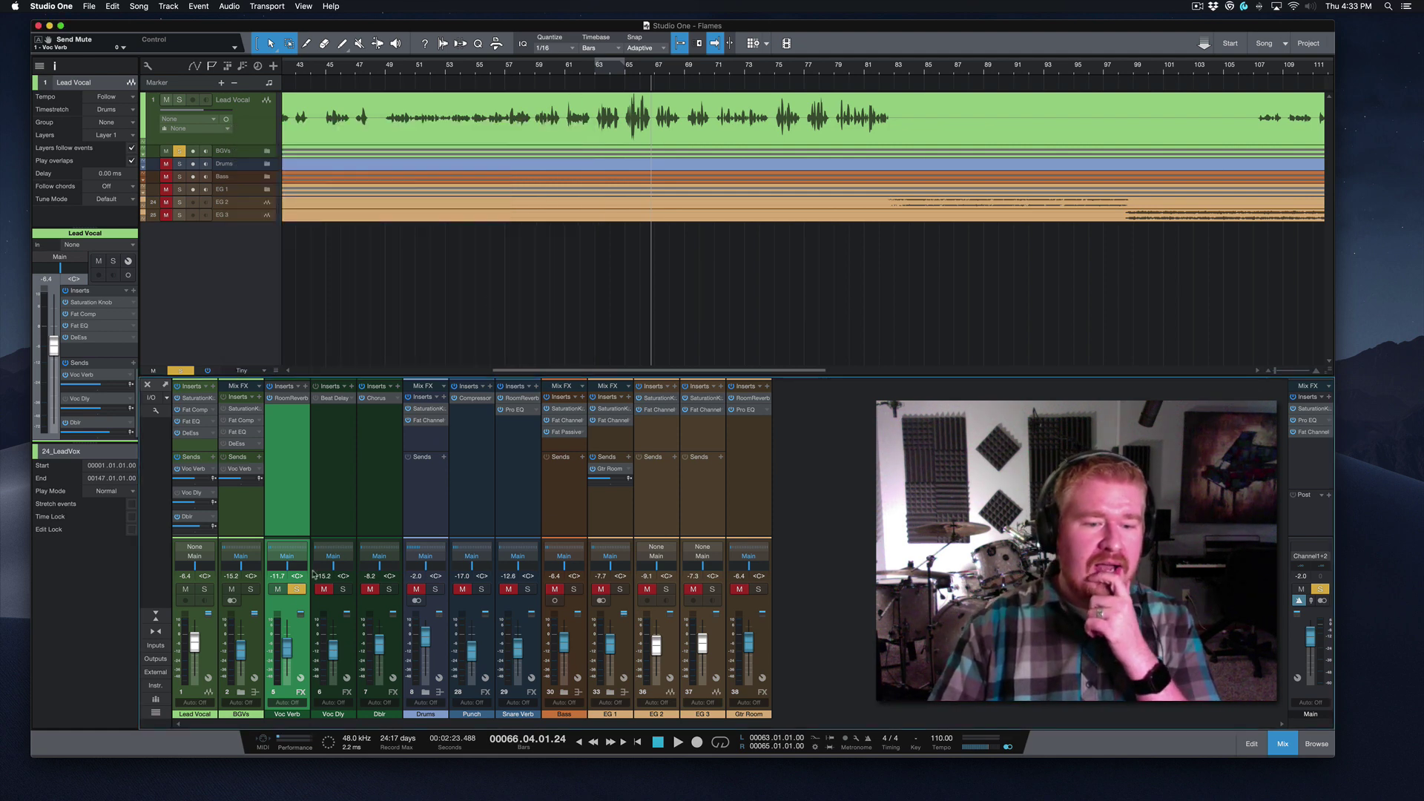
click(296, 589)
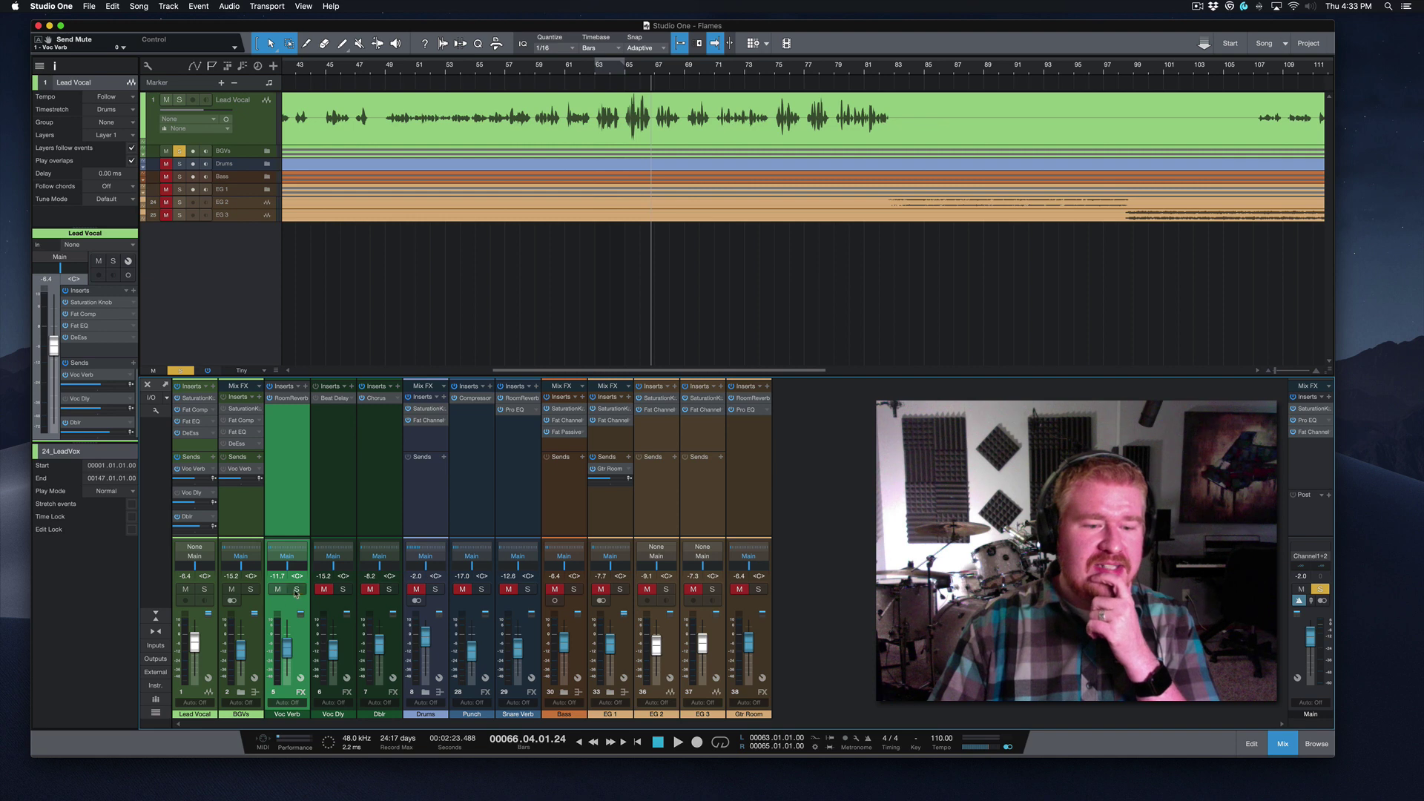
Step: Open the Beat Delay on the Voc Dly channel, solo the channel and raise its fader to about -1.5 dB
click(335, 398)
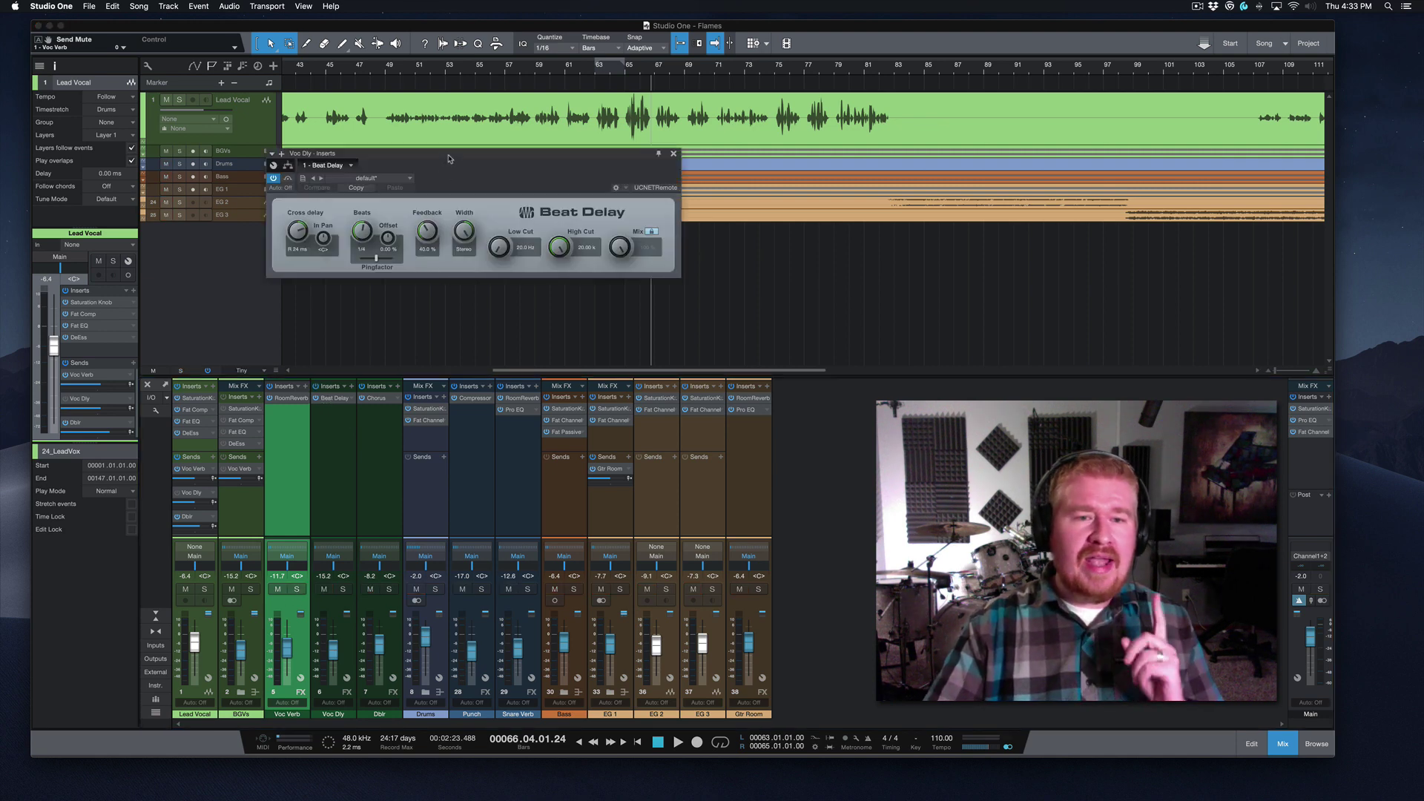
drag(445, 168, 557, 188)
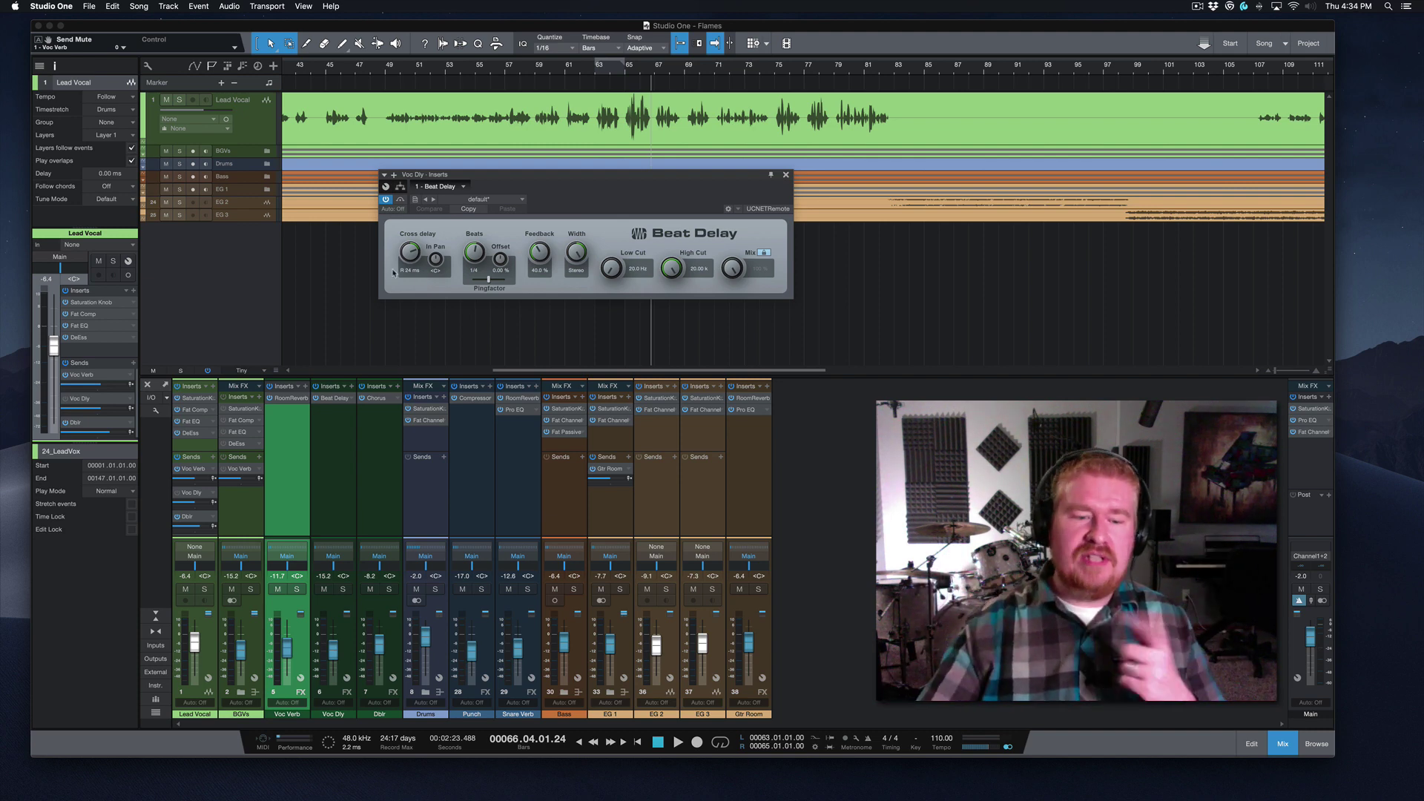
click(343, 589)
drag(334, 650, 335, 638)
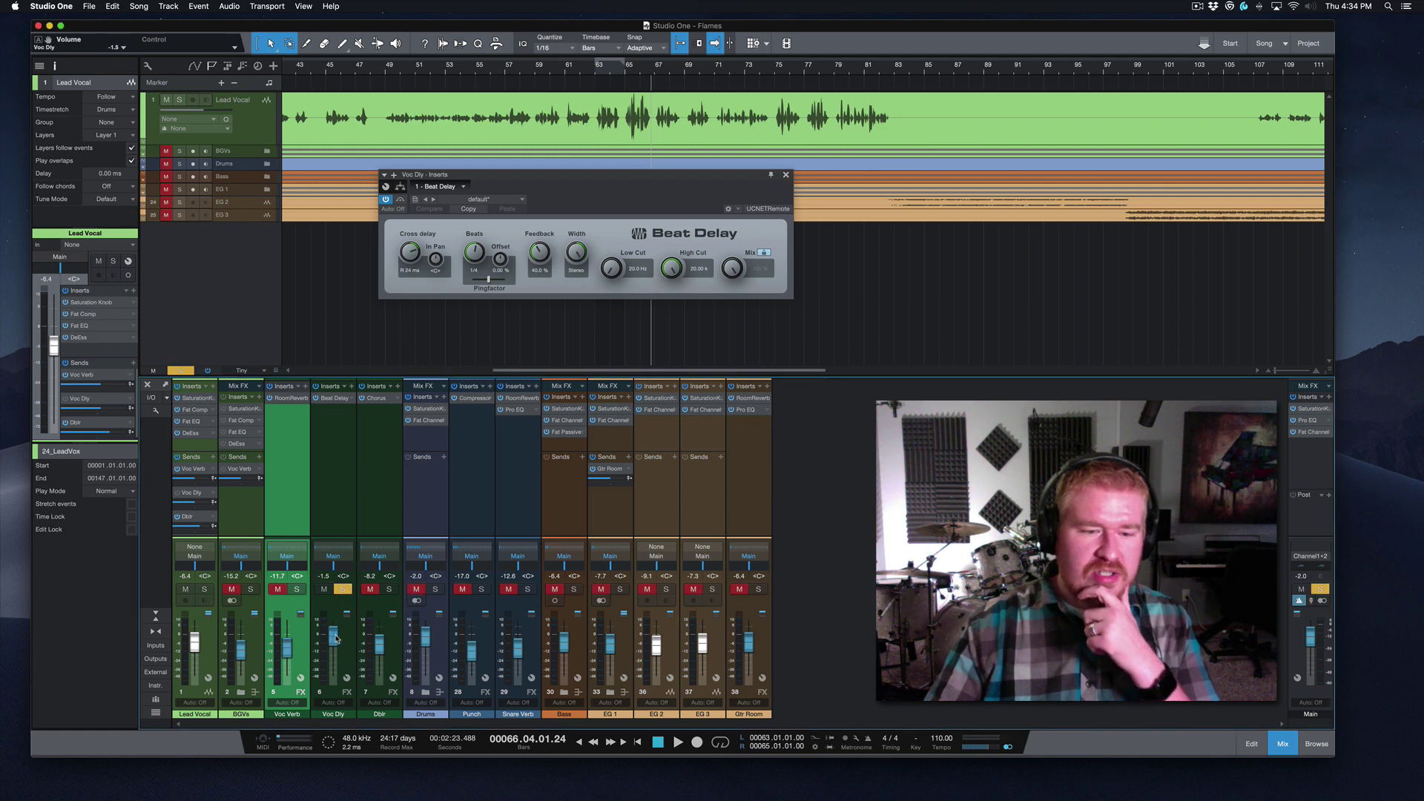
Step: Set the Beat Delay's cross delay to off and play the soloed vocal delay from around bar 61
click(602, 71)
double_click(410, 271)
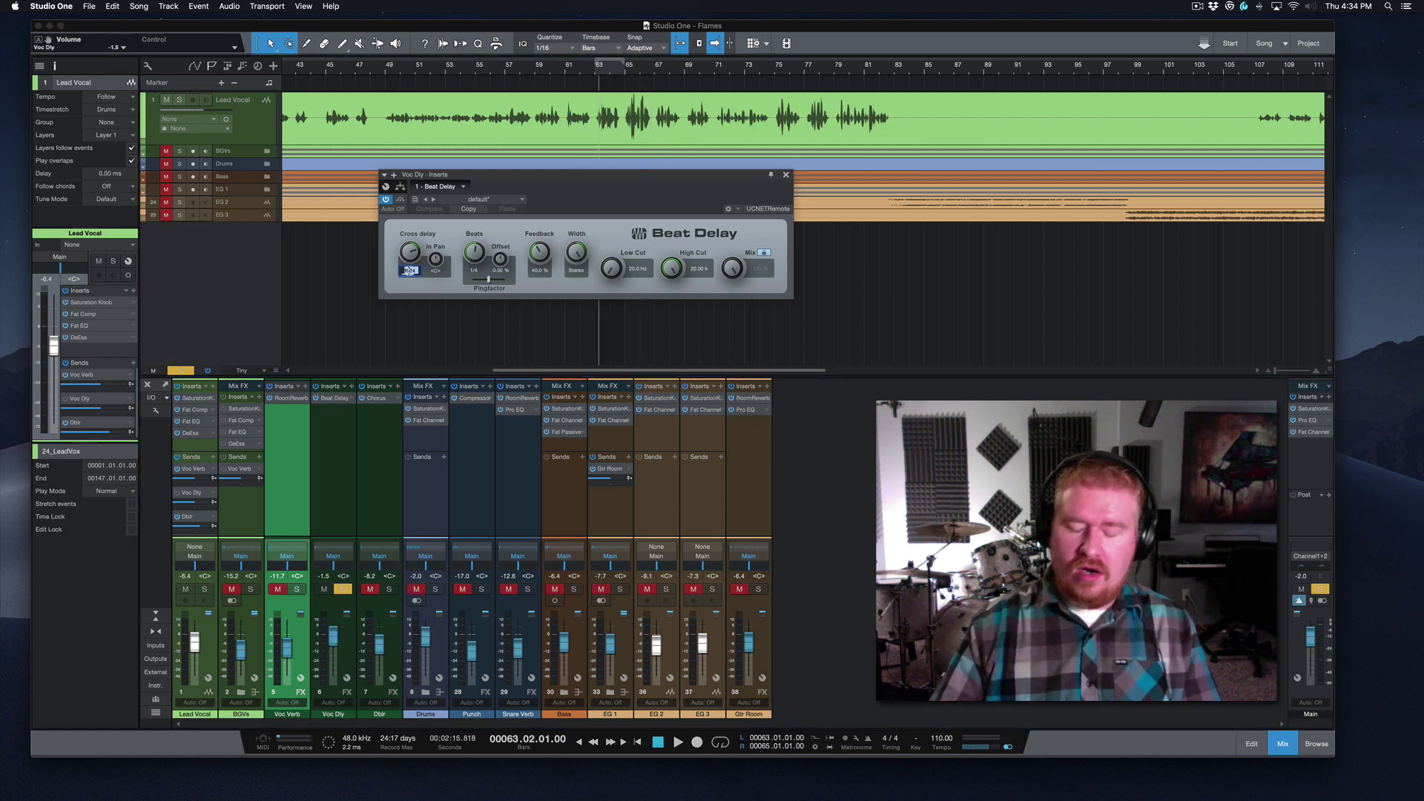
key(Return)
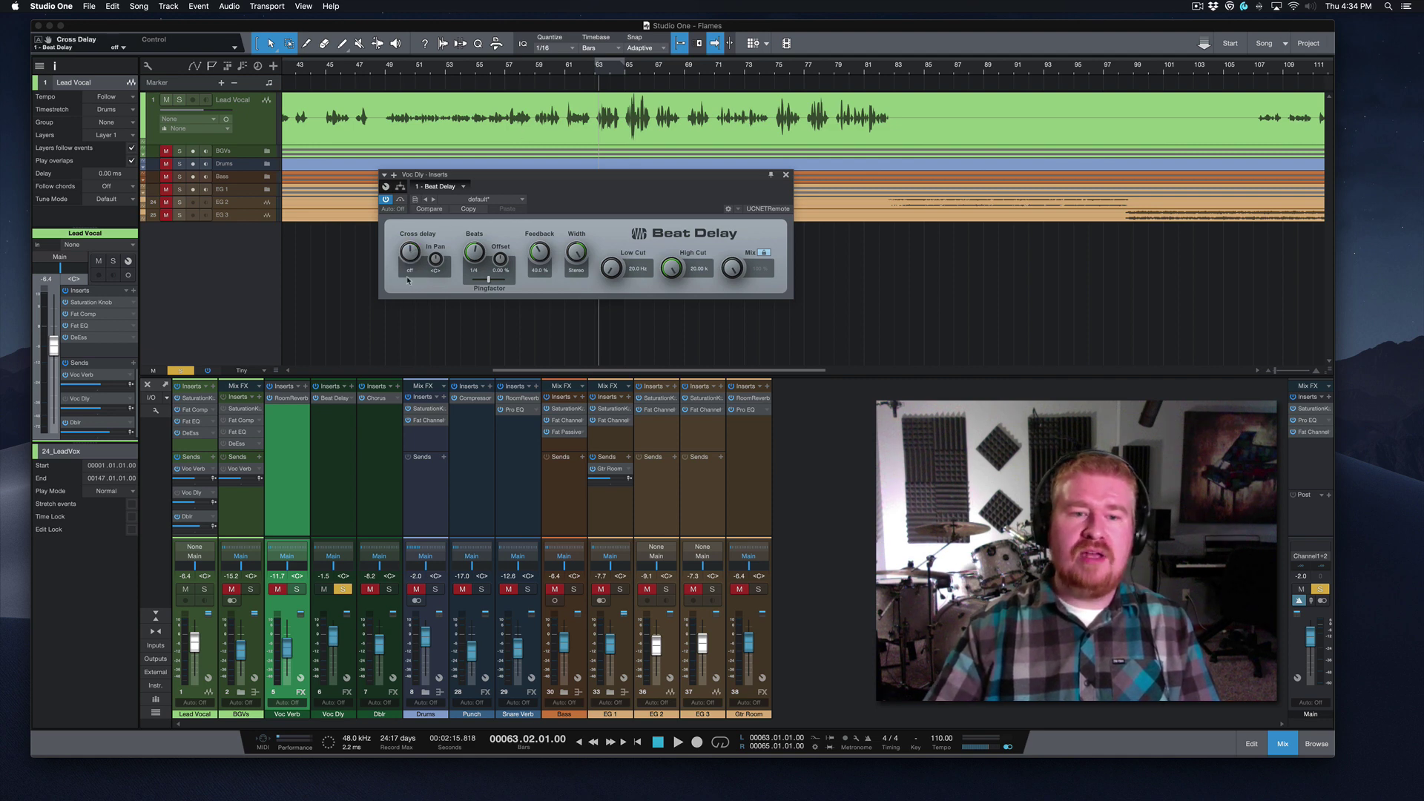
key(space)
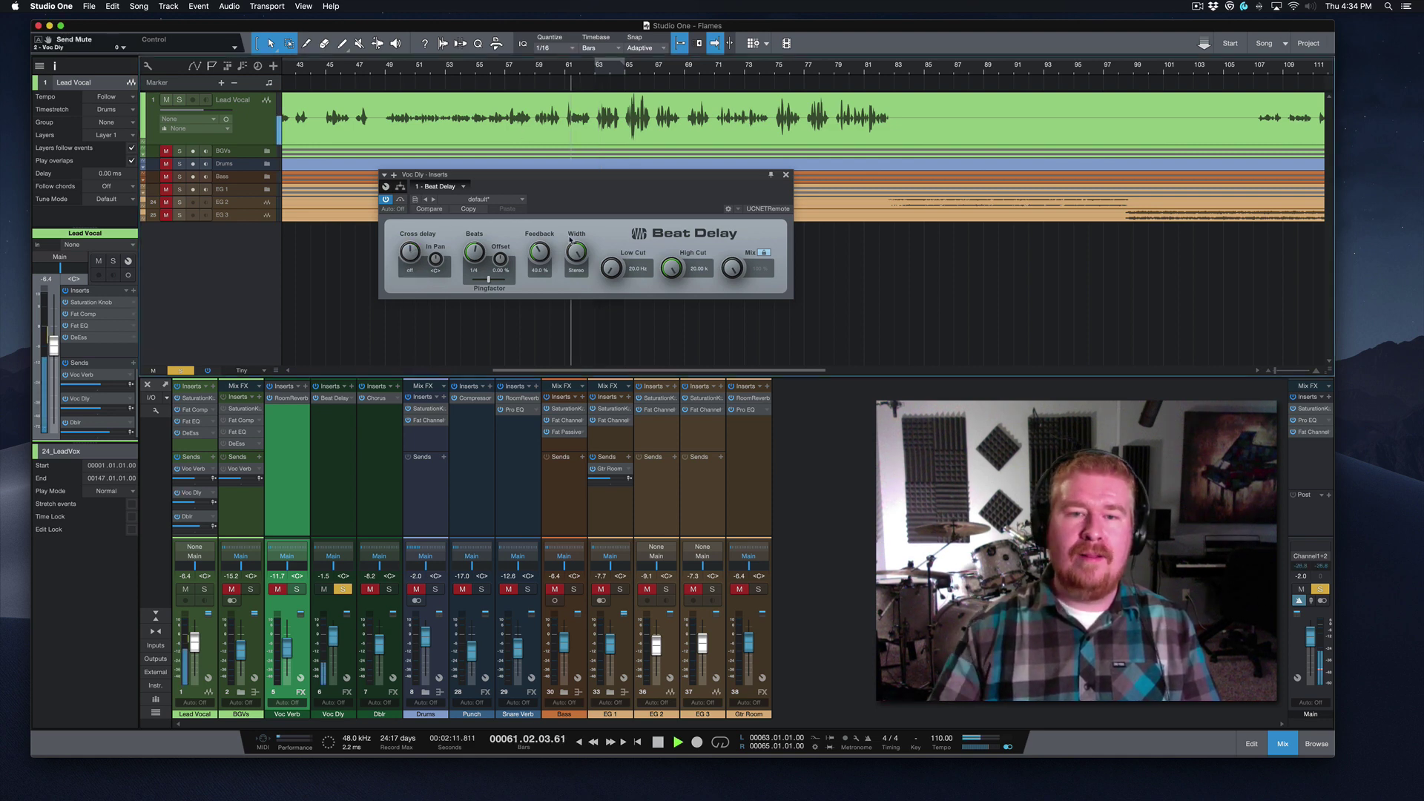
Step: Set the Beat Delay's cross delay to R 24 ms, listen to the result, return to bar 63 and close the plug-in
double_click(410, 271)
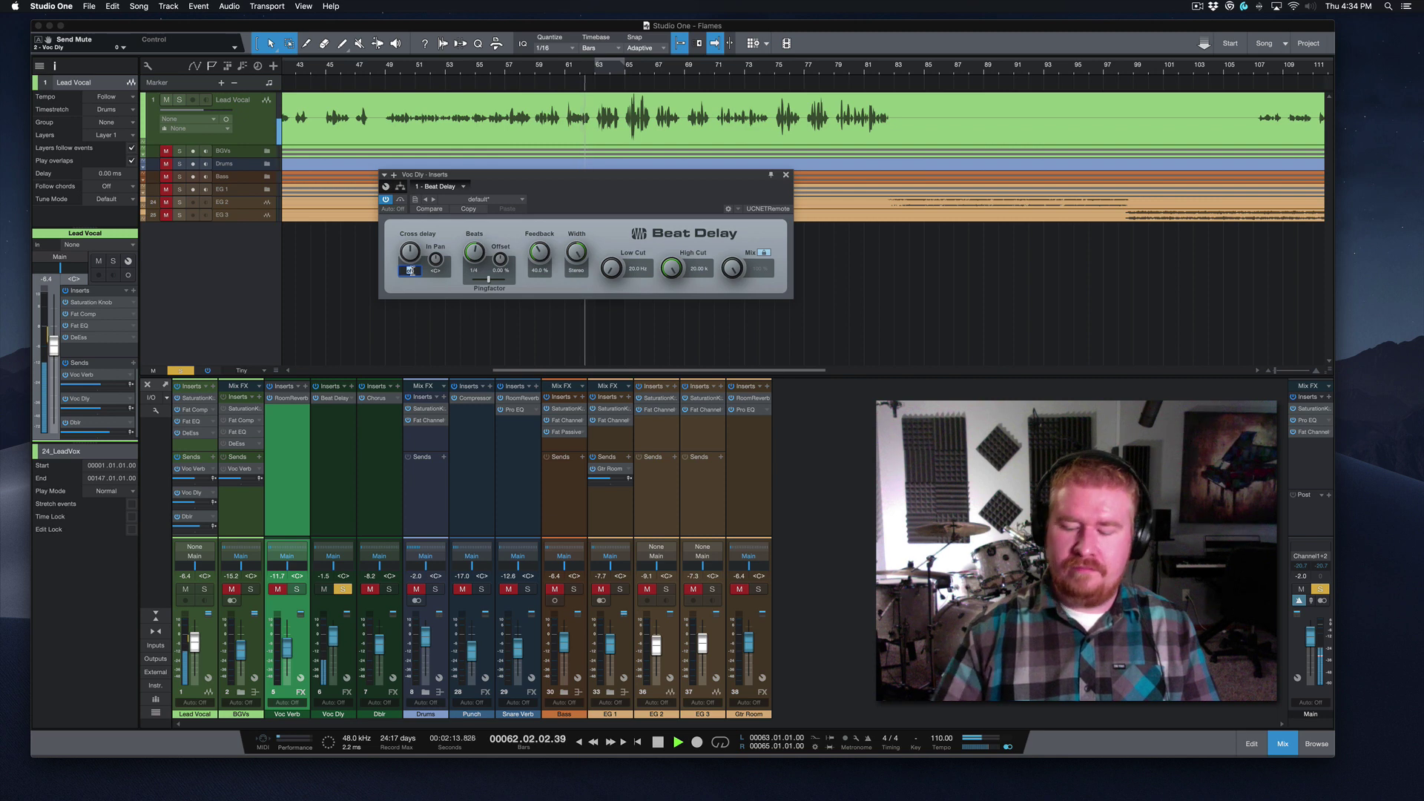
text(24)
key(Return)
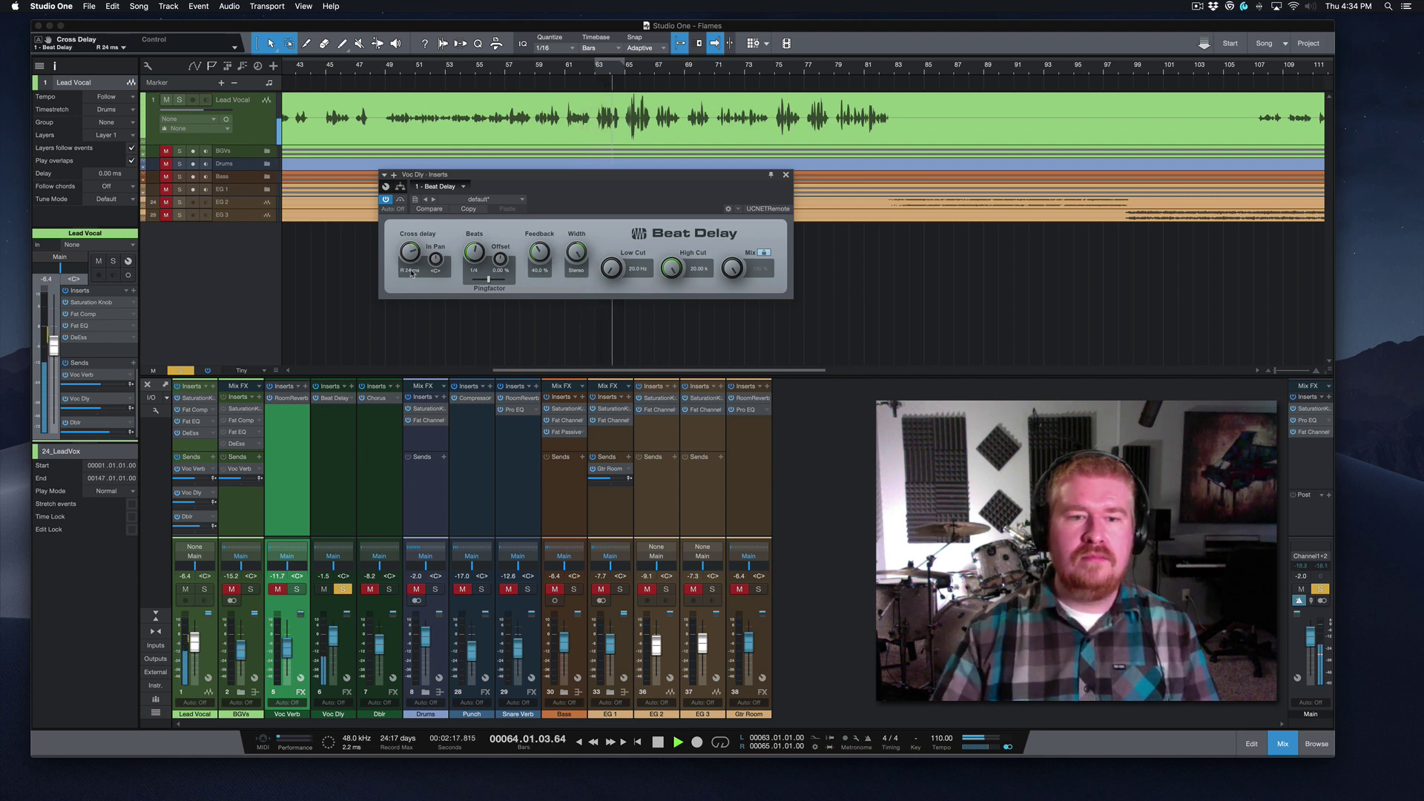
key(space)
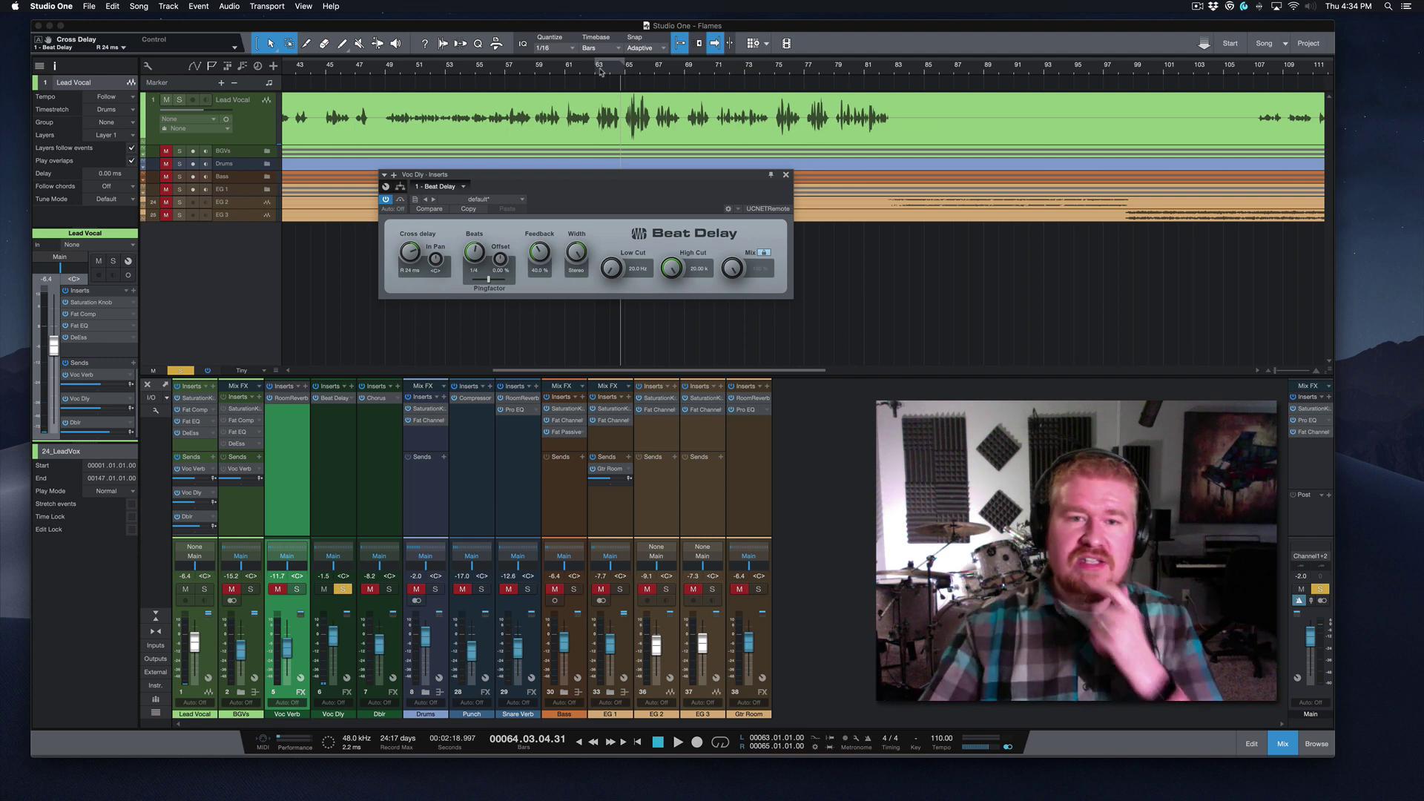
key(Home)
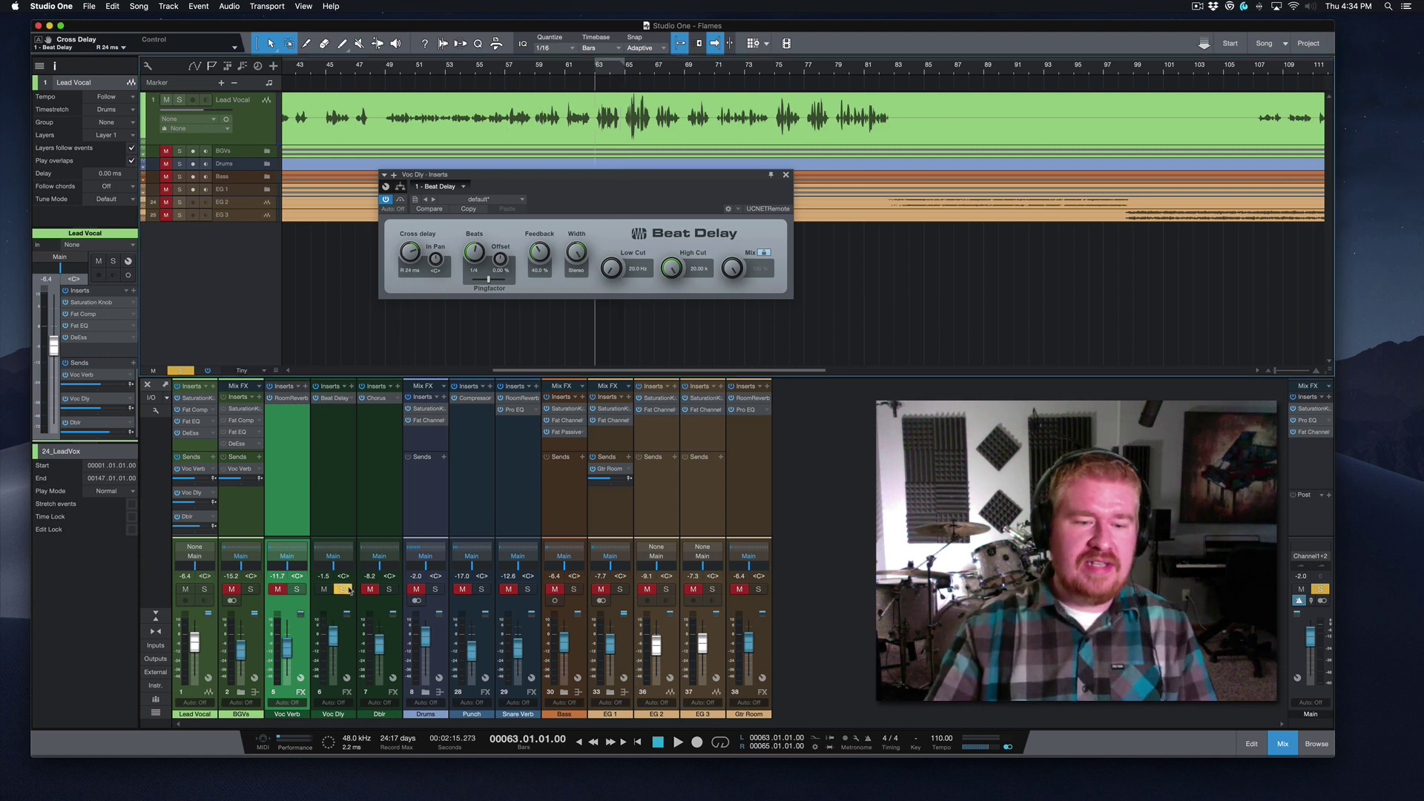
click(787, 176)
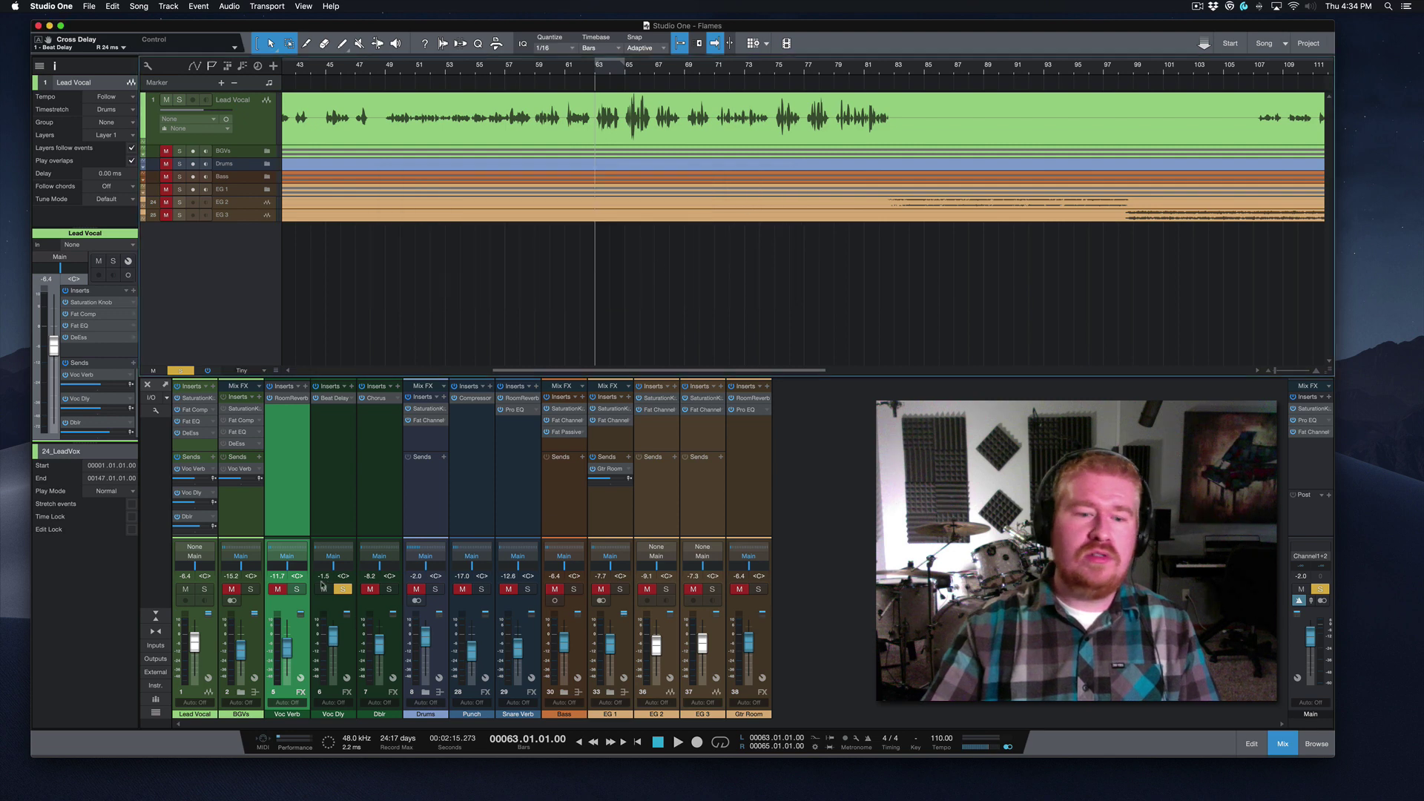
Step: Clear the Voc Dly solo and lower its fader to -17.9 dB while playing the full mix from bar 63
click(342, 590)
key(space)
drag(335, 636, 333, 653)
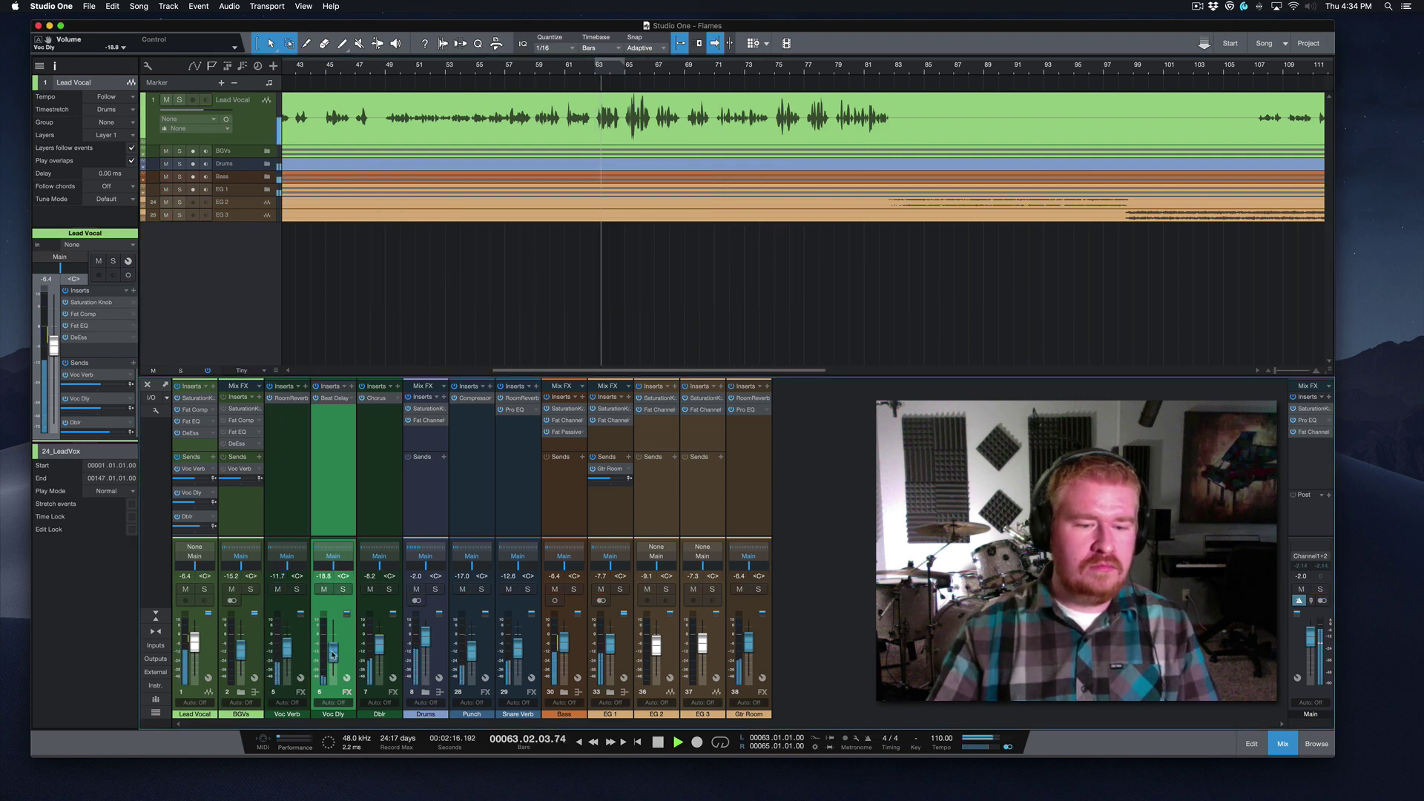
Step: Select the Voc Verb, Voc Dly and Dblr channels and raise their faders together to -9.9, -16.1 and -6.4 dB
click(301, 518)
shift+click(363, 602)
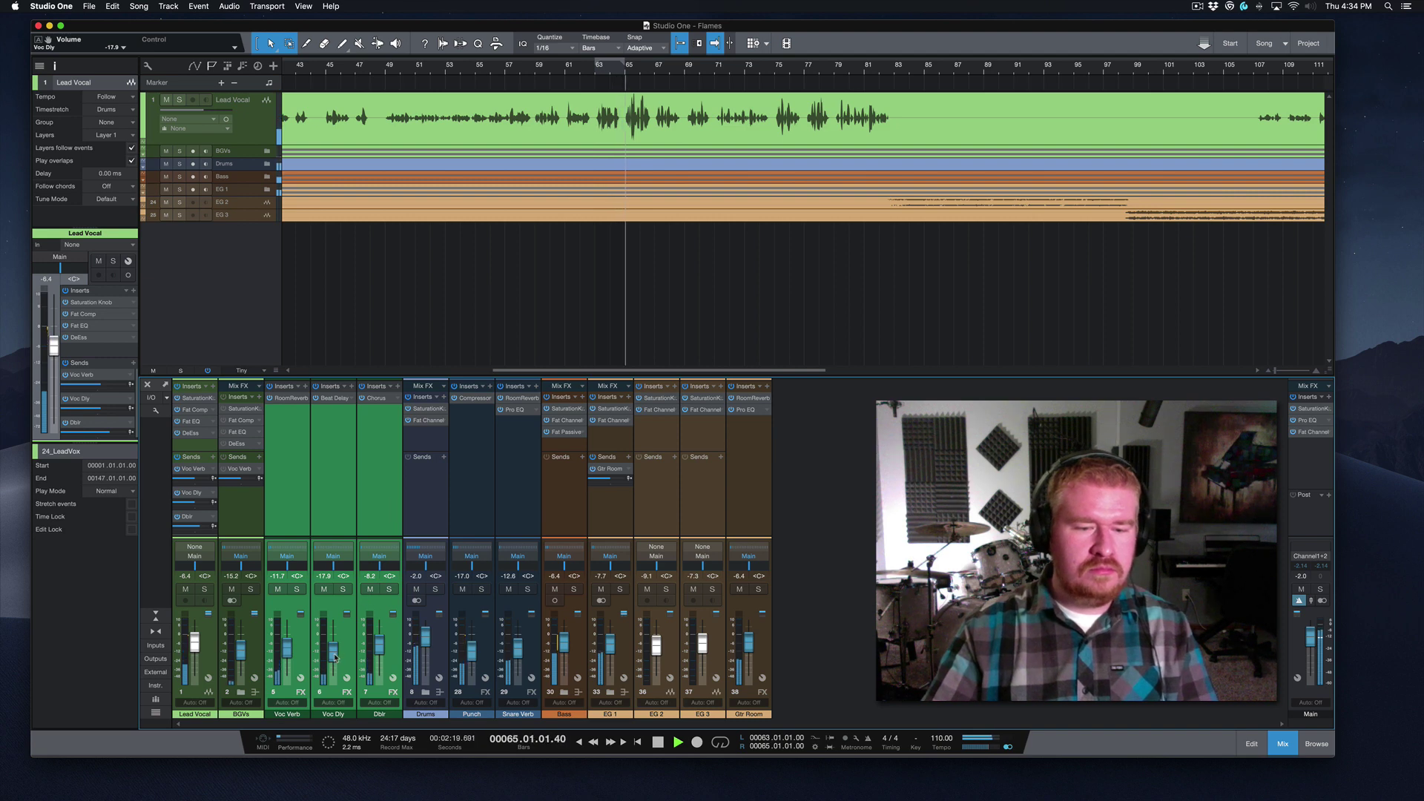
drag(334, 653, 334, 649)
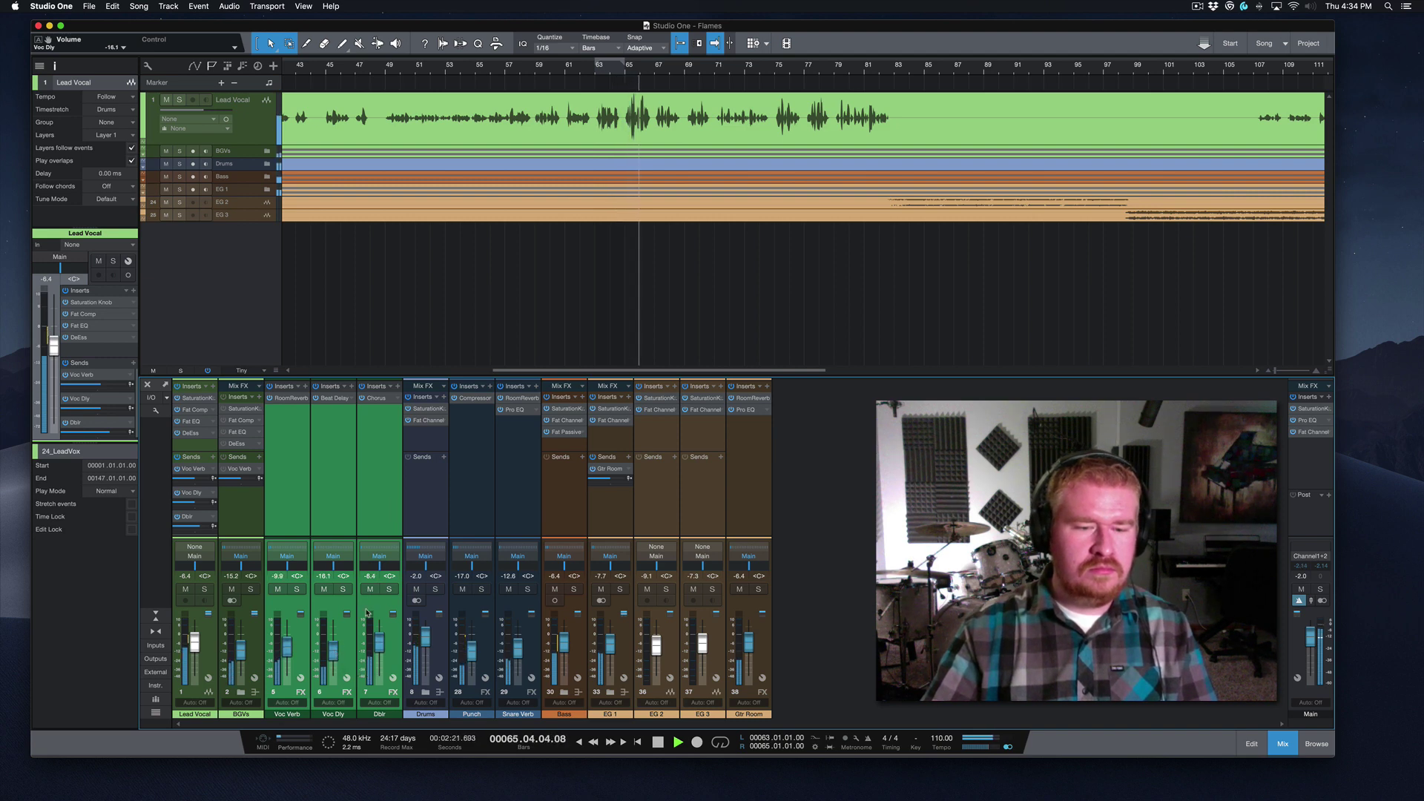
Step: Compare the mix with the three vocal effect channels muted and unmuted, raising the Lead Vocal fader to -6.0 dB, and stop with them unmuted
click(371, 589)
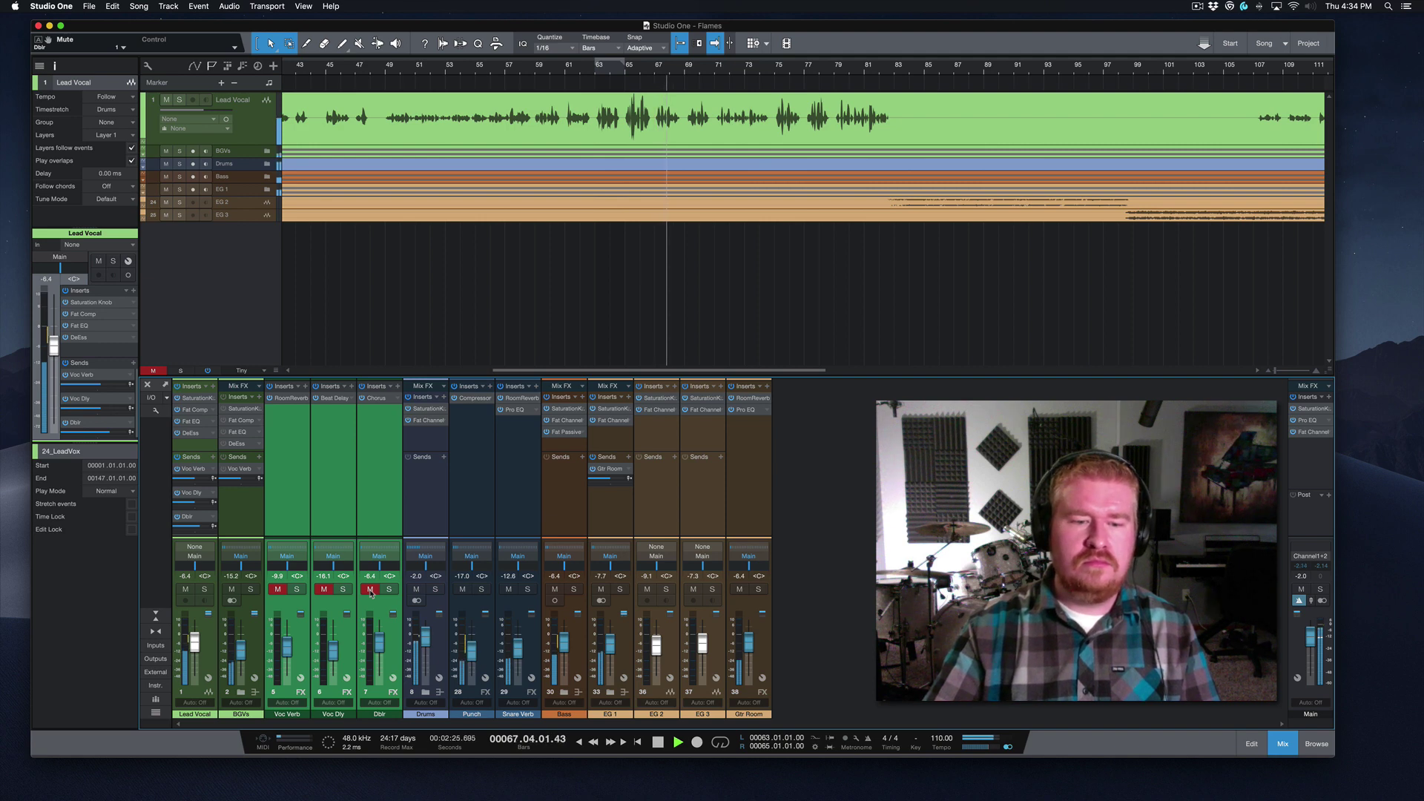
click(371, 590)
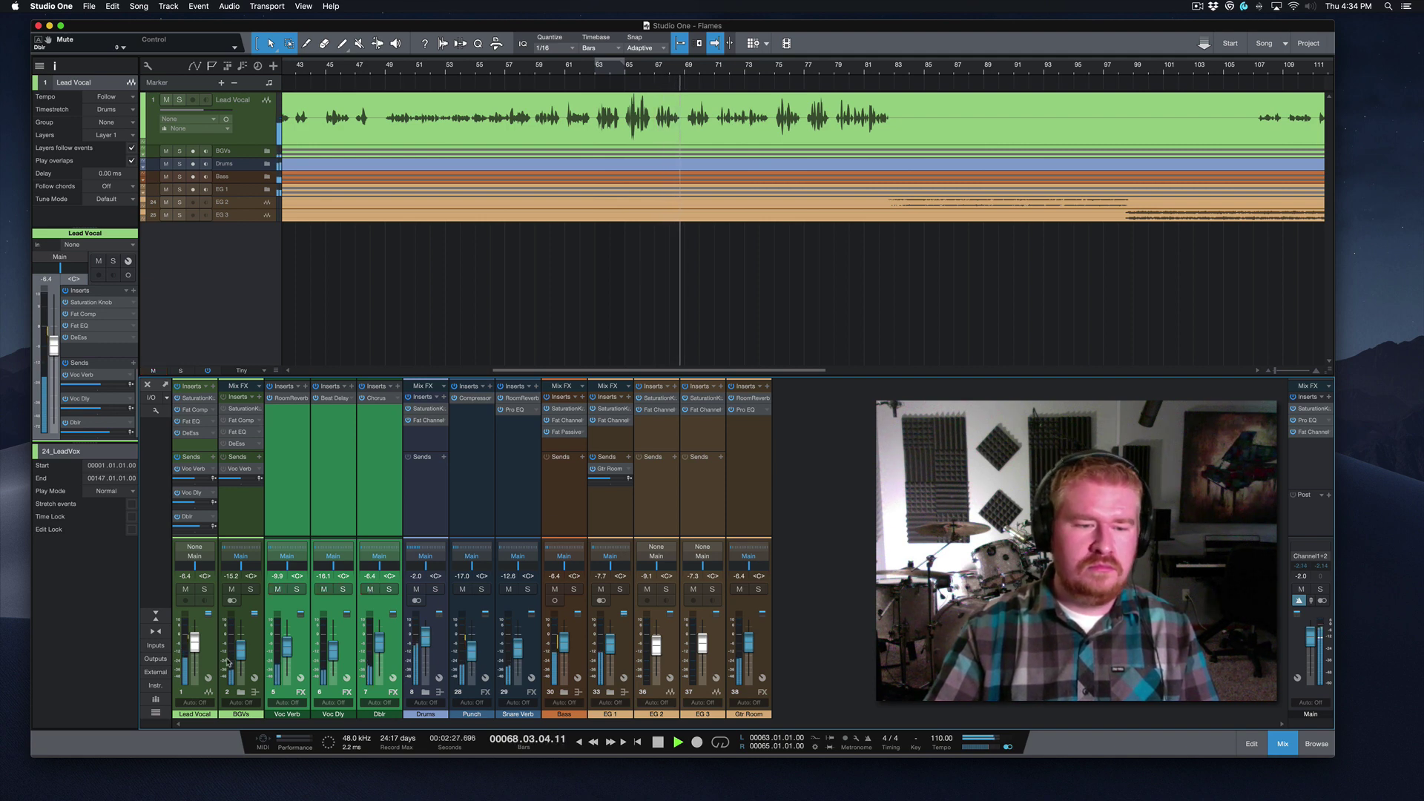
drag(193, 646, 193, 644)
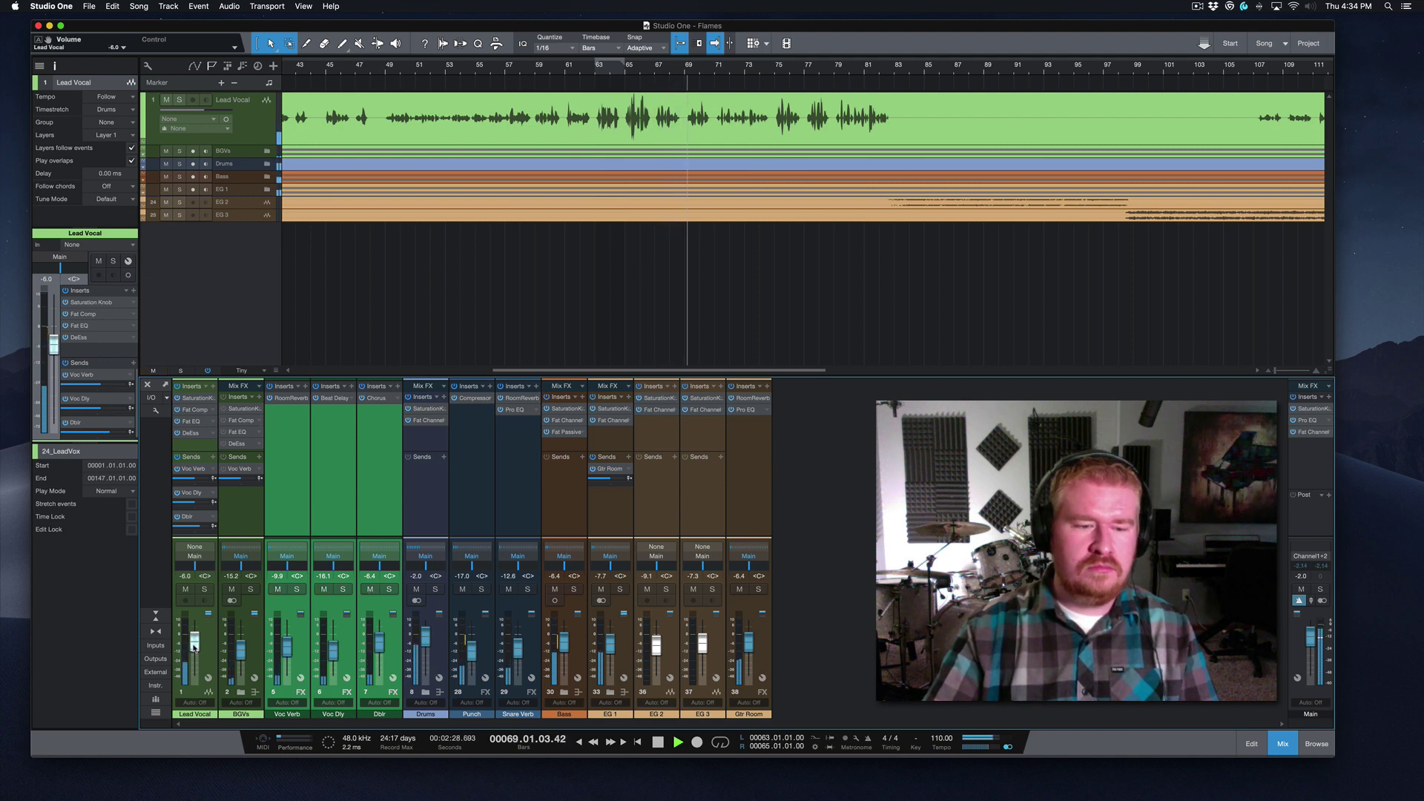
click(371, 589)
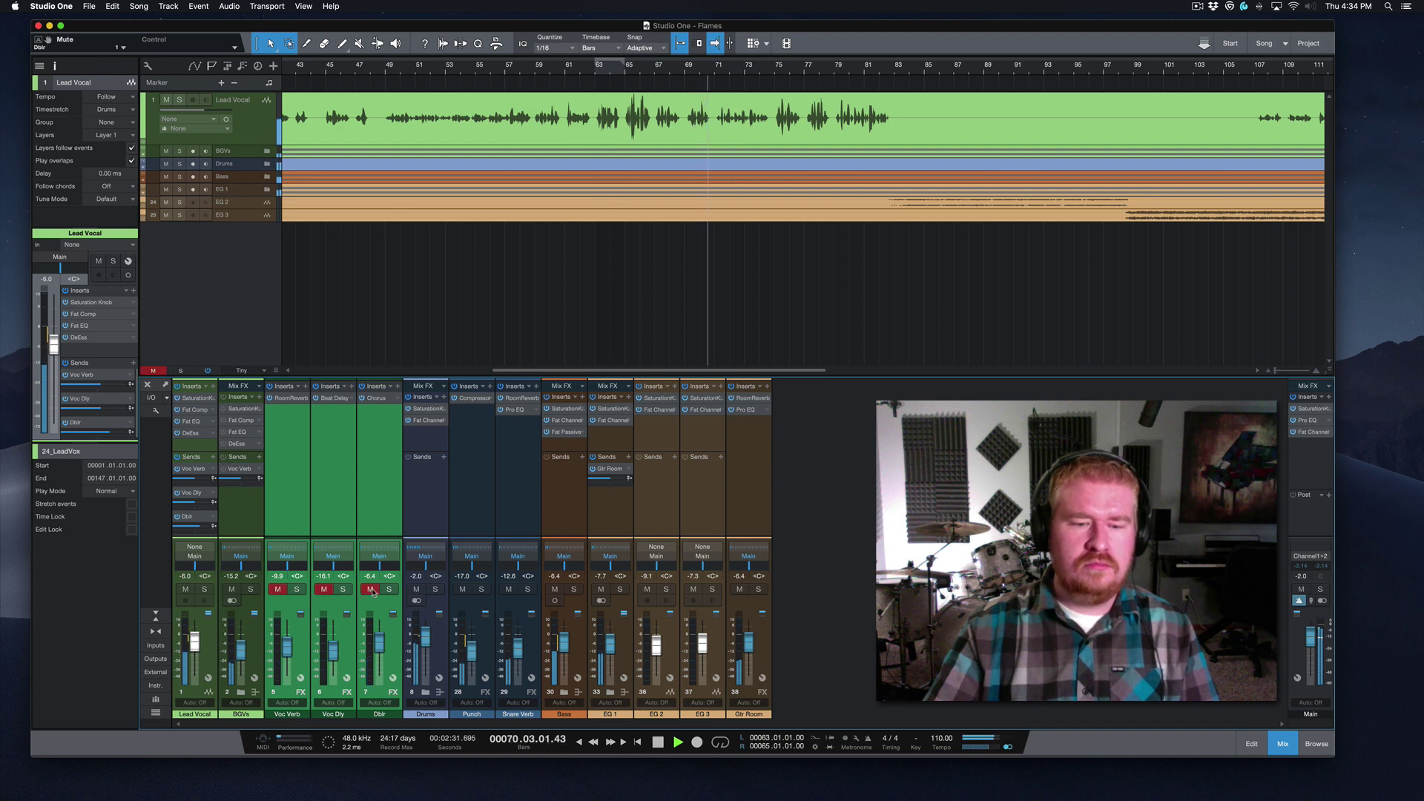
click(372, 590)
key(space)
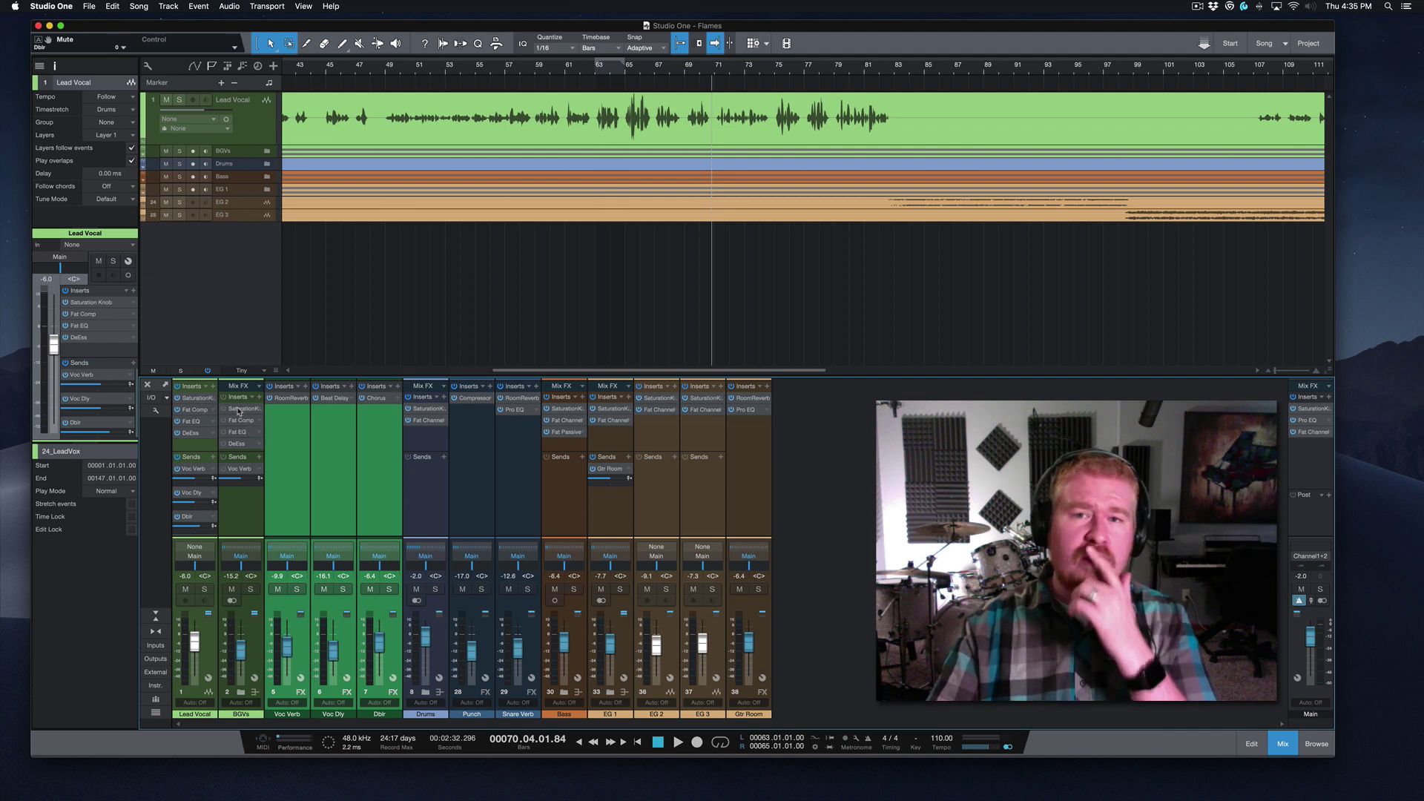
Step: Enable the Saturation Knob and the parallel-routed Fat Comp inserts on the BGVs channel, with the BGVs folder expanded
click(229, 409)
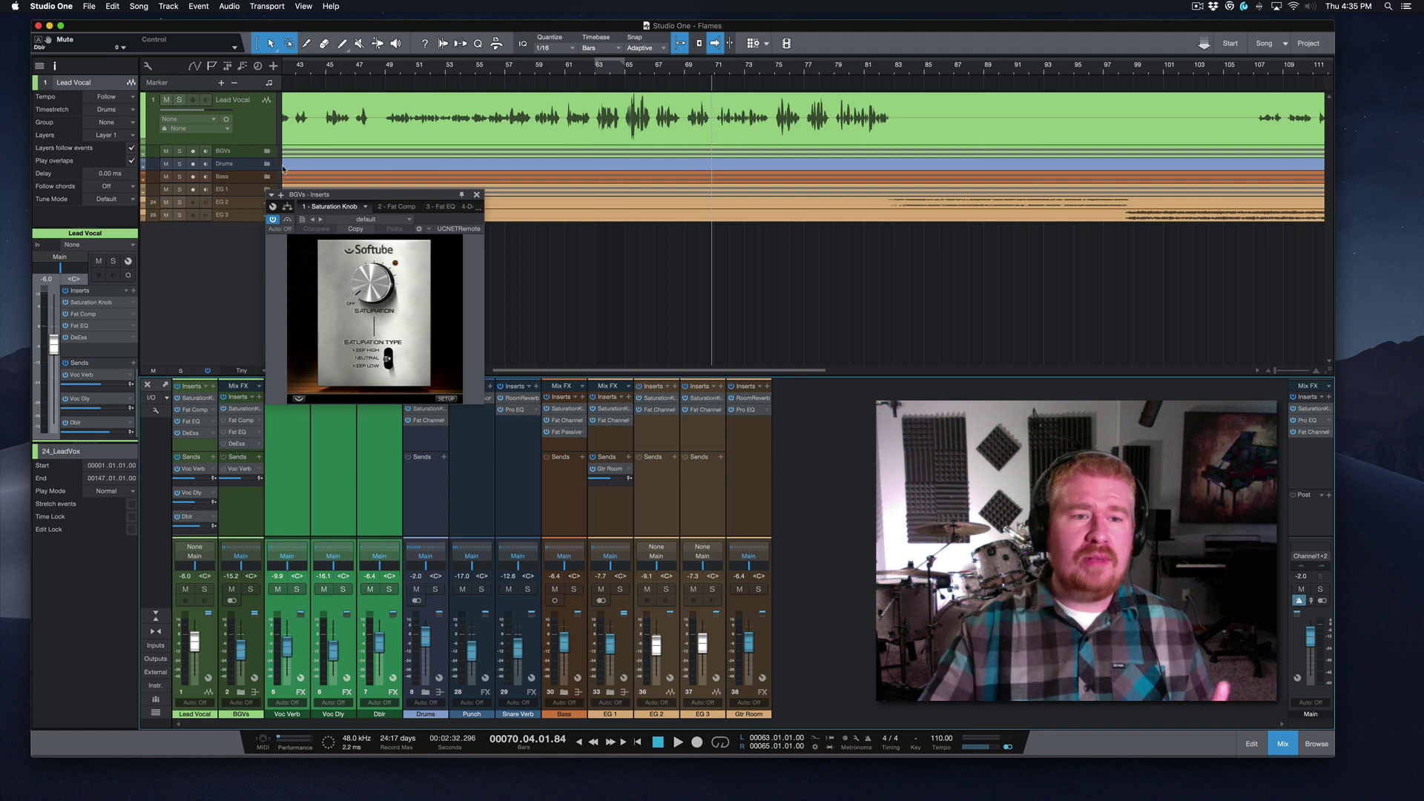
click(267, 152)
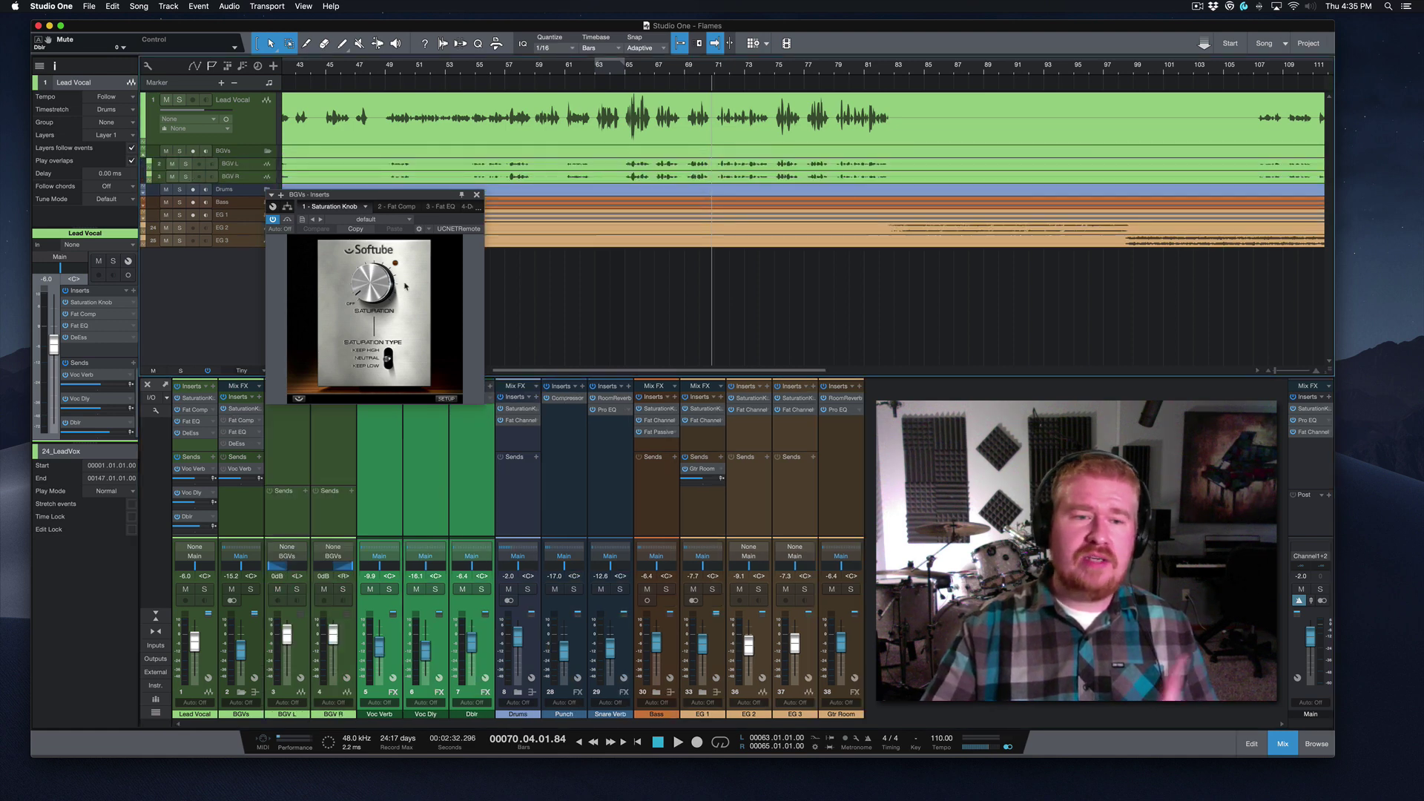
click(396, 206)
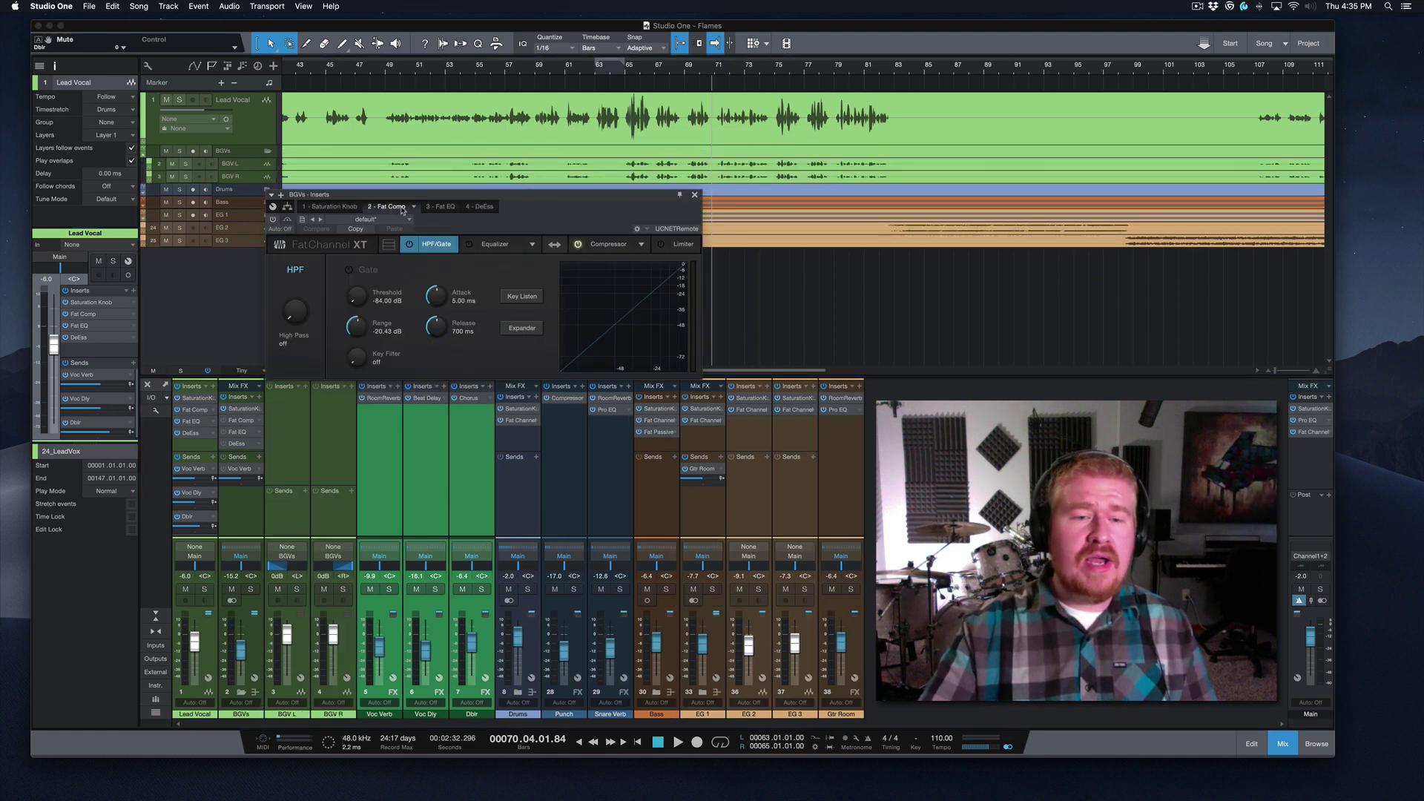
click(287, 207)
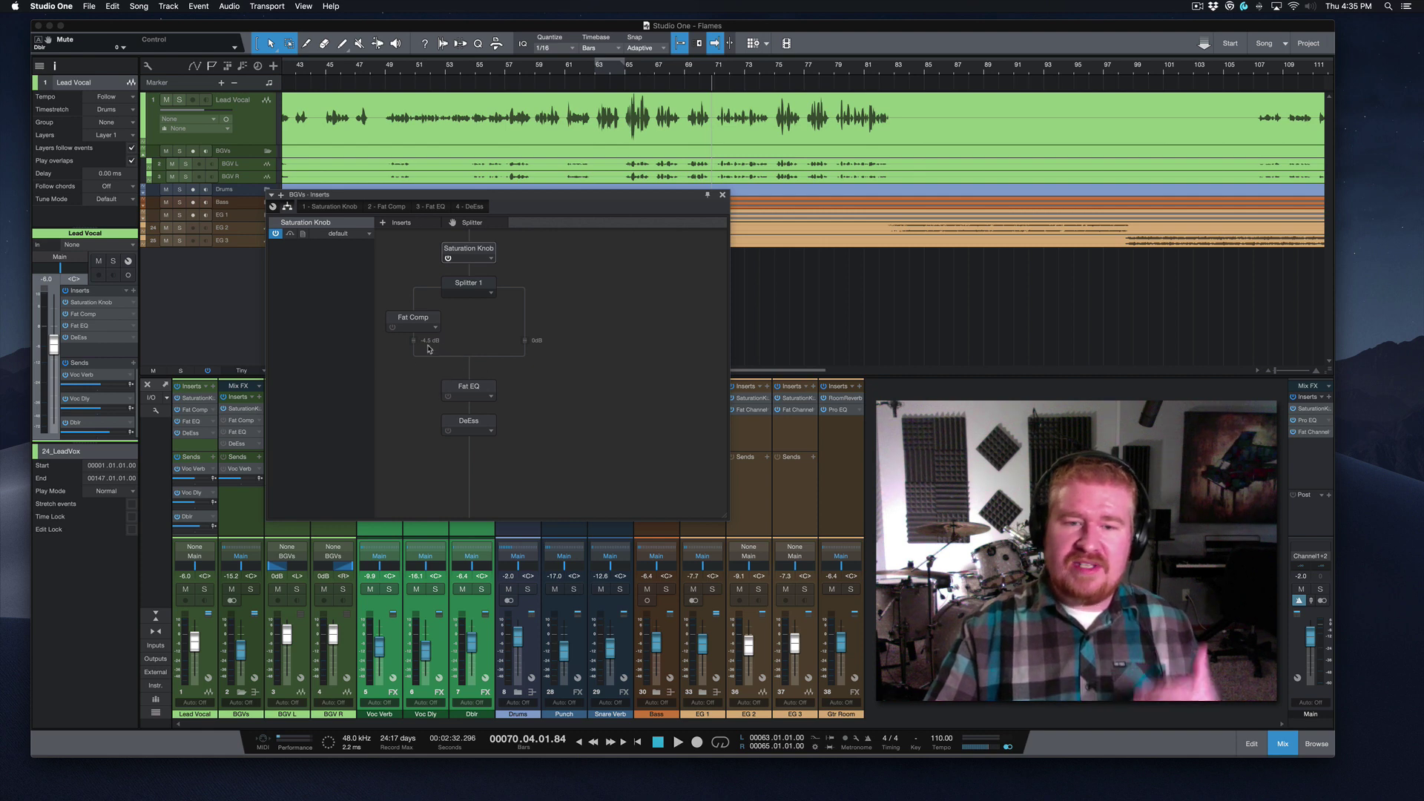
click(387, 207)
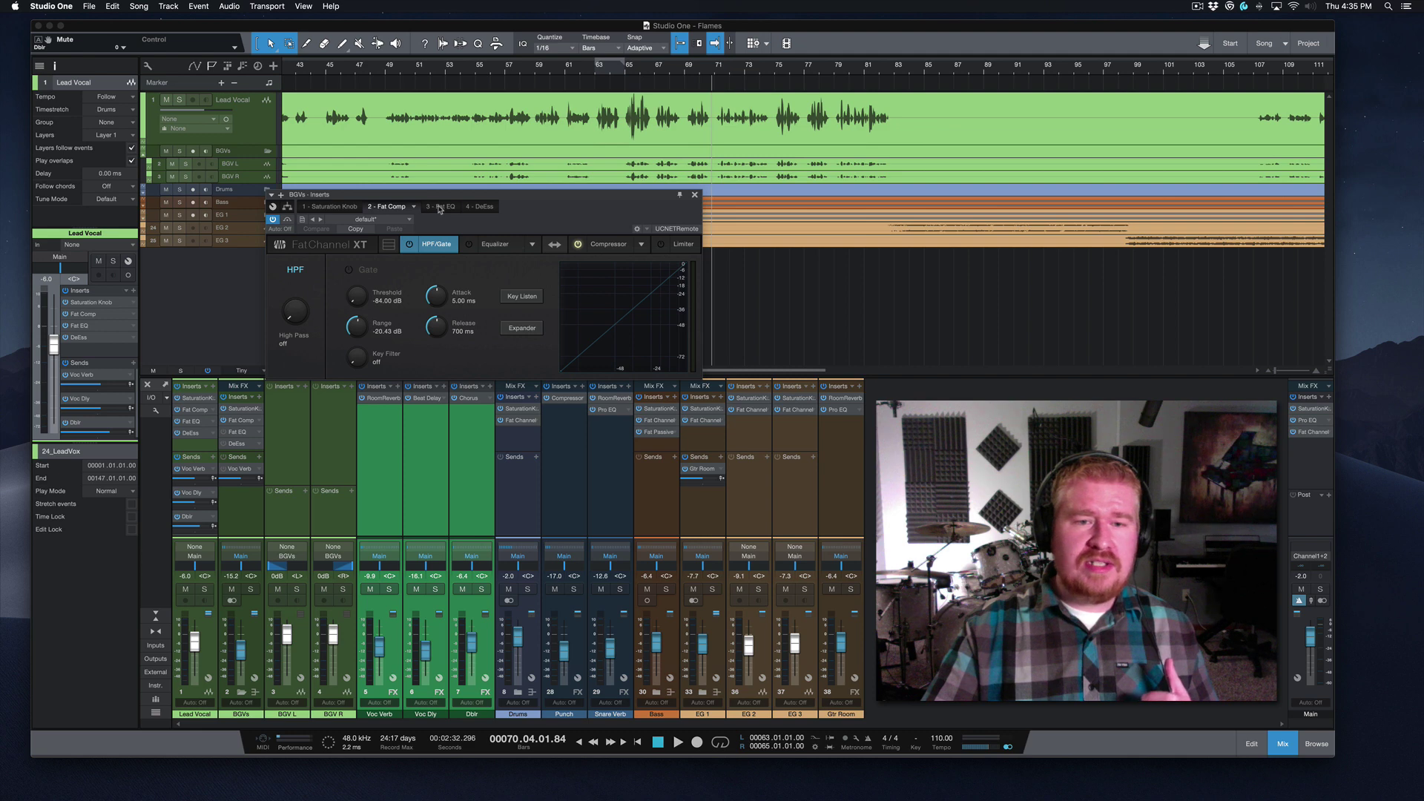
Step: Review the VT1 equalizer in the BGVs channel's Fat EQ, enable the DeEss insert and close the insert window
click(439, 208)
click(505, 242)
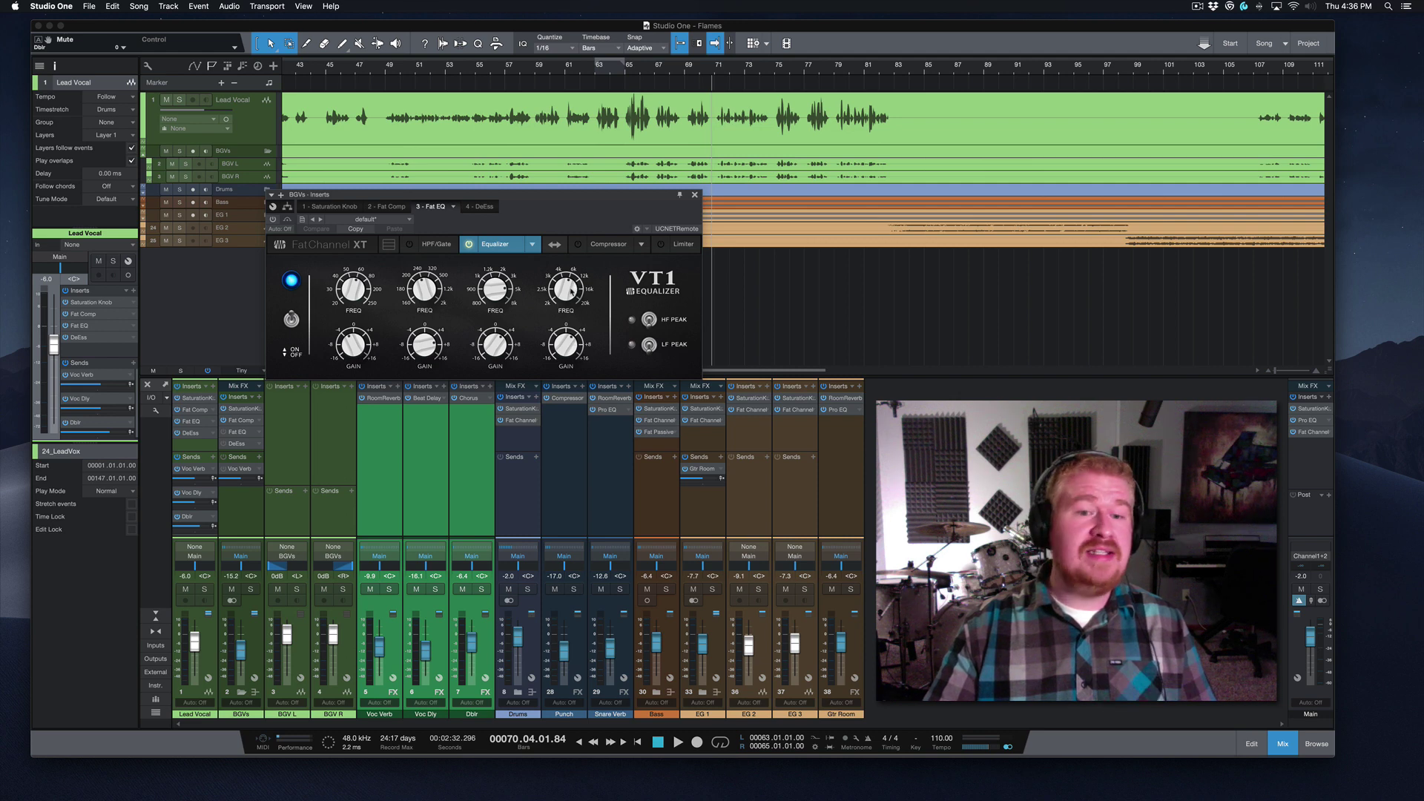
click(476, 208)
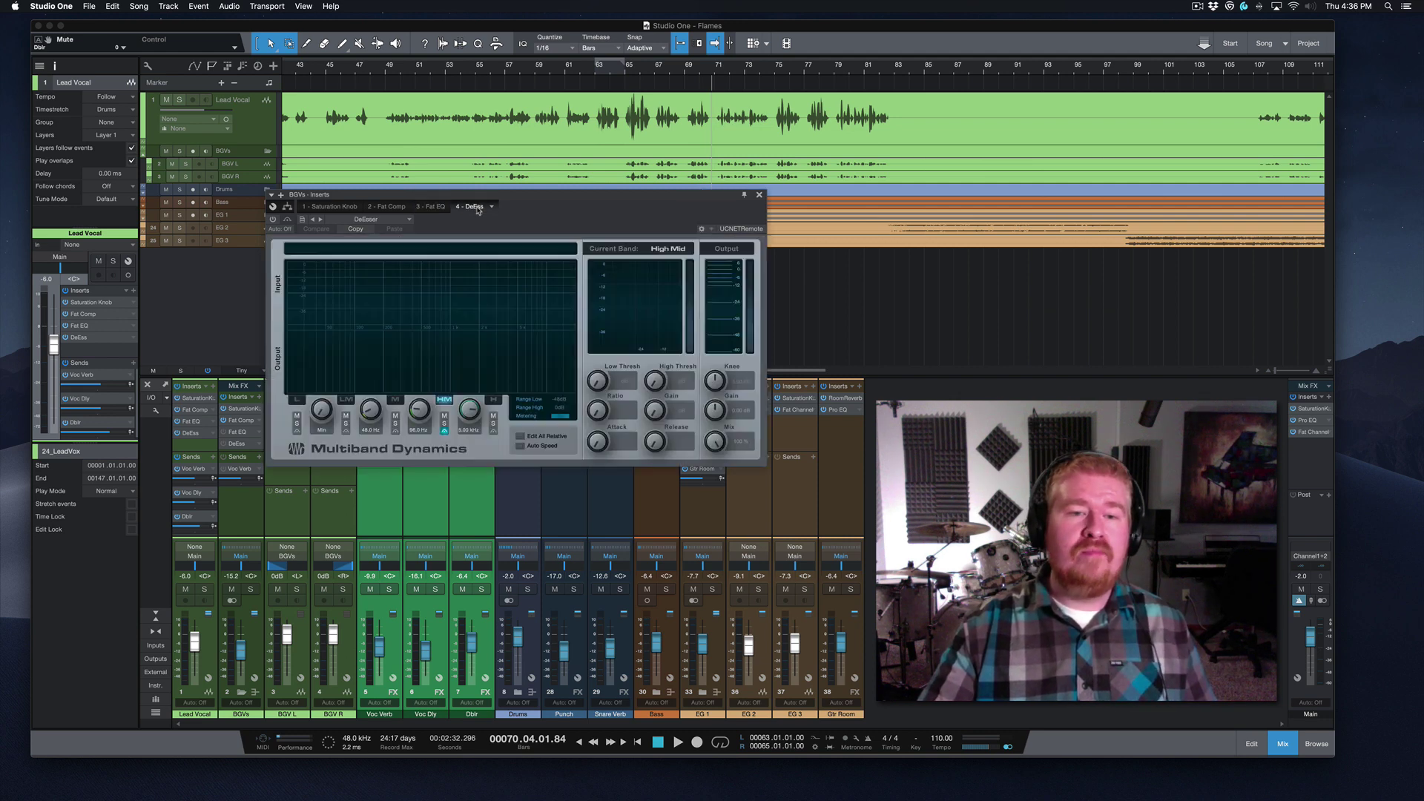
click(273, 219)
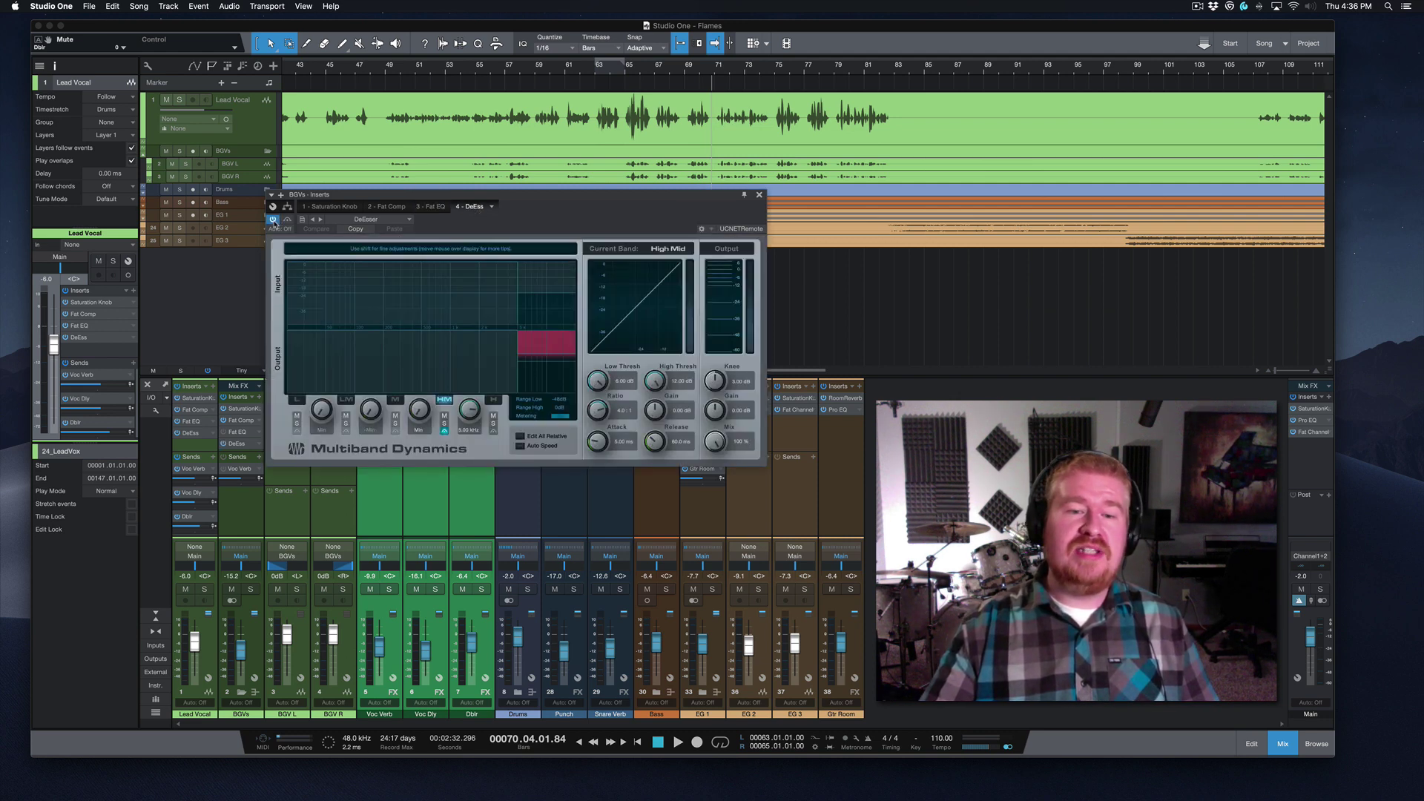
click(759, 194)
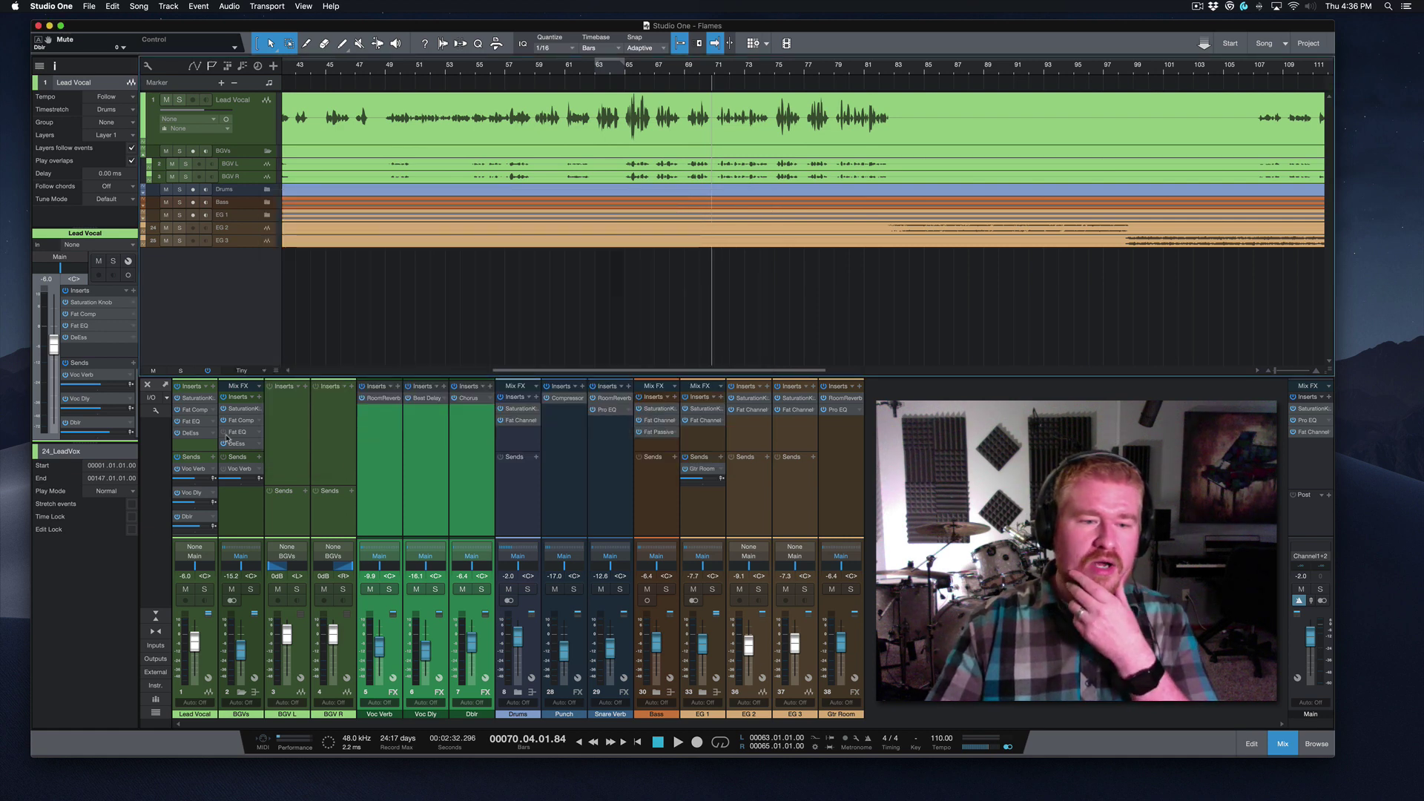
Step: Solo the BGVs channel, play the background vocals from about bar 65, stop playback and clear the solo
click(250, 590)
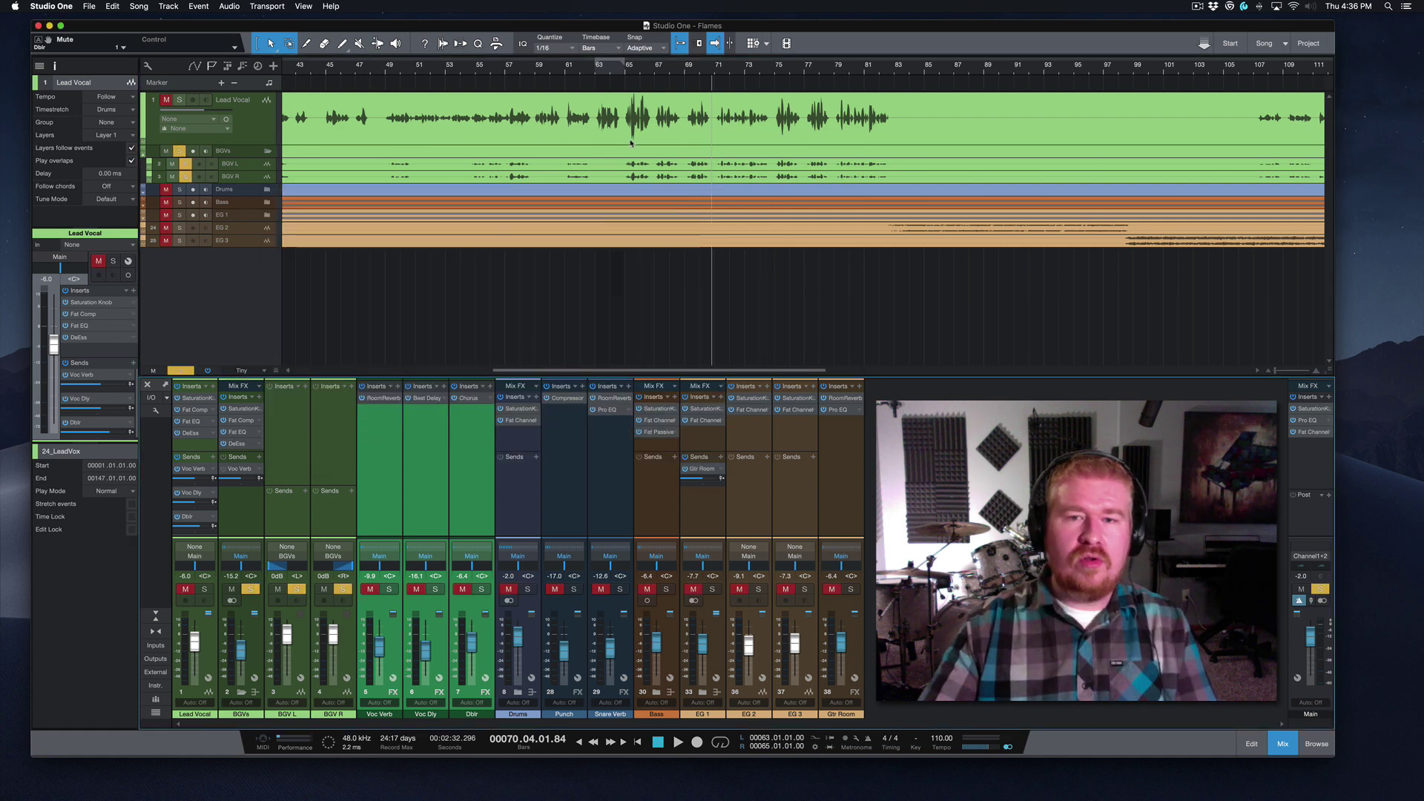
click(627, 69)
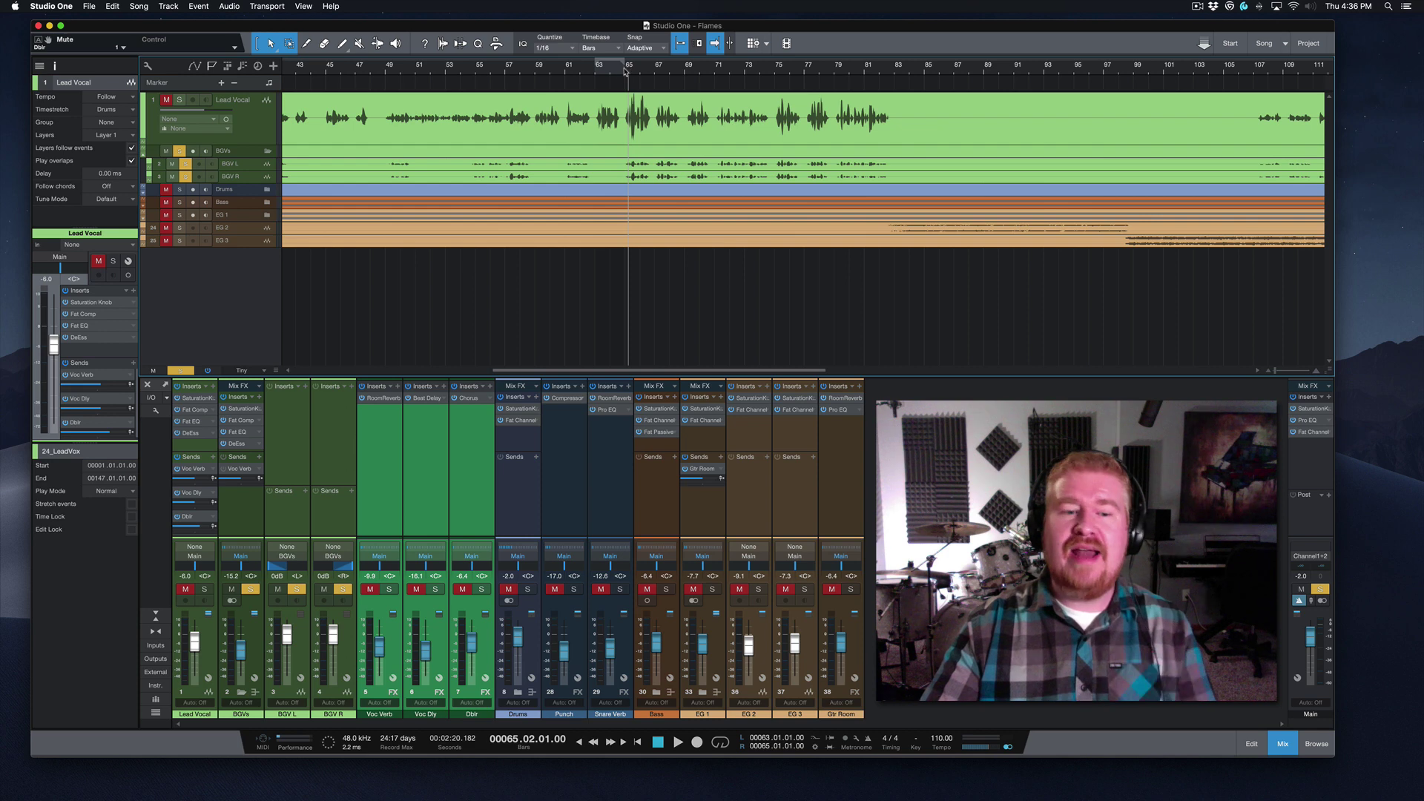
key(space)
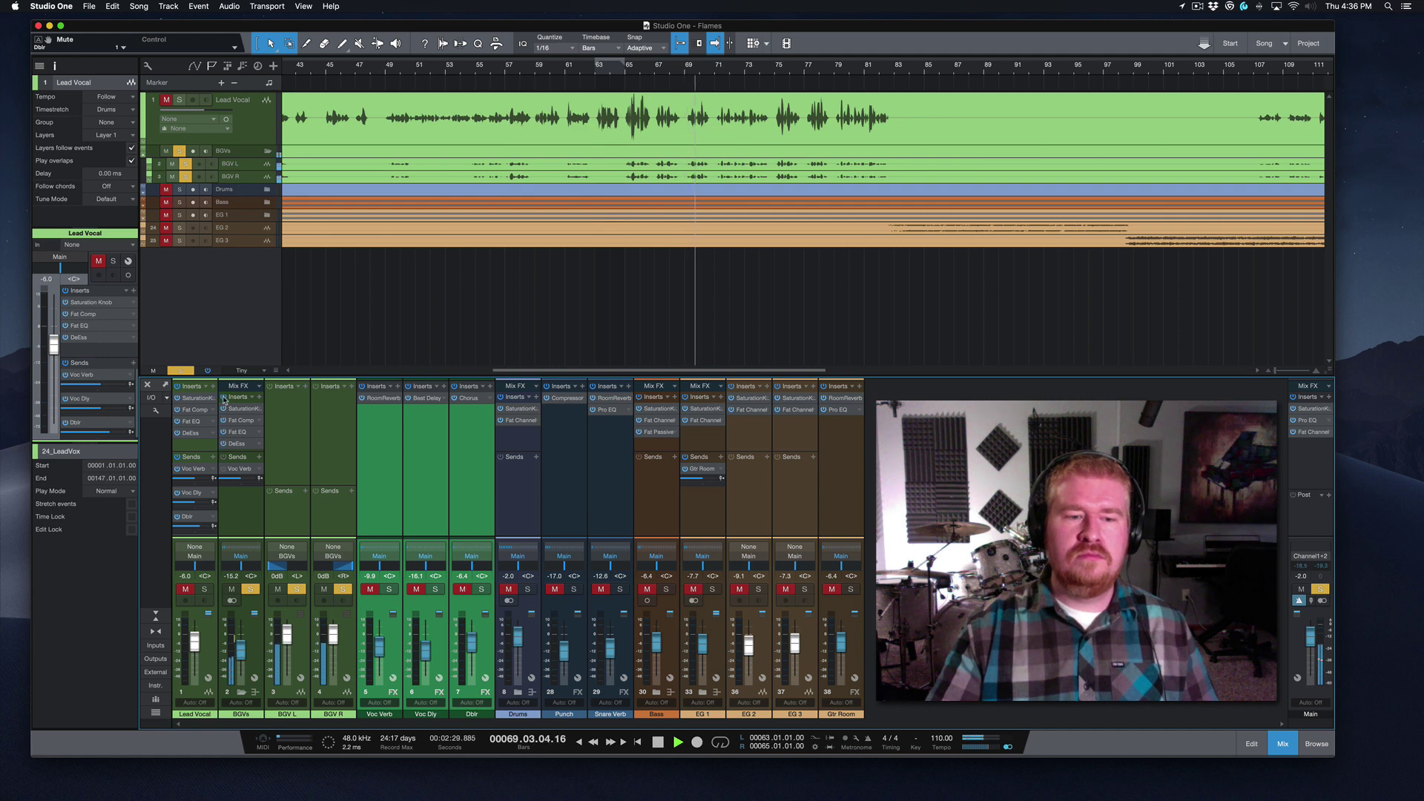
key(space)
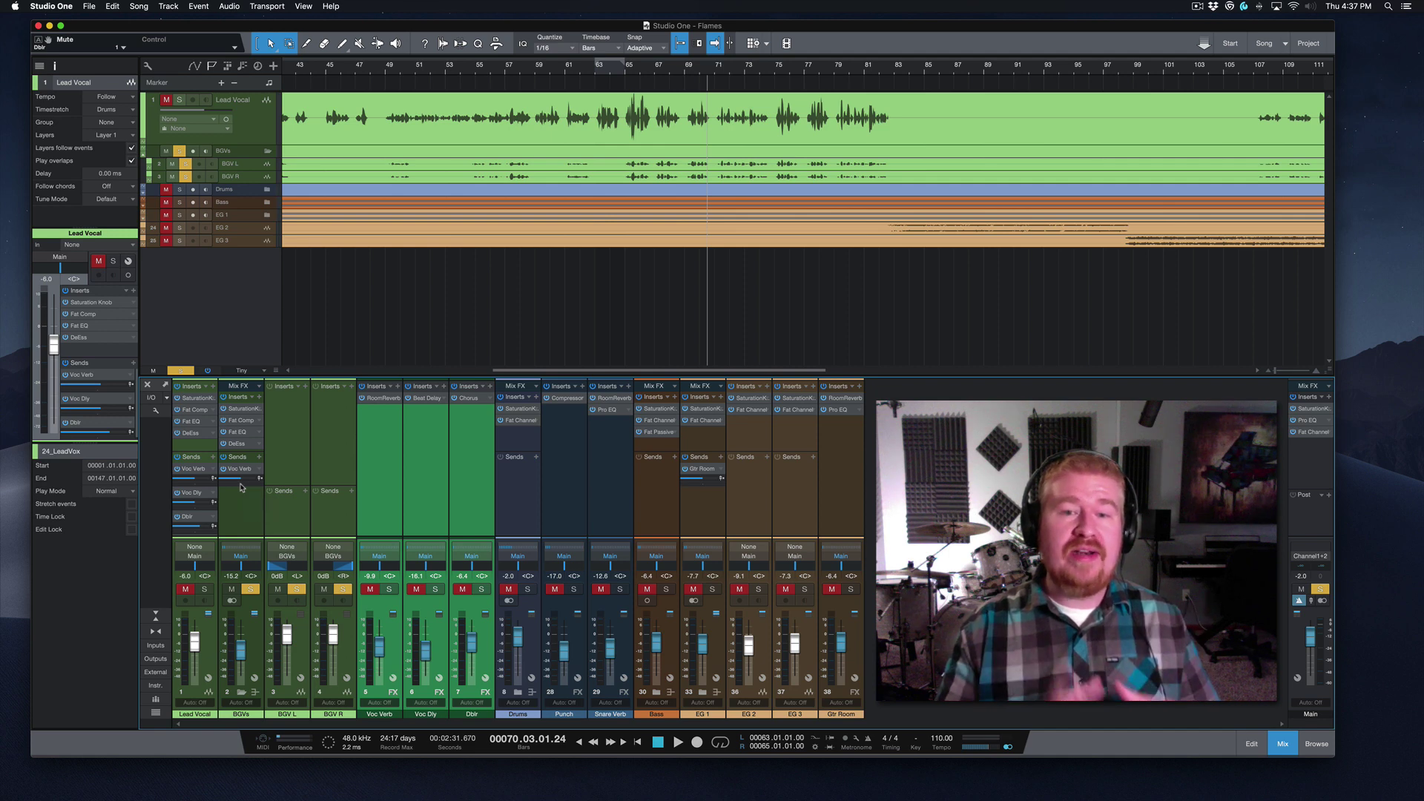
alt+click(186, 589)
alt+click(249, 589)
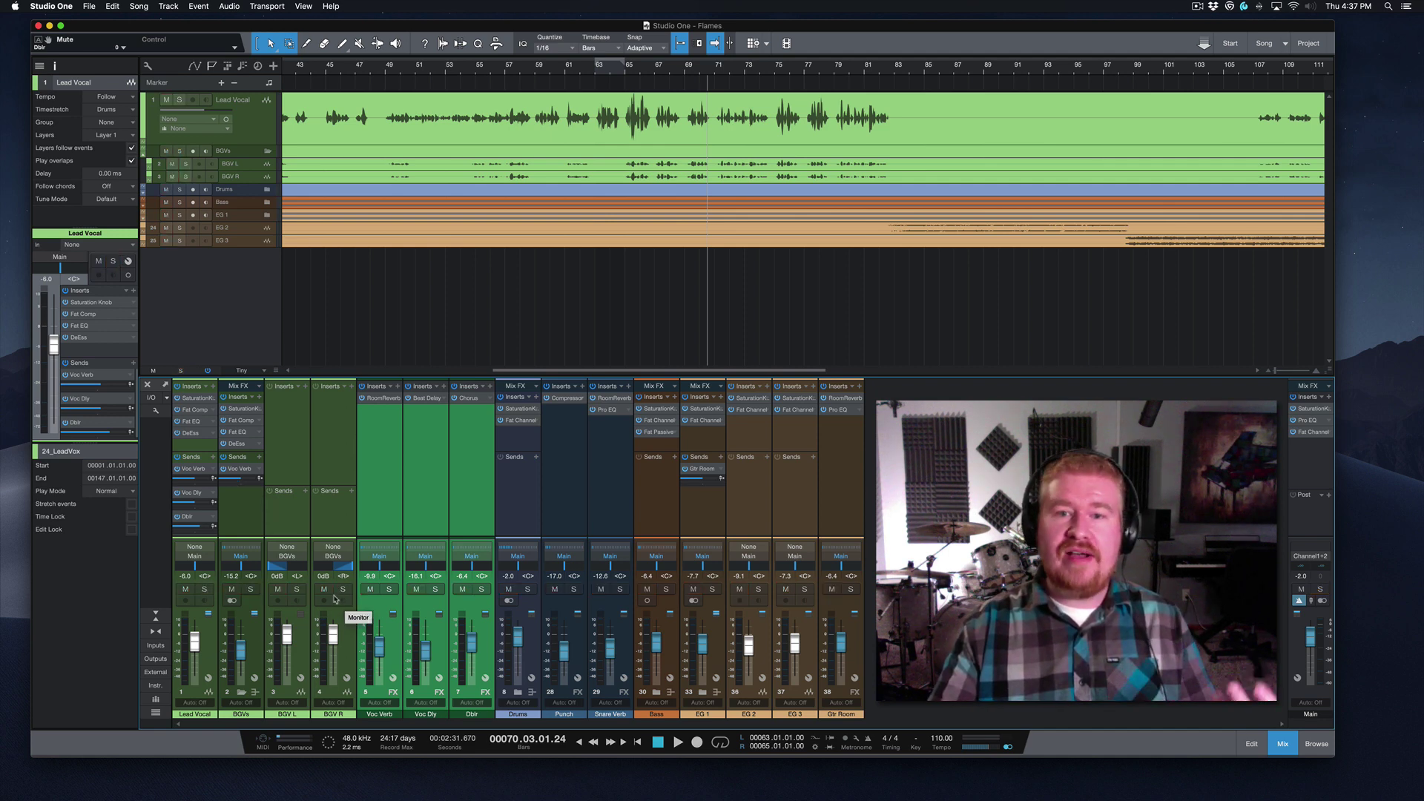
Step: Play the full mix and set the BGVs fader to -14.3 dB, Lead Vocal to -6.4 dB and EG 1 to -7.3 dB
key(space)
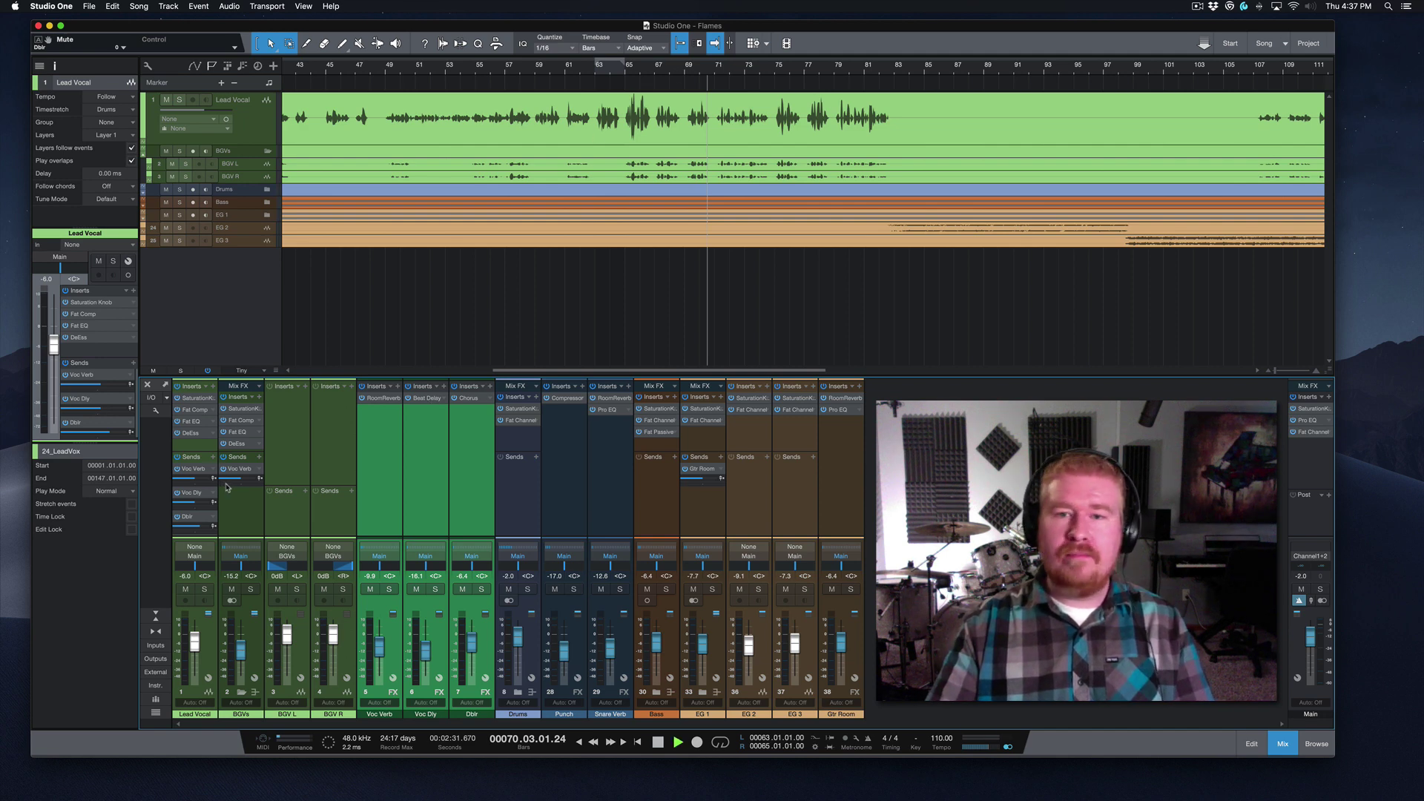
drag(240, 660, 198, 651)
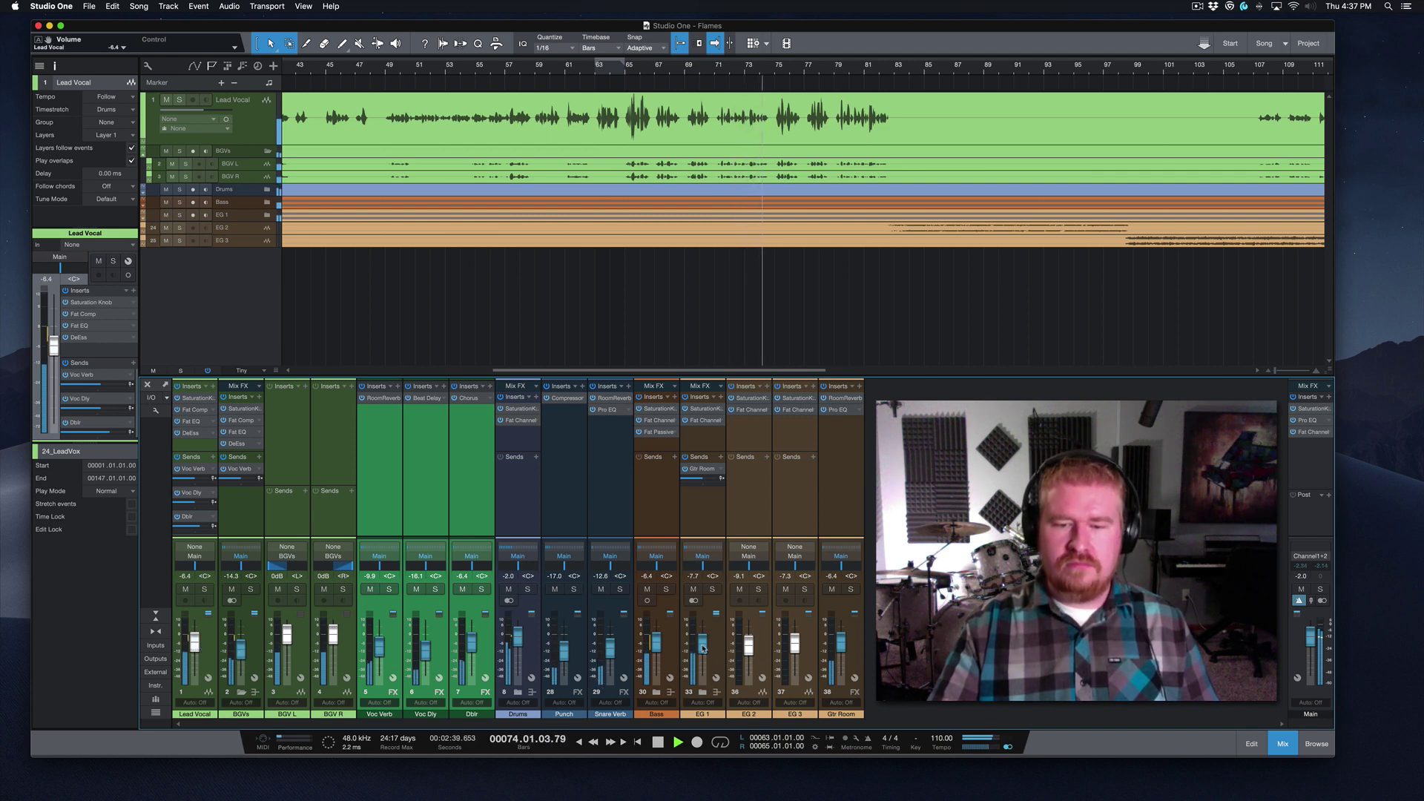
drag(702, 648, 703, 645)
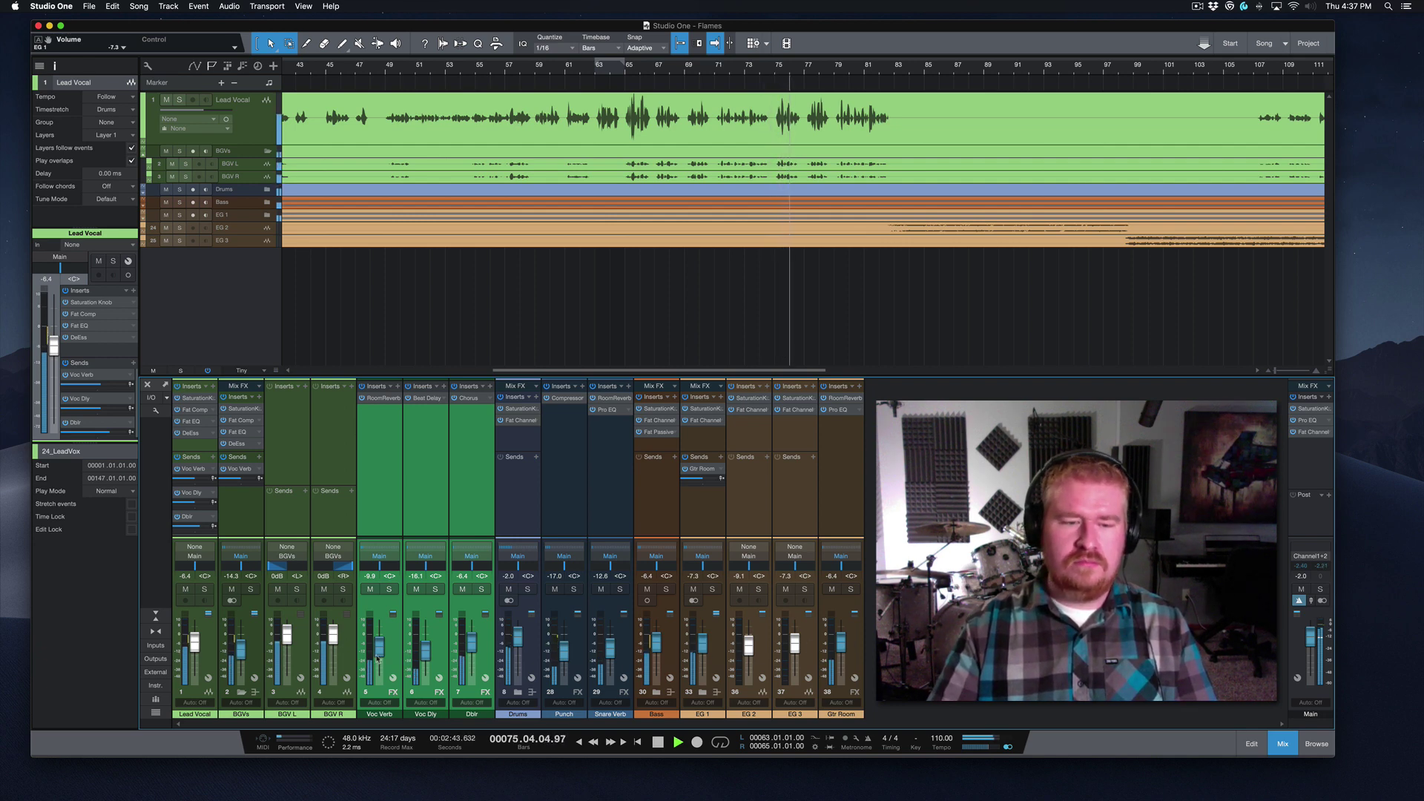
Step: Lower the vocal effect channels together to -11.7 dB (Voc Verb) and -17.9 dB (Voc Dly), set Dblr alone to -9.1 dB, and stop playback
drag(378, 654, 380, 656)
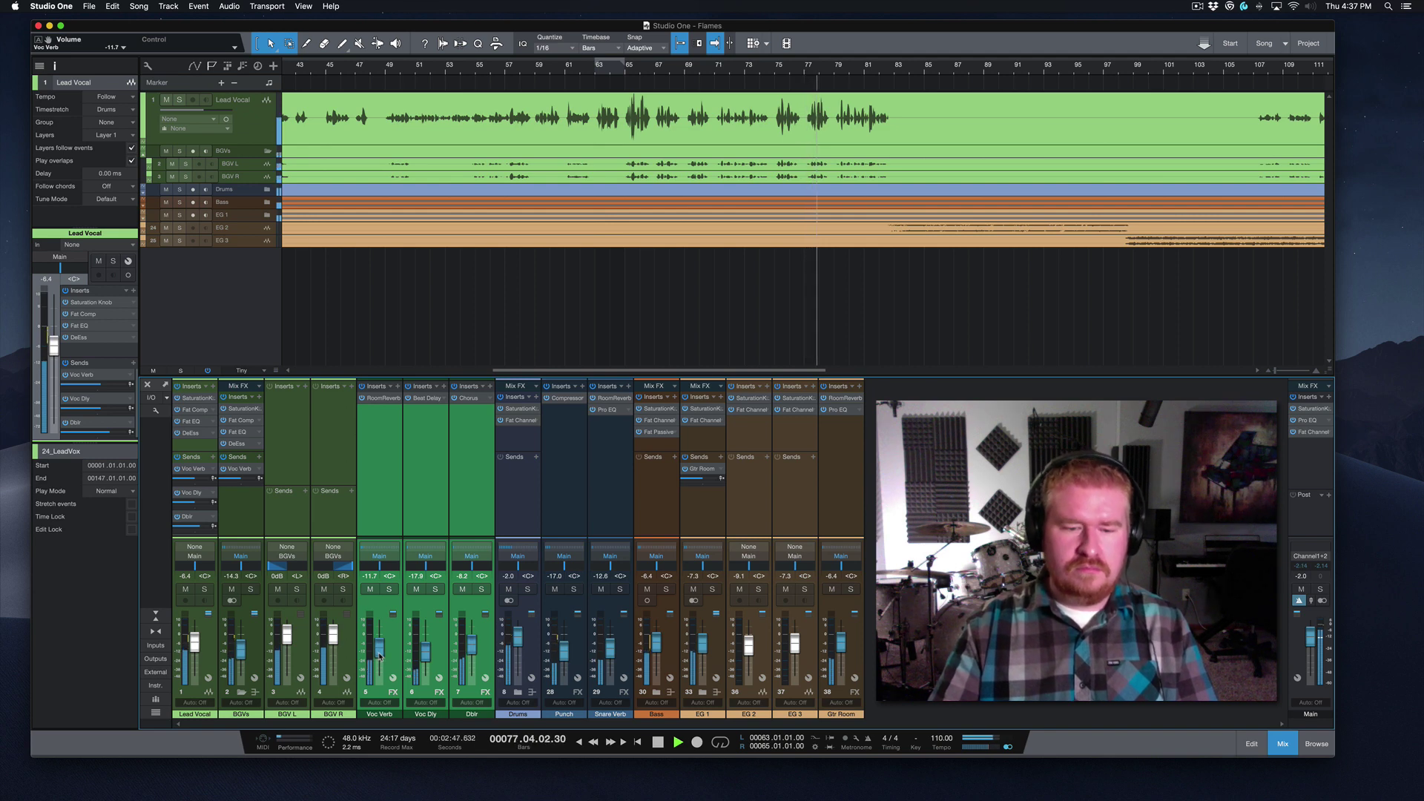
click(471, 660)
drag(471, 660, 472, 654)
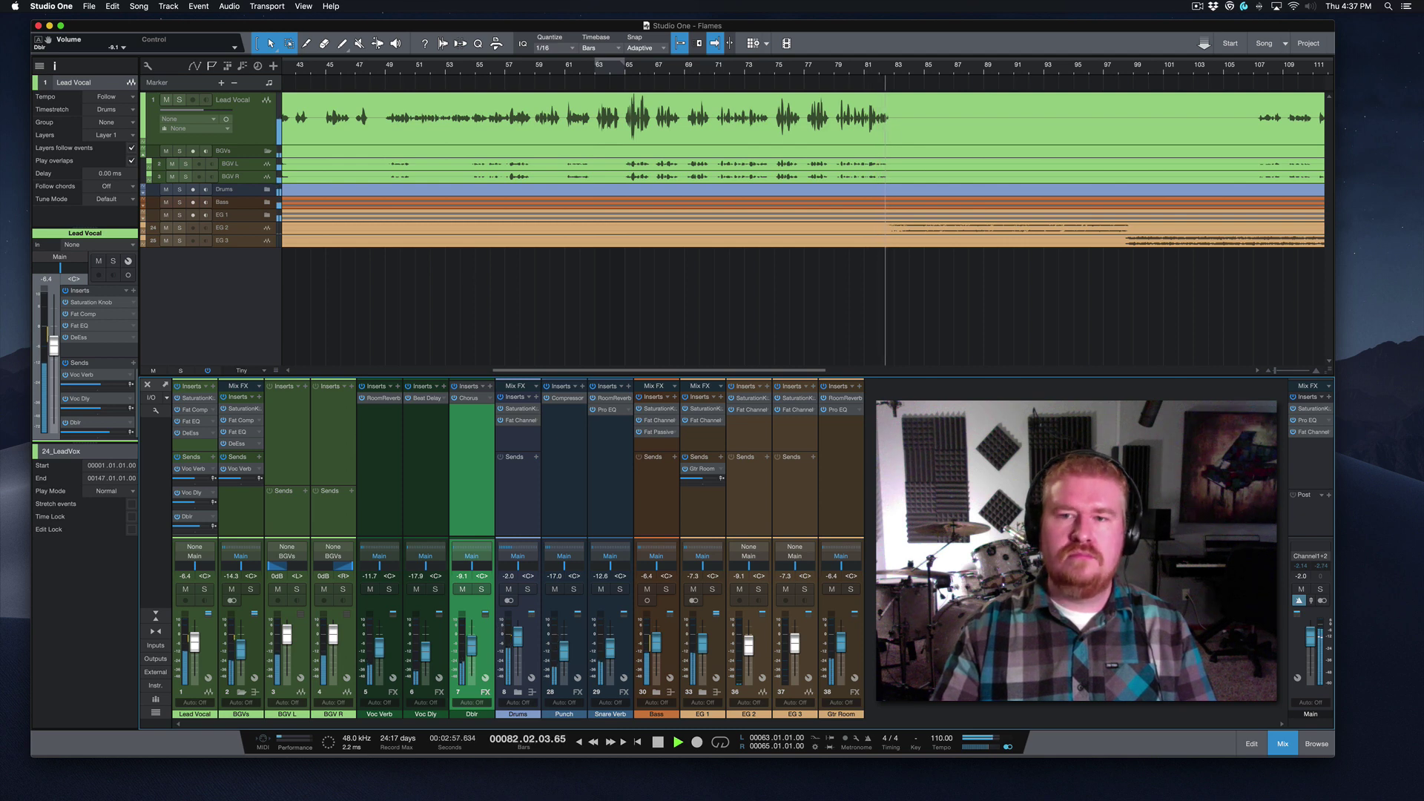
key(space)
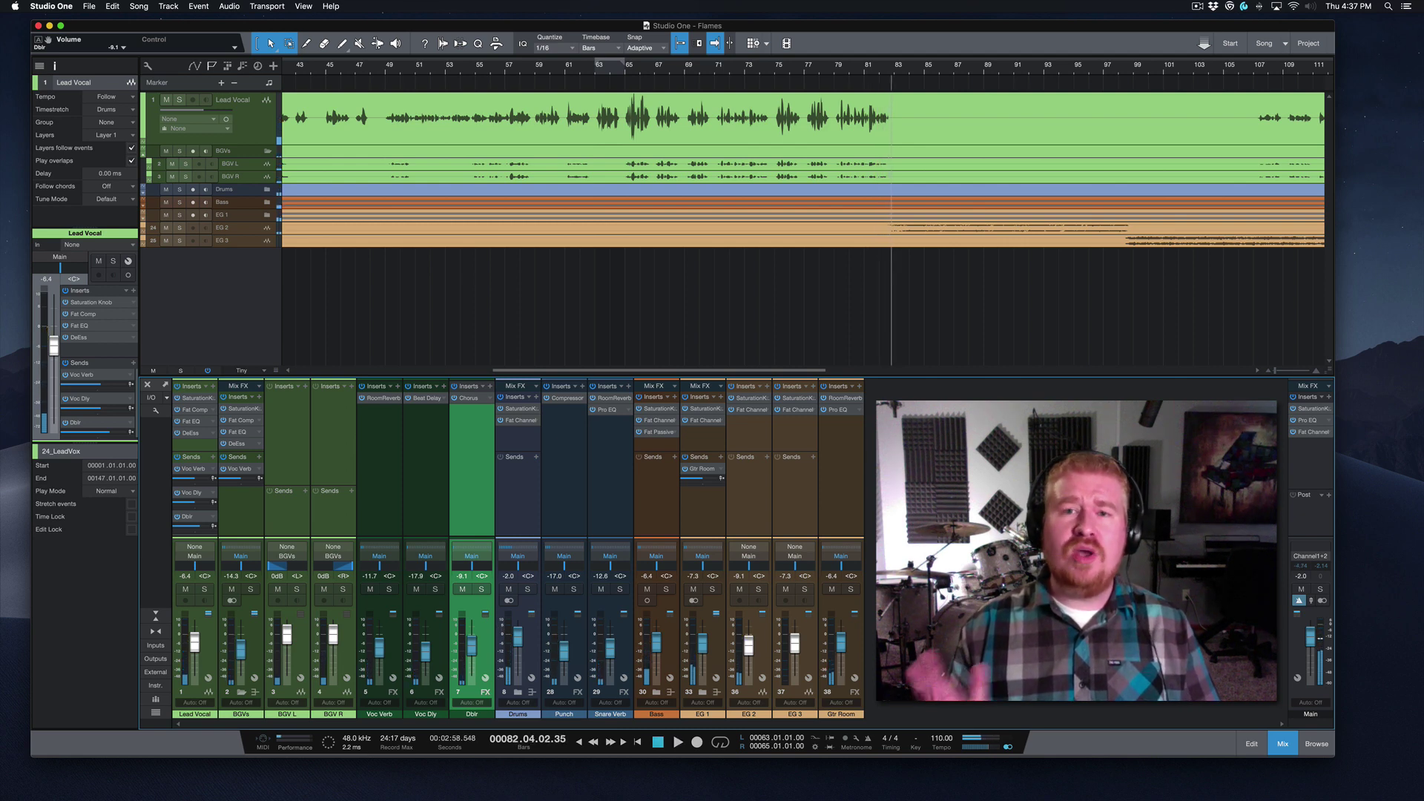